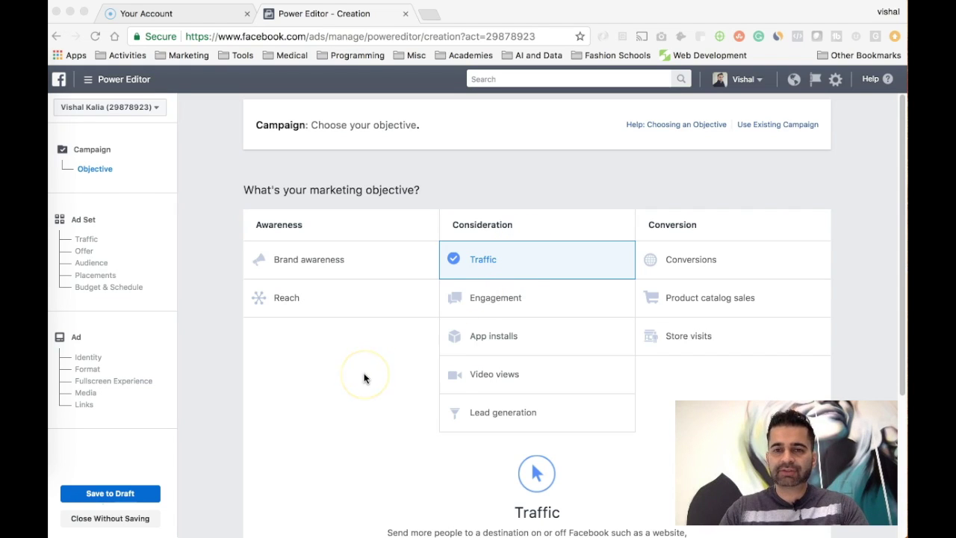
Continue to the ad set setup, keeping the Traffic objective and the campaign name Zara - Evening Gowns - CPC - Oct 5 2017
scroll(364, 379, "down", 3)
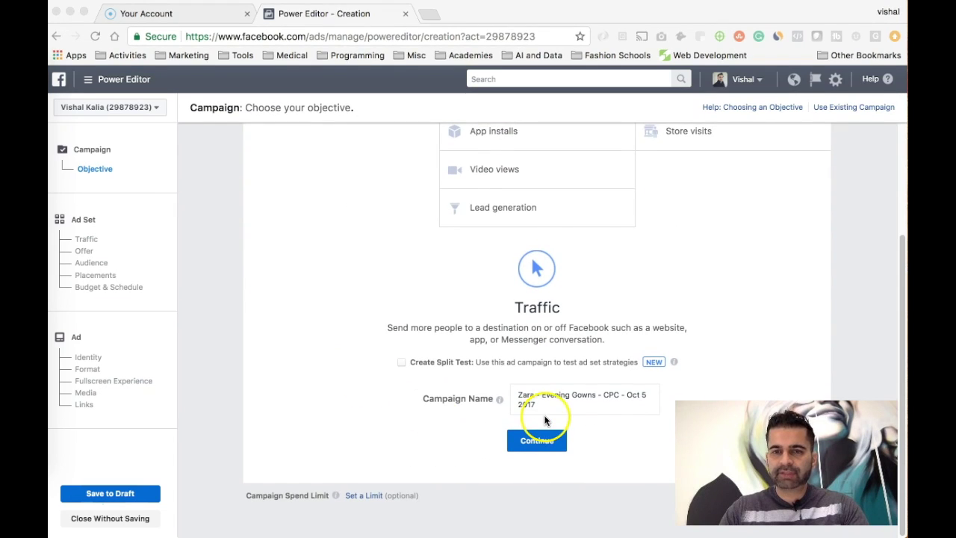
left_click(527, 397)
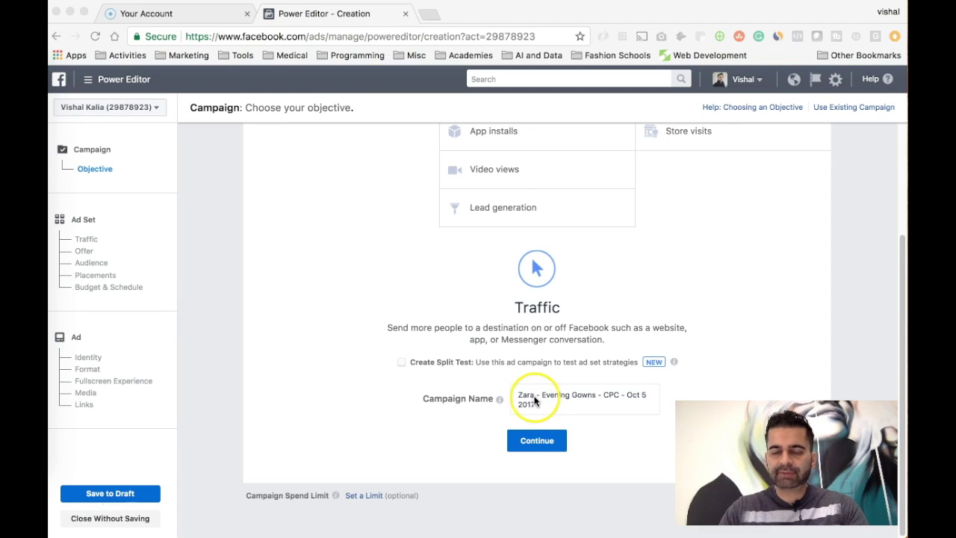
left_click(647, 416)
left_click(647, 401)
left_click(398, 437)
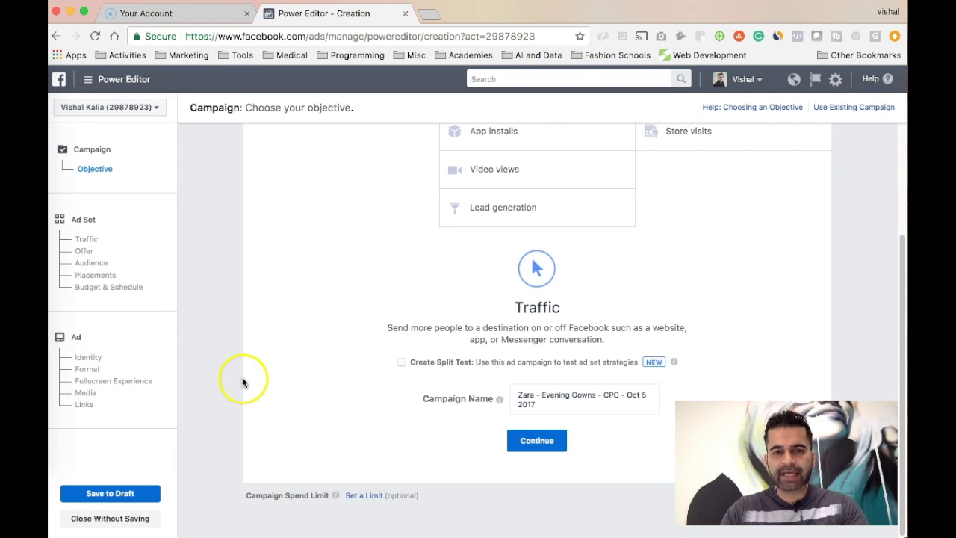
left_click(570, 492)
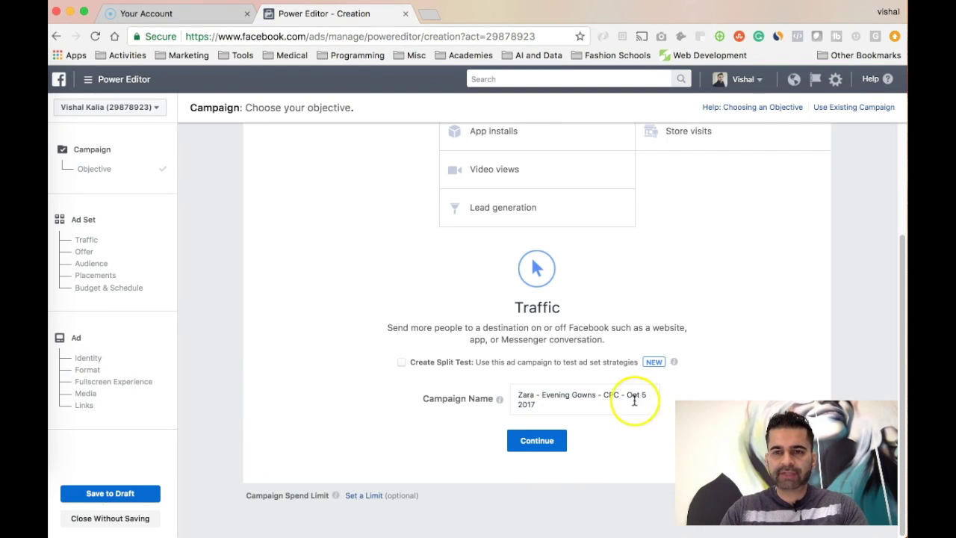
left_click(538, 437)
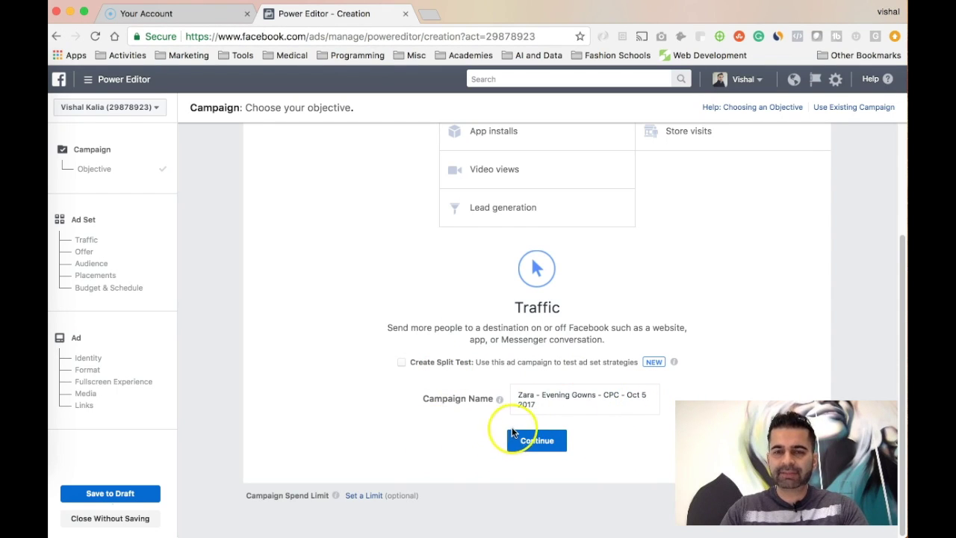
left_click(525, 442)
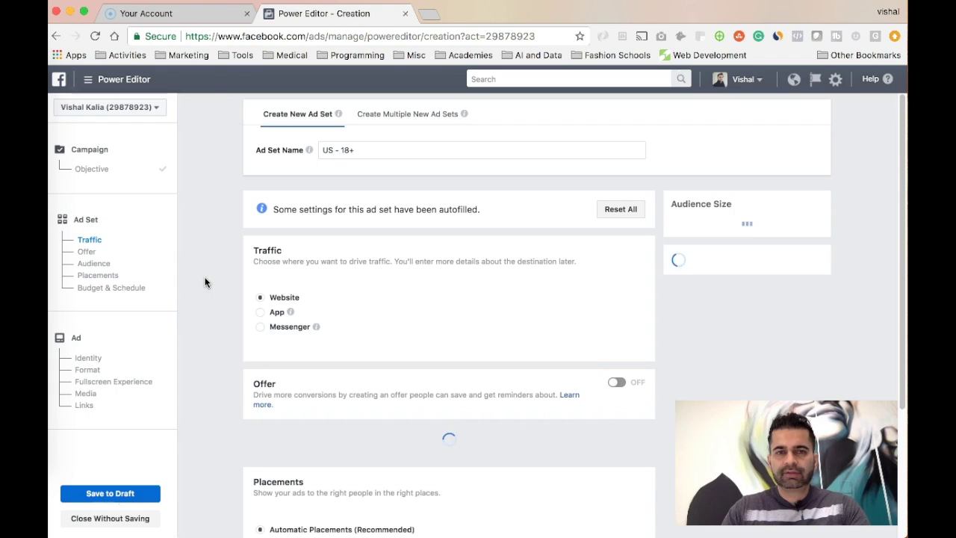
Replace the autofilled ad set name with Audience 1
scroll(217, 307, "down", 2)
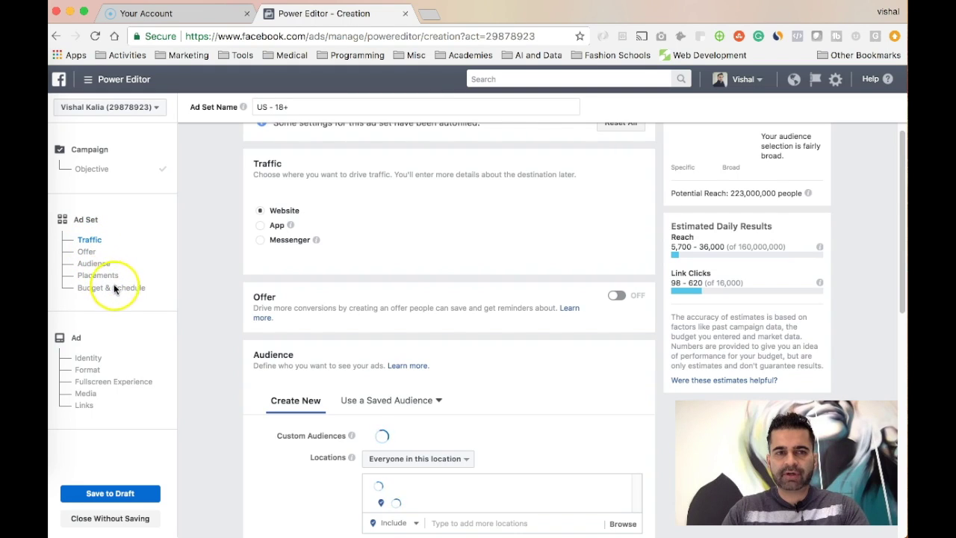
scroll(118, 292, "down", 3)
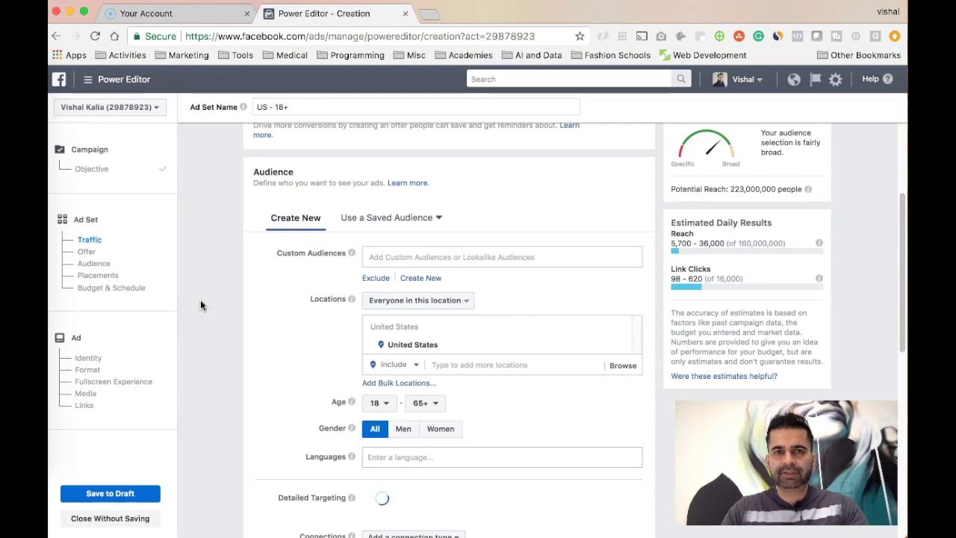
scroll(246, 366, "up", 5)
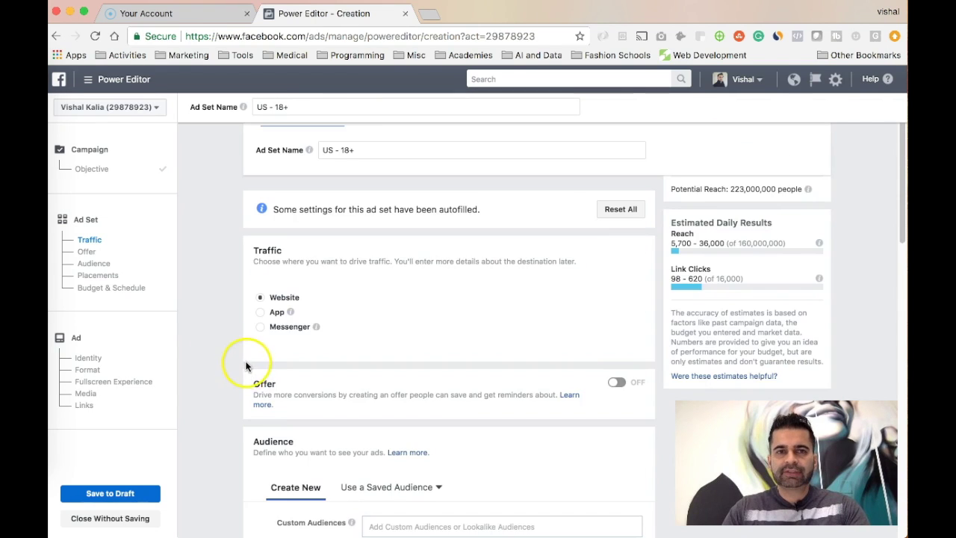
left_click(355, 151)
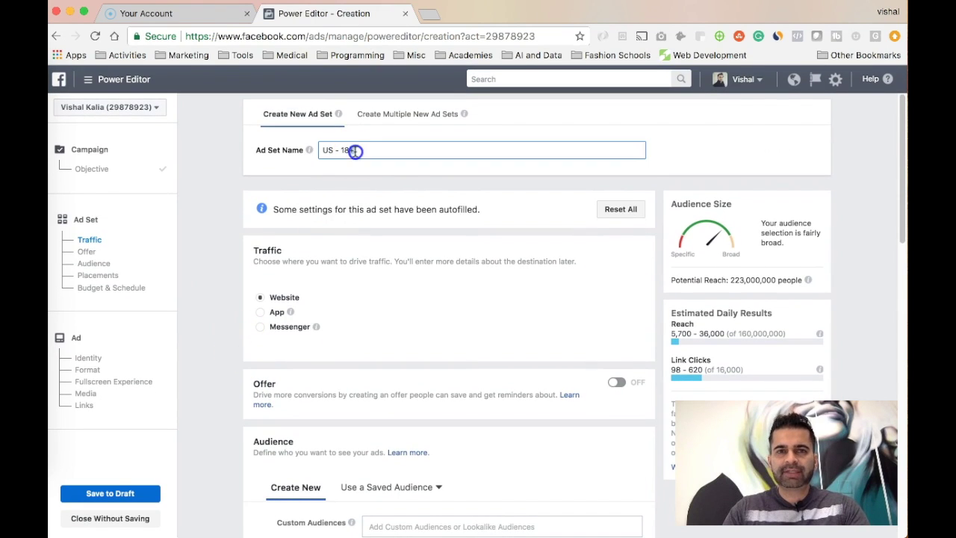
key("BackSpace")
key("BackSpace")
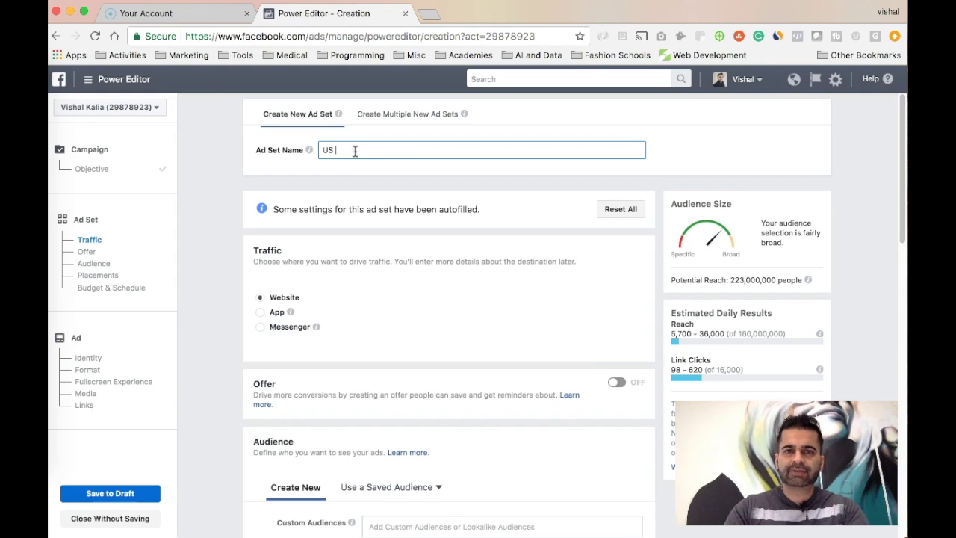
key("BackSpace")
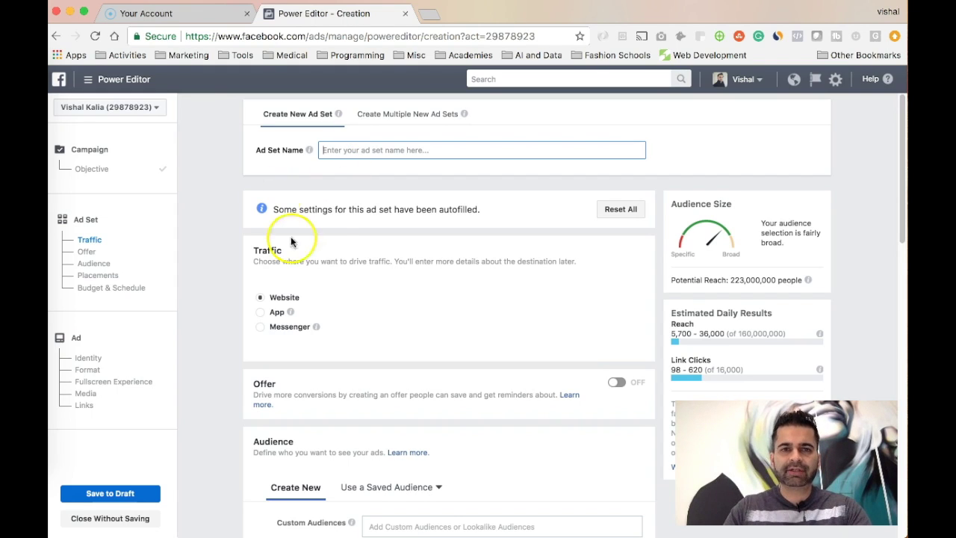
scroll(227, 325, "down", 5)
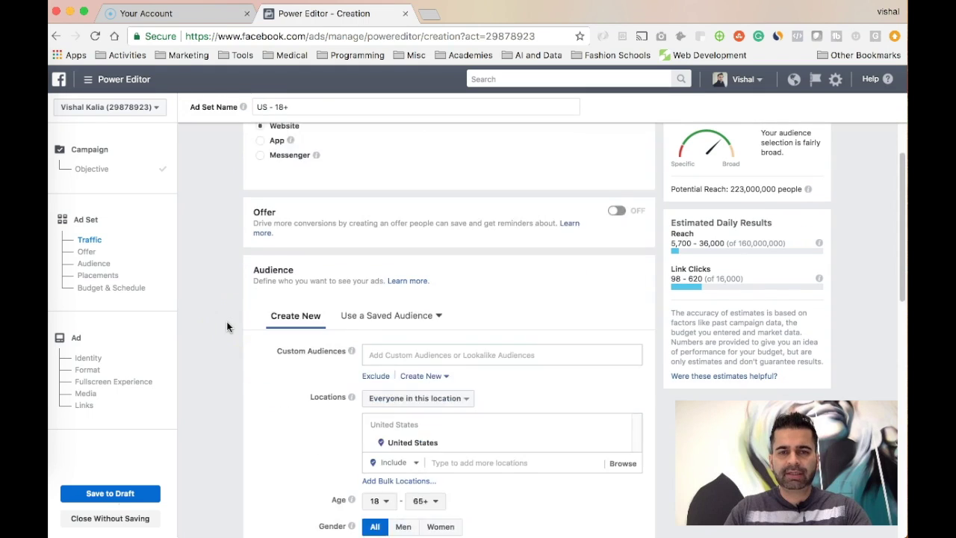
scroll(227, 326, "up", 5)
left_click(396, 204)
type("Audience 1")
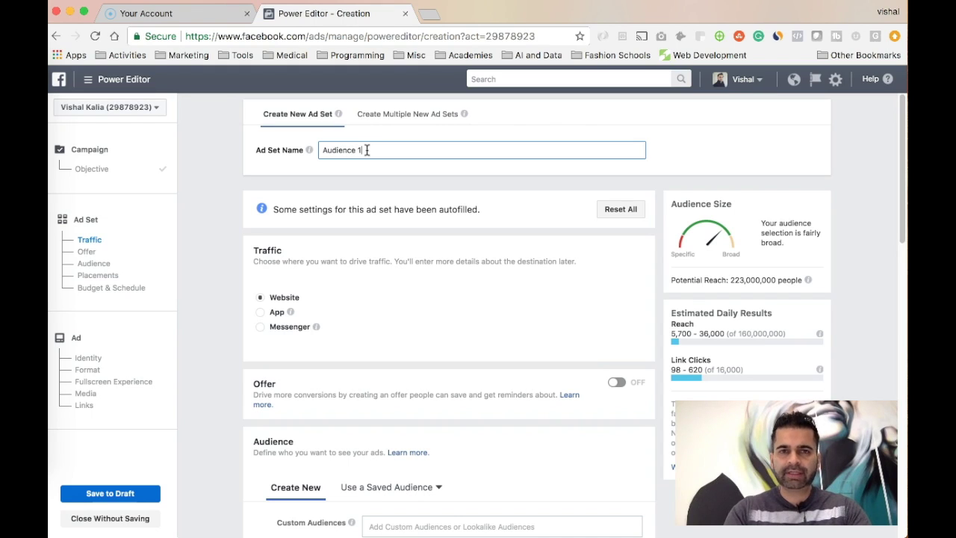
left_click(242, 189)
left_click(210, 202)
Review the ad set's traffic, offer, audience, placements, and budget and schedule settings, along with its audience size estimate
scroll(232, 291, "down", 1)
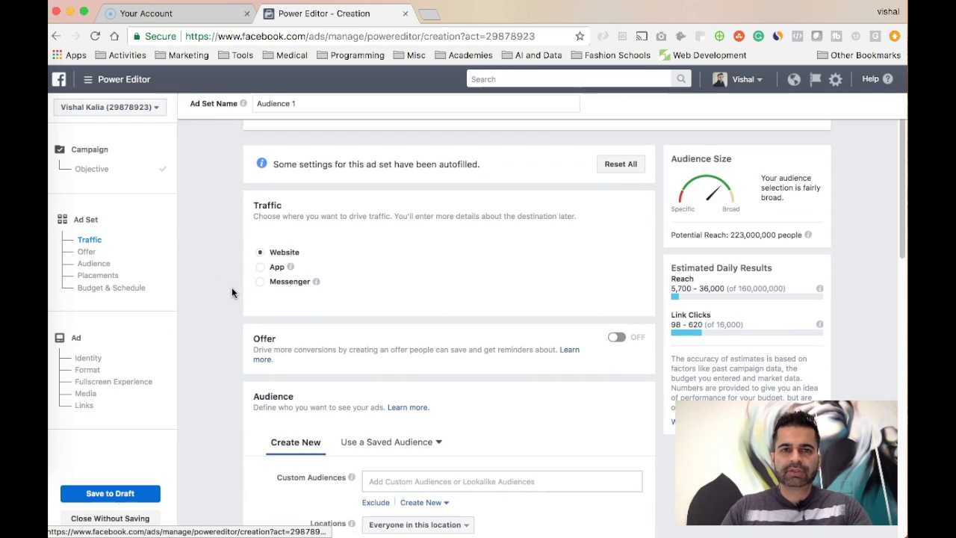
scroll(220, 333, "down", 2)
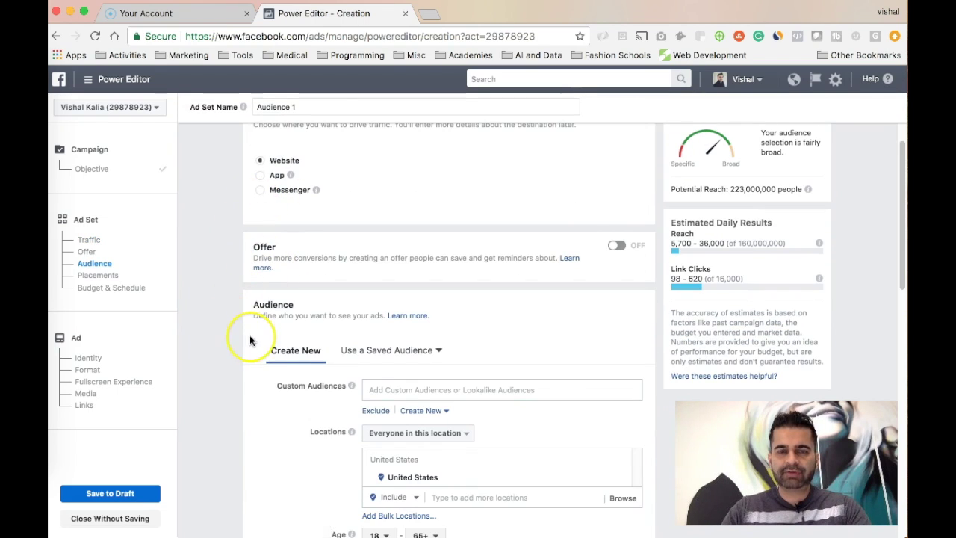
scroll(251, 341, "down", 10)
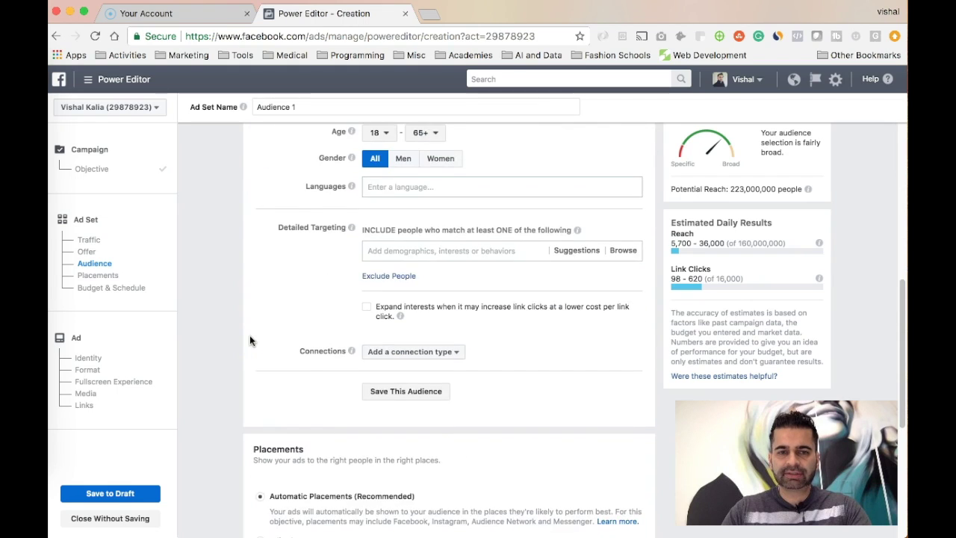
scroll(250, 335, "down", 7)
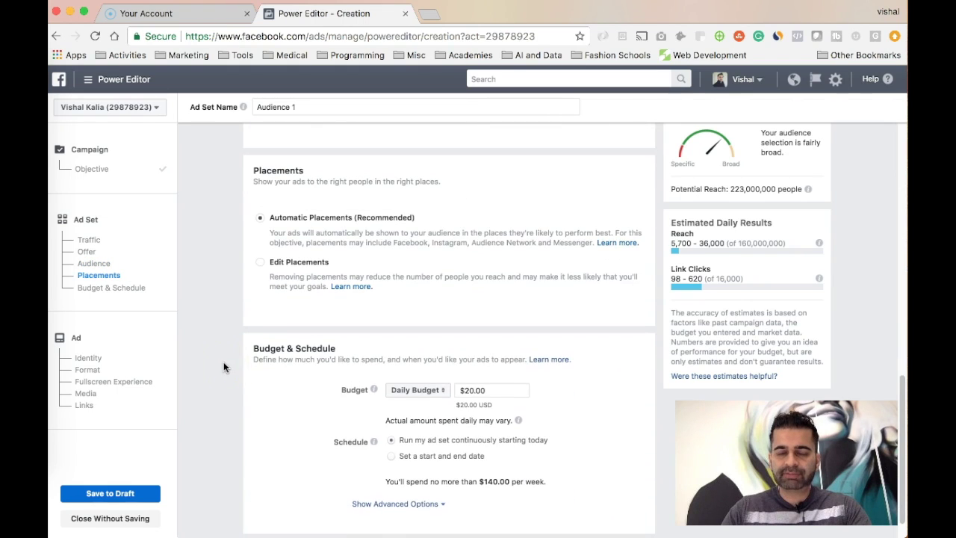
scroll(223, 367, "down", 1)
scroll(223, 361, "up", 20)
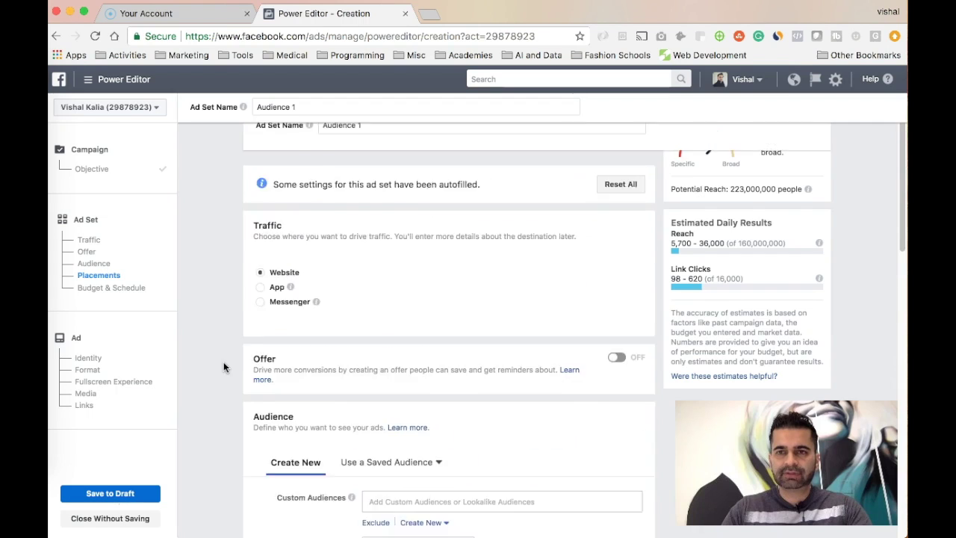
left_click(642, 278)
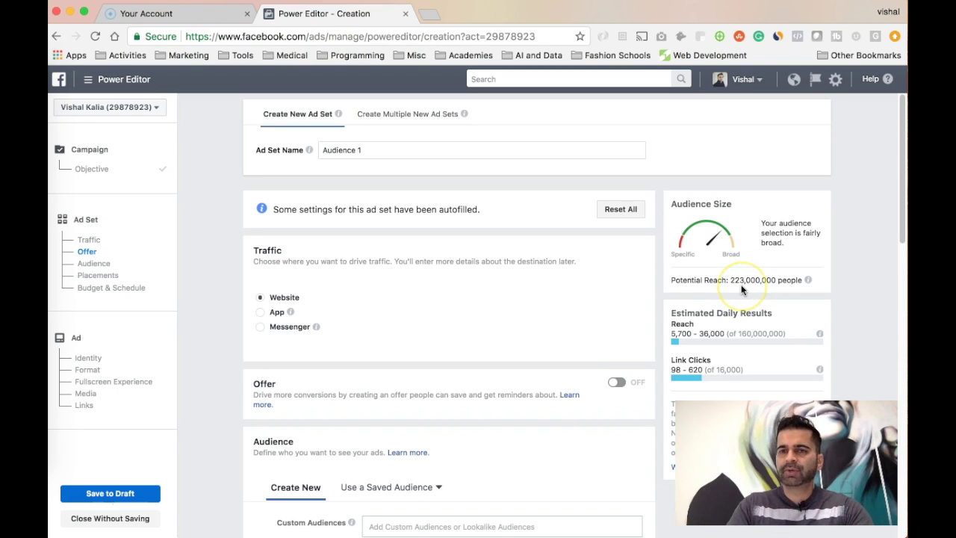
left_click(842, 277)
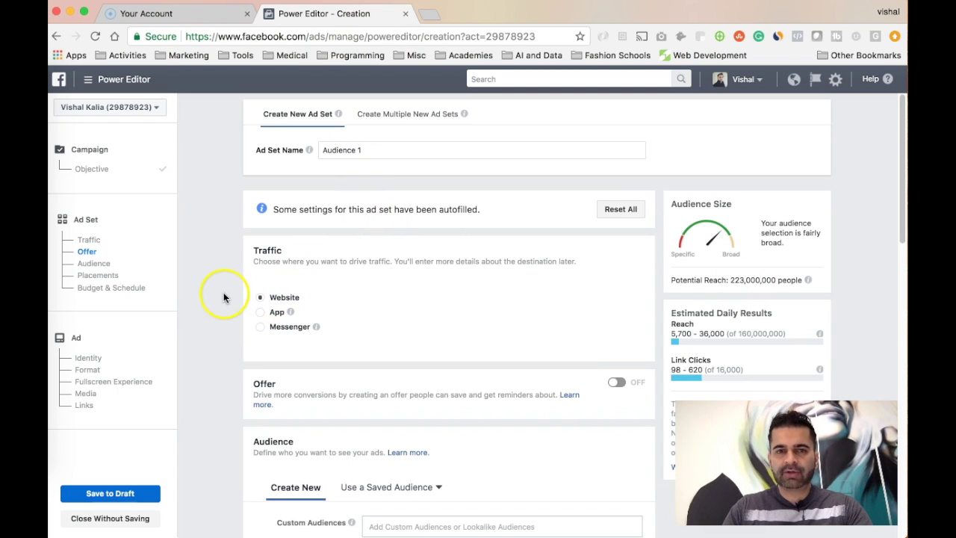
scroll(224, 295, "down", 2)
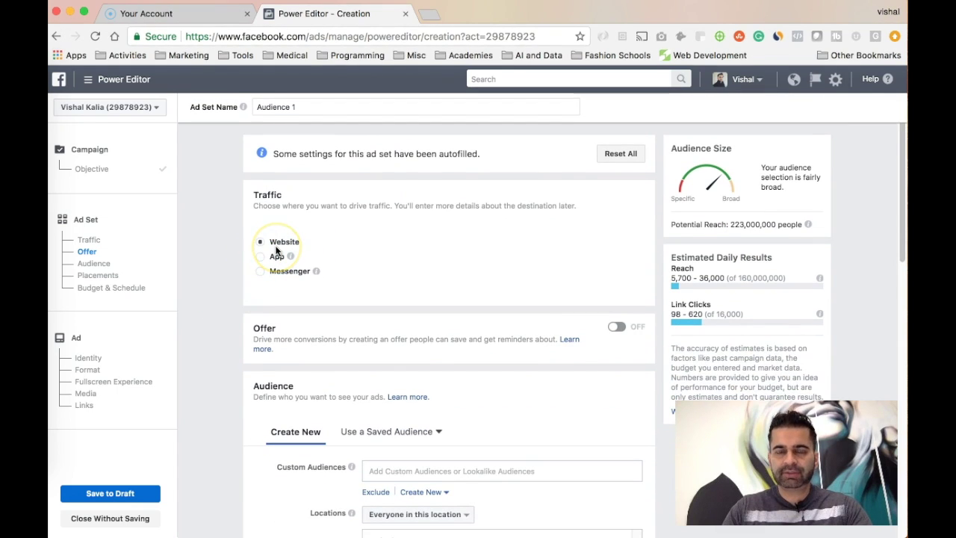
scroll(217, 298, "down", 2)
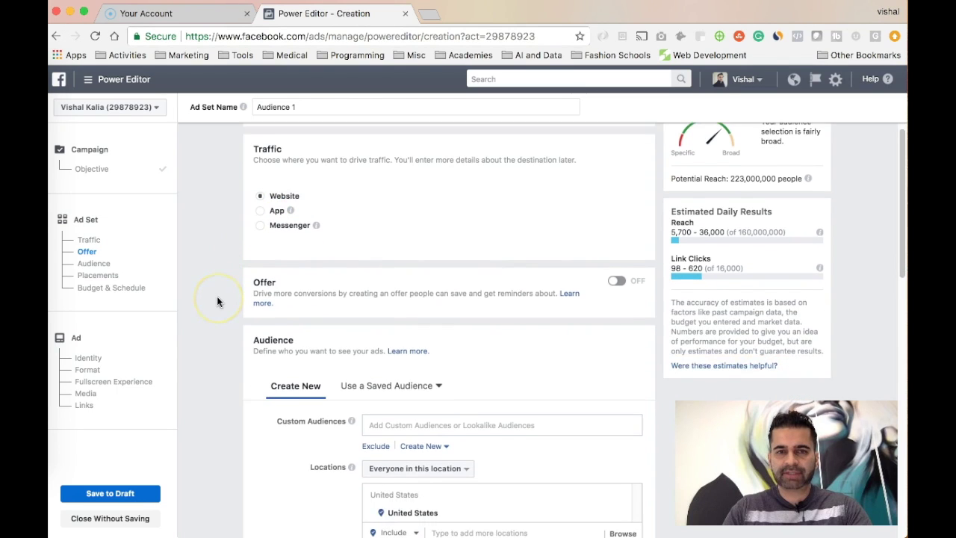
scroll(217, 301, "down", 4)
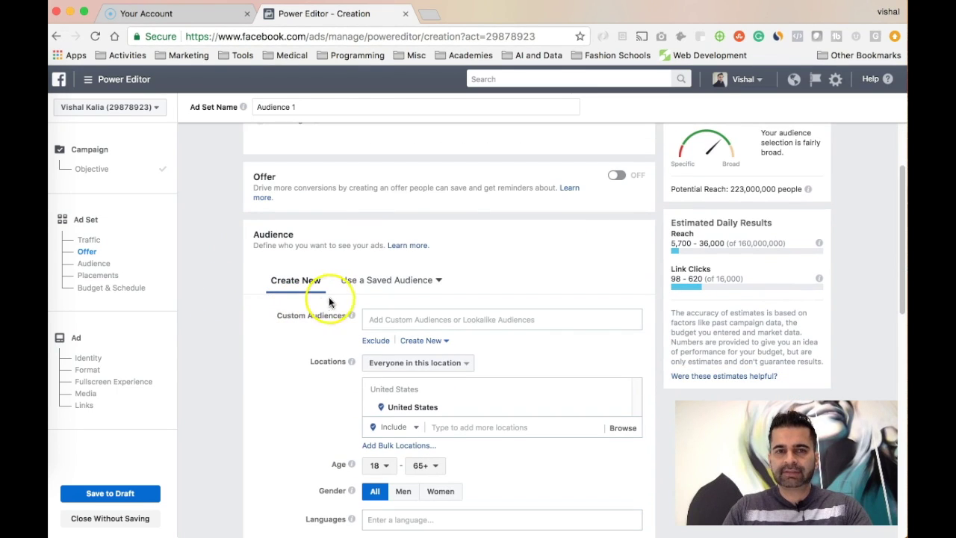
scroll(262, 334, "down", 1)
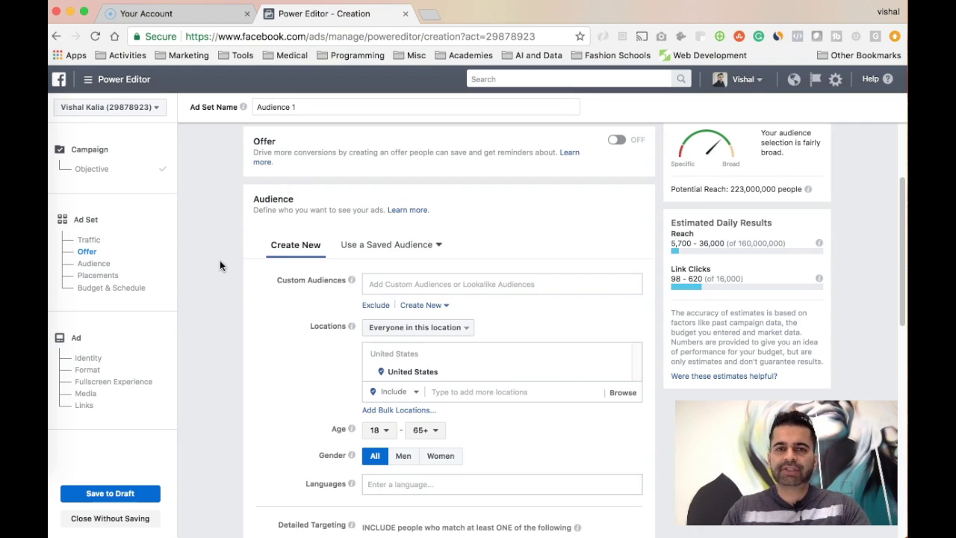
left_click(385, 282)
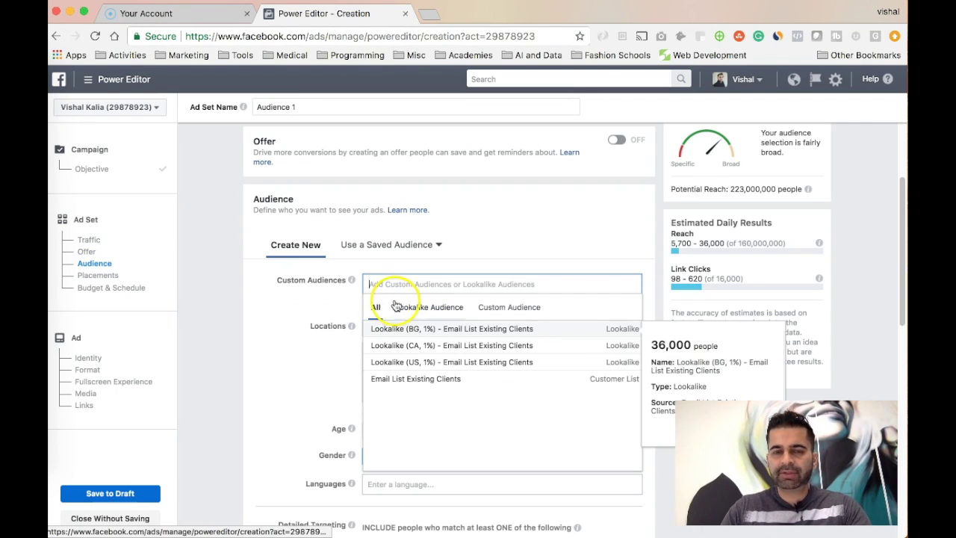
left_click(251, 307)
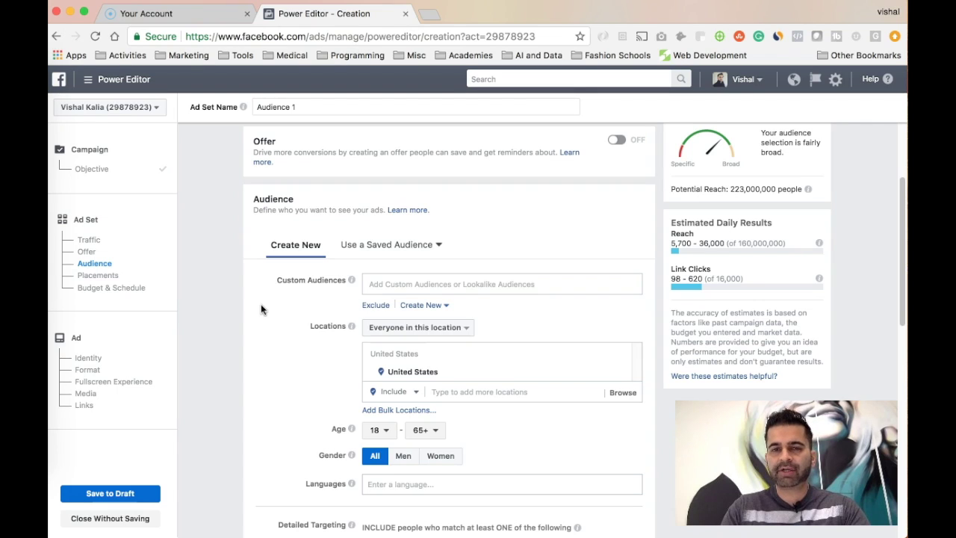
left_click(377, 284)
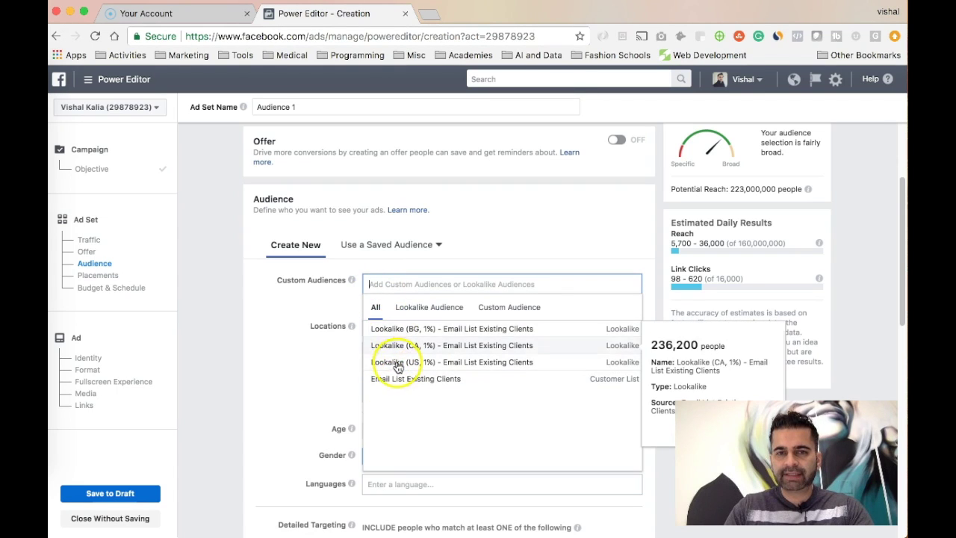
left_click(458, 335)
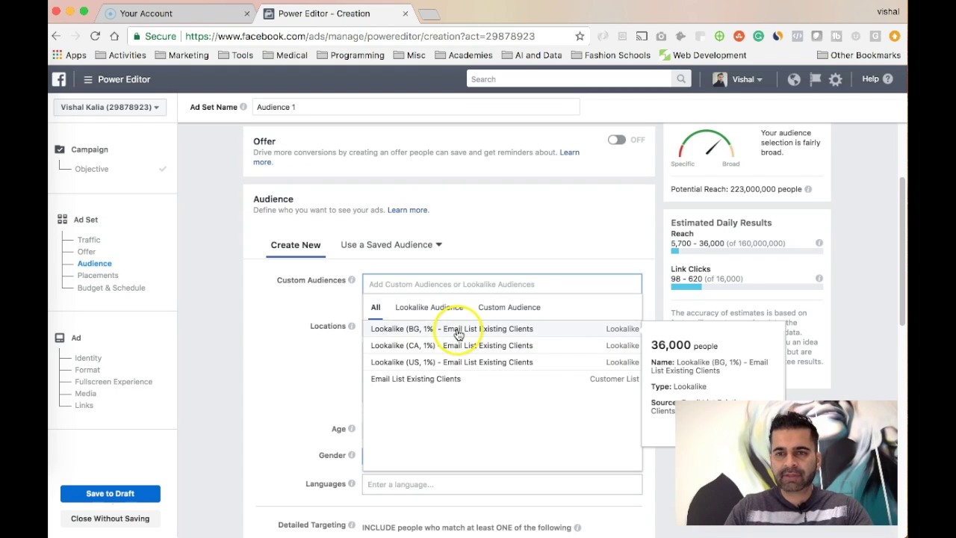
left_click(284, 359)
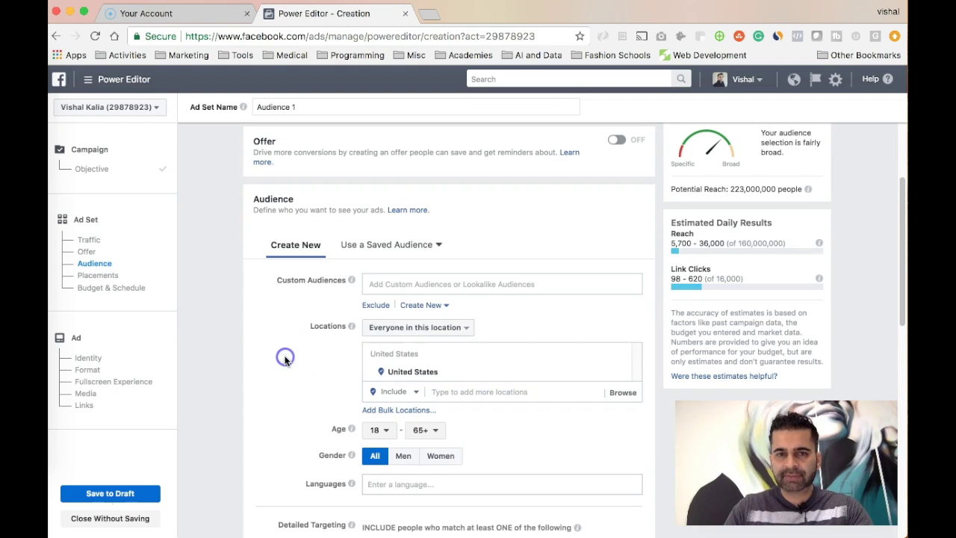
Add the BG, CA and US 1% lookalikes of Email List Existing Clients to the ad set's custom audiences
left_click(393, 284)
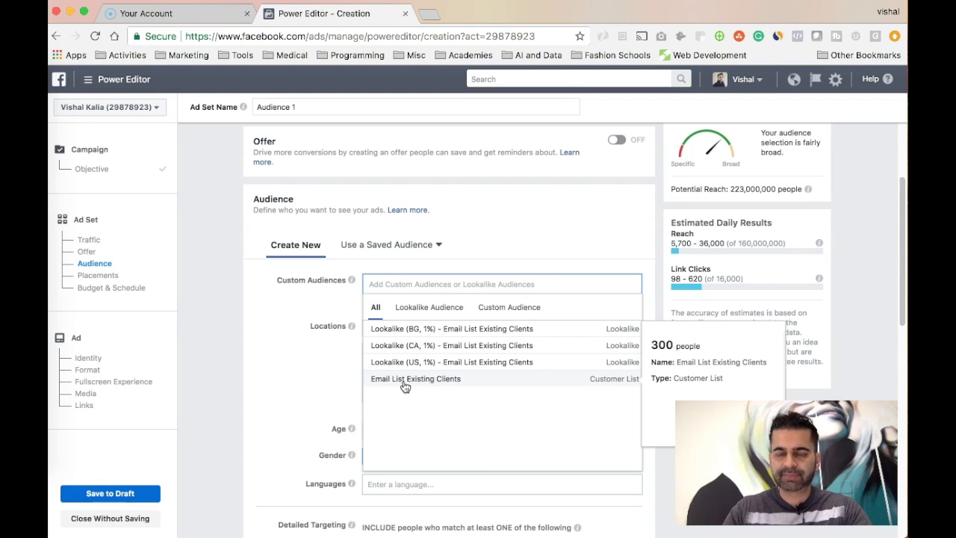
left_click(432, 384)
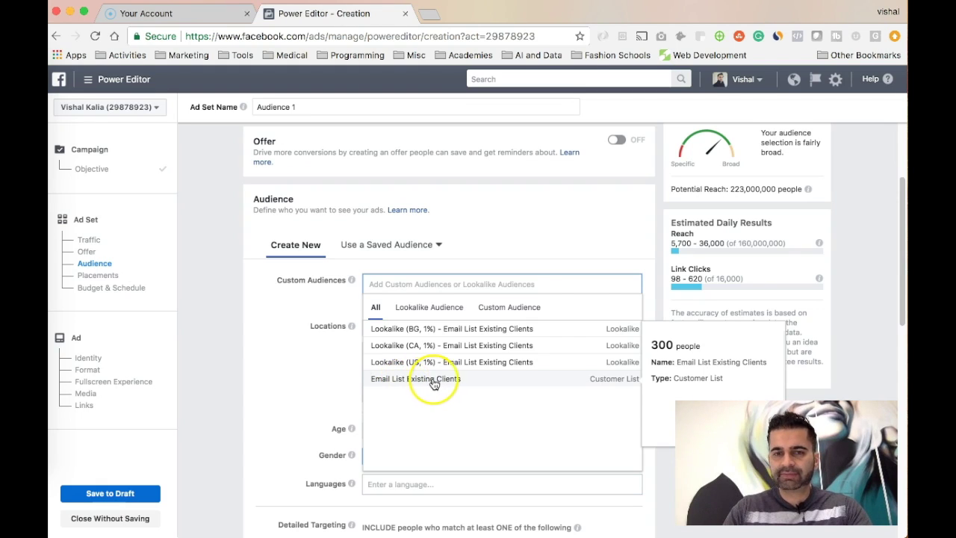
left_click(416, 332)
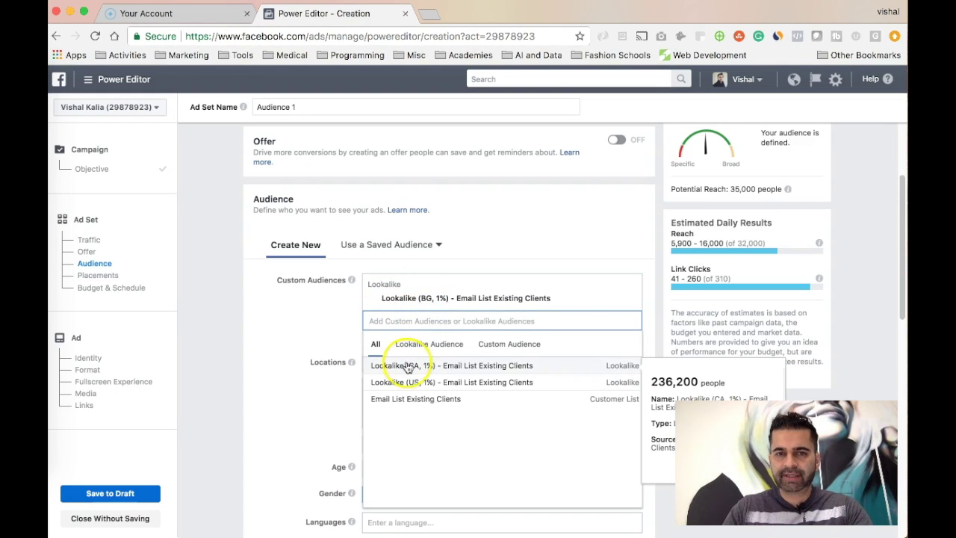
left_click(407, 366)
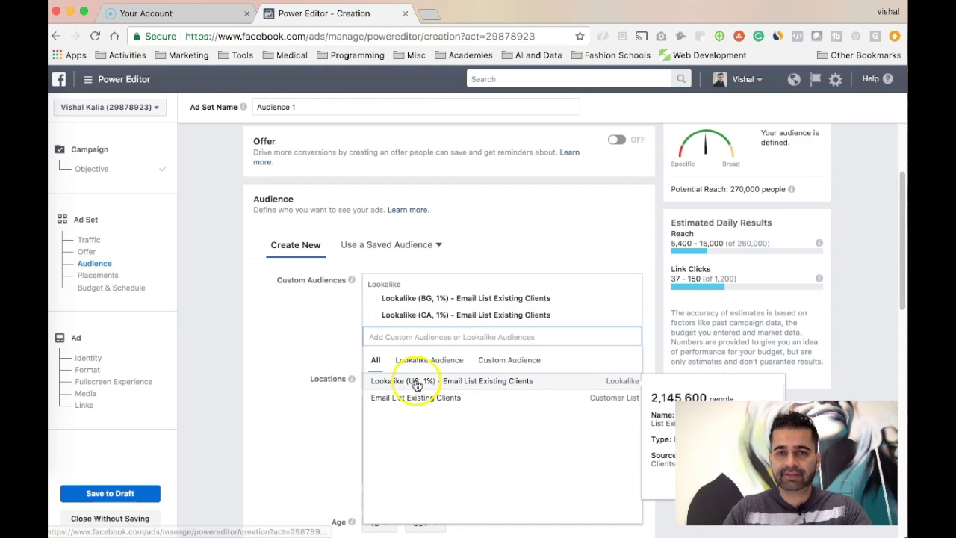
left_click(416, 383)
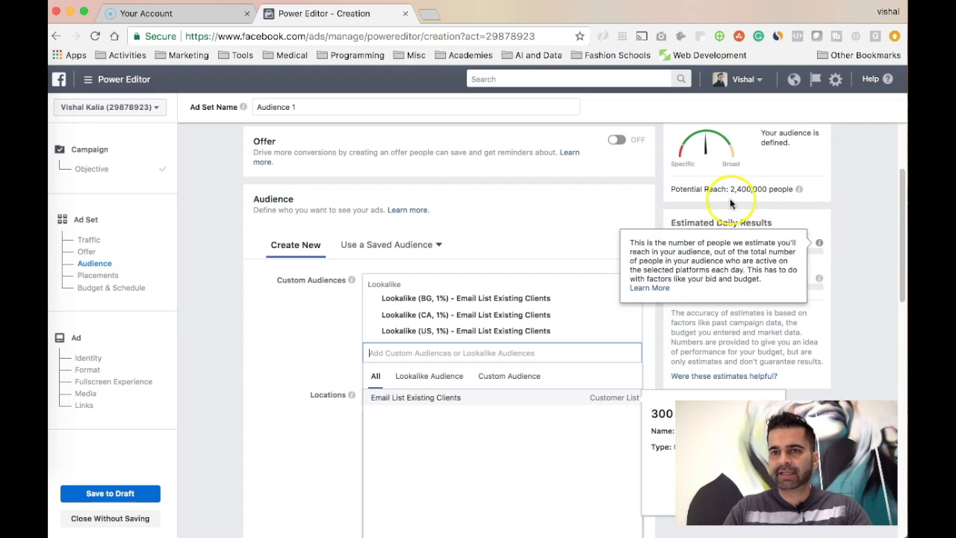
Exclude the Email List Existing Clients customer list from the ad set's custom audiences
scroll(857, 225, "up", 2)
scroll(857, 225, "down", 2)
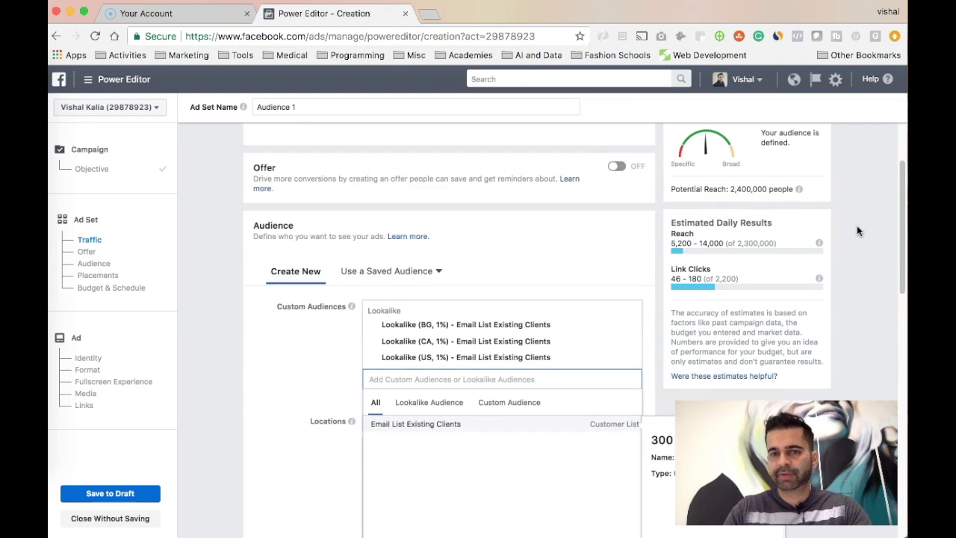
left_click(284, 350)
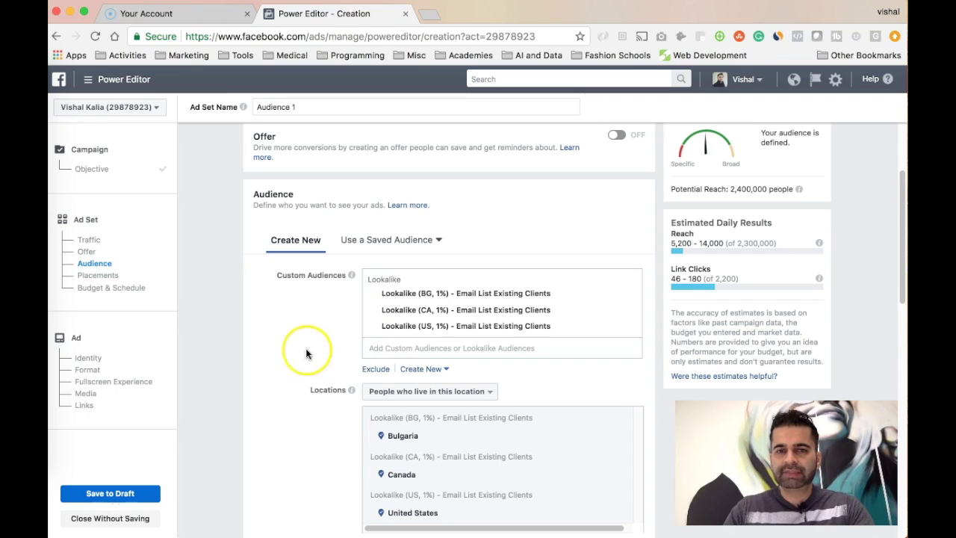
left_click(376, 371)
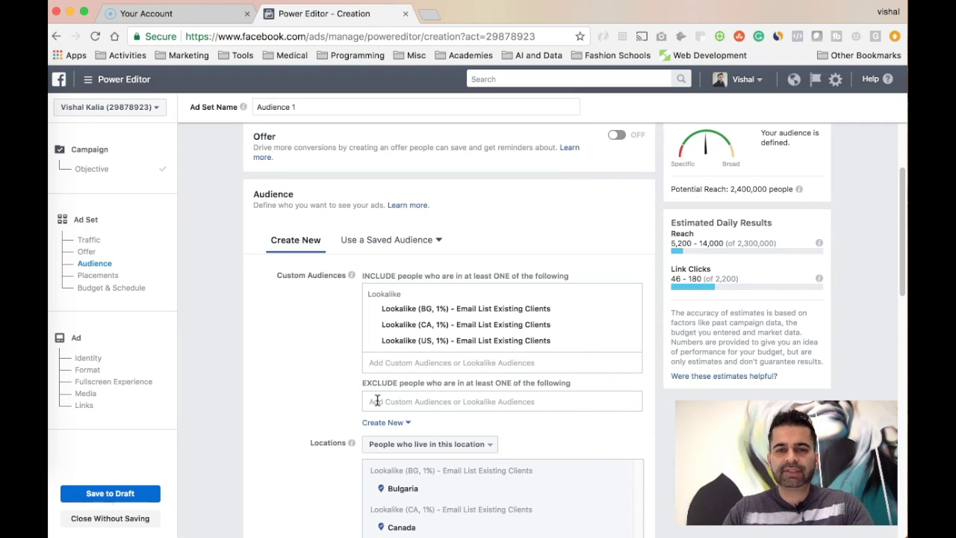
left_click(377, 401)
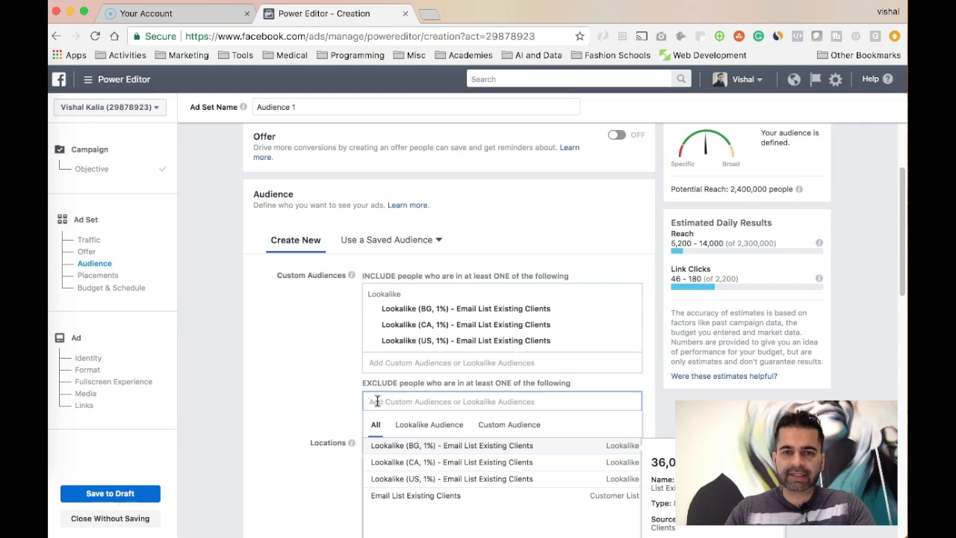
left_click(447, 498)
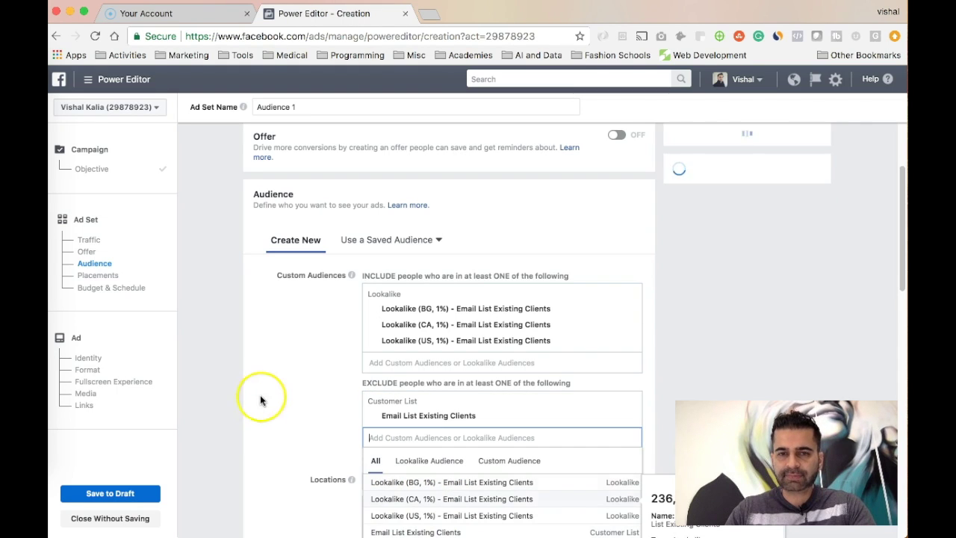
left_click(260, 397)
Set the location targeting of the lookalike countries to Everyone in this location
scroll(260, 400, "down", 2)
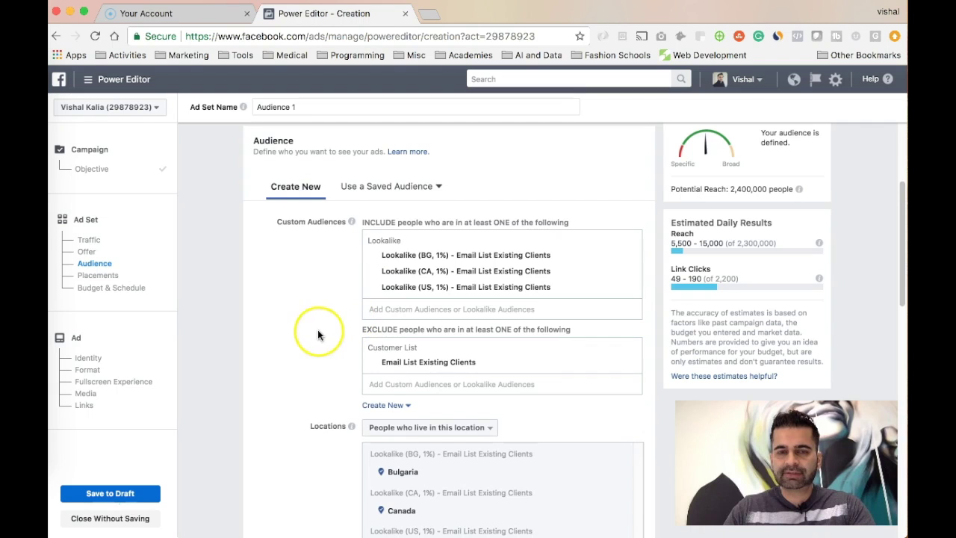
scroll(318, 331, "down", 4)
scroll(317, 334, "down", 1)
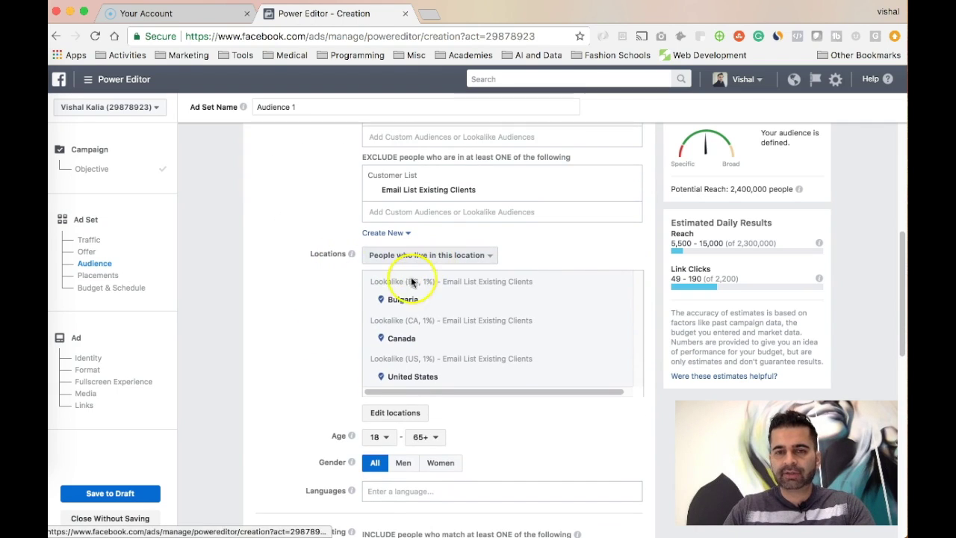
left_click(491, 256)
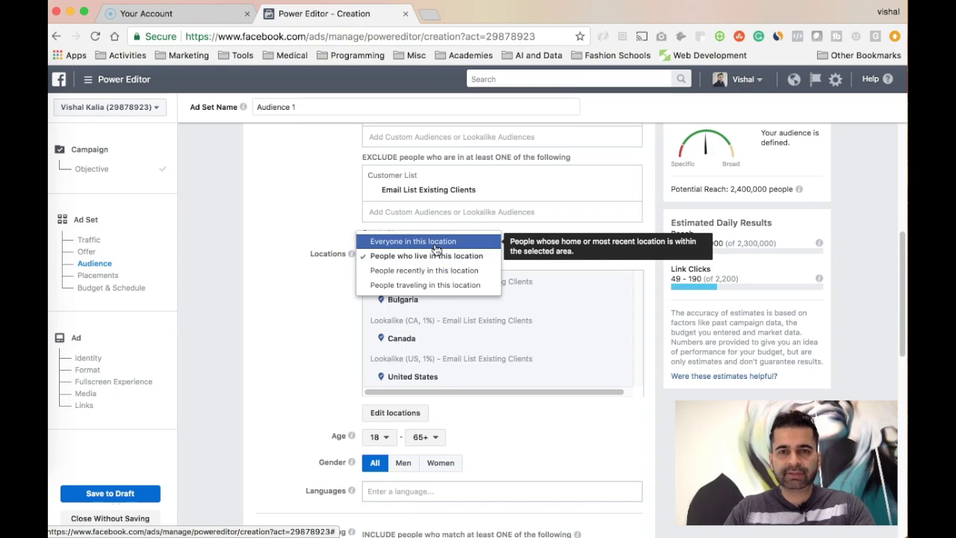
left_click(464, 279)
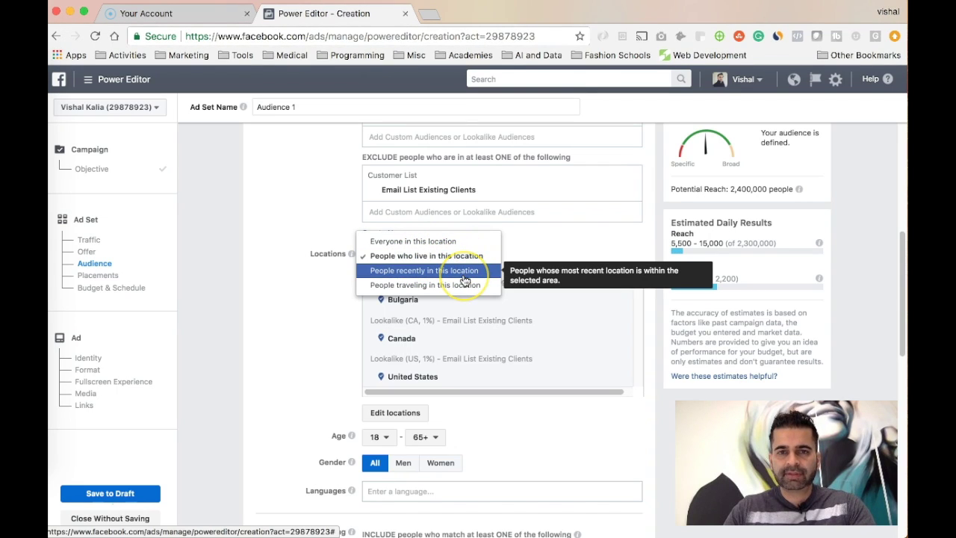
left_click(490, 277)
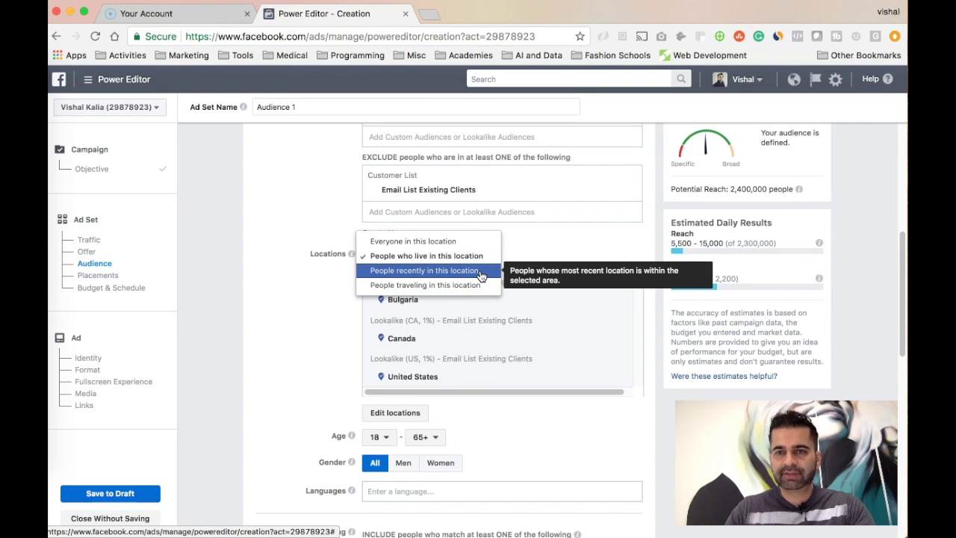
left_click(415, 243)
left_click(314, 322)
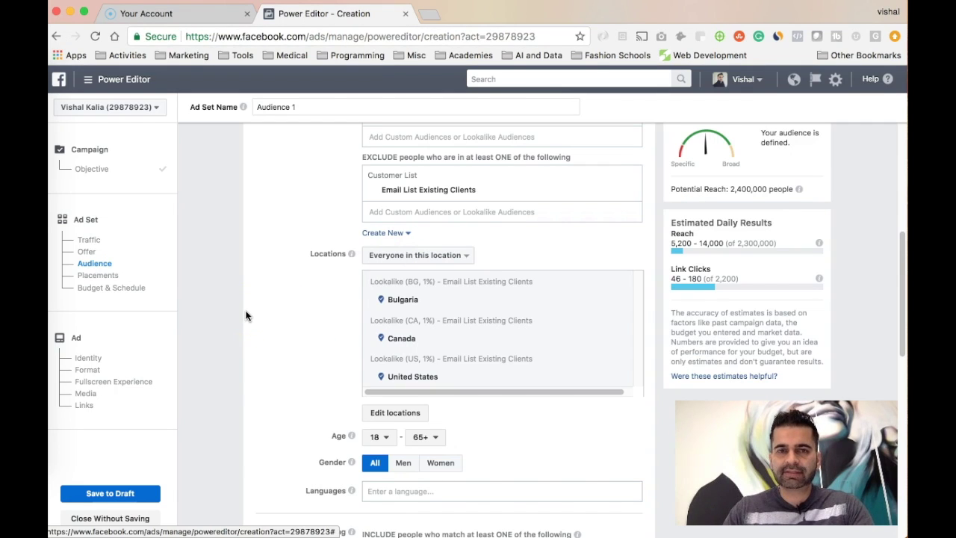
Limit the audience to women aged 25 to 50
scroll(245, 315, "up", 5)
scroll(246, 316, "down", 2)
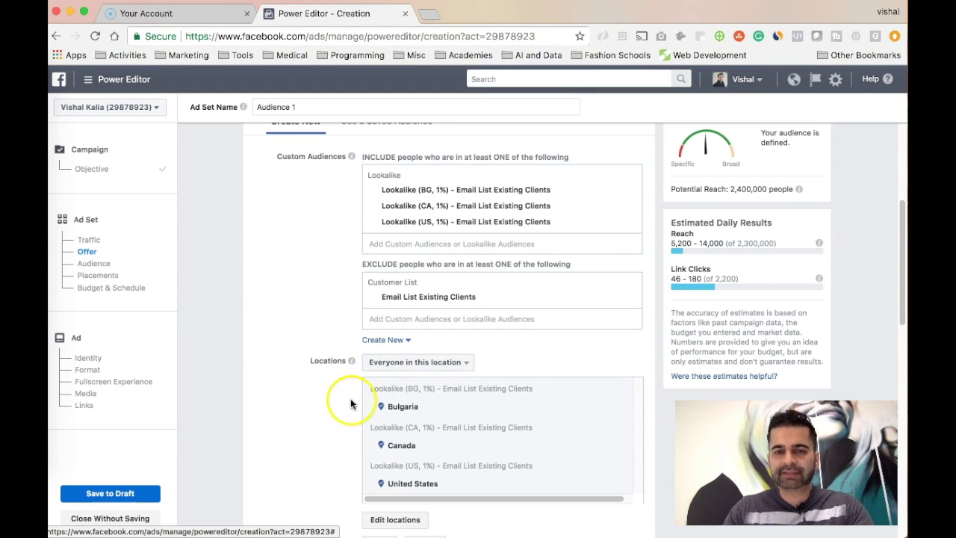
scroll(322, 428, "down", 2)
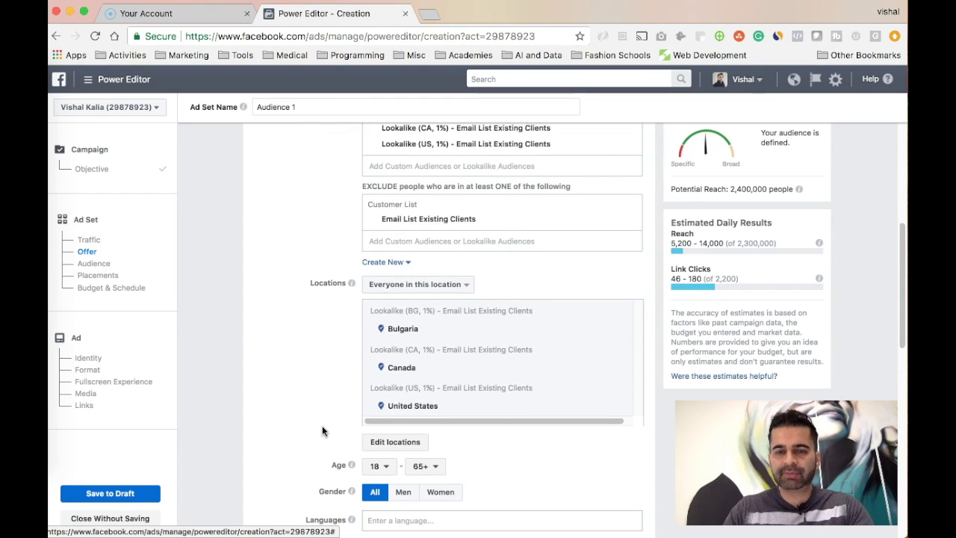
scroll(303, 400, "down", 2)
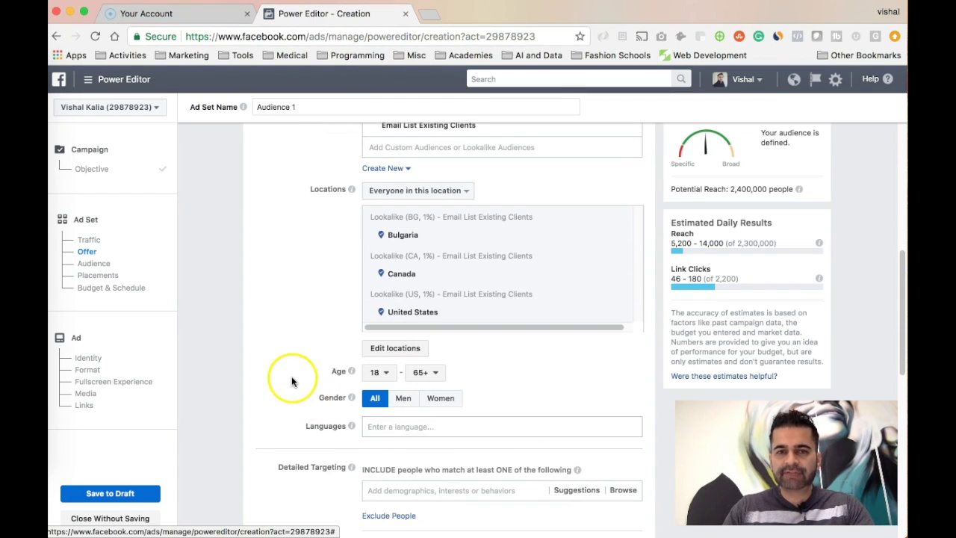
scroll(288, 380, "down", 1)
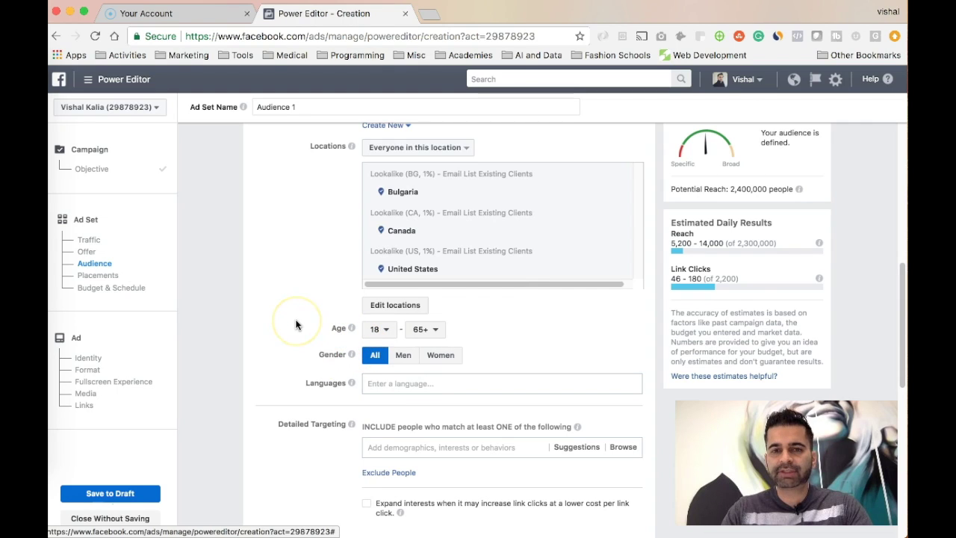
left_click(384, 334)
scroll(380, 421, "down", 5)
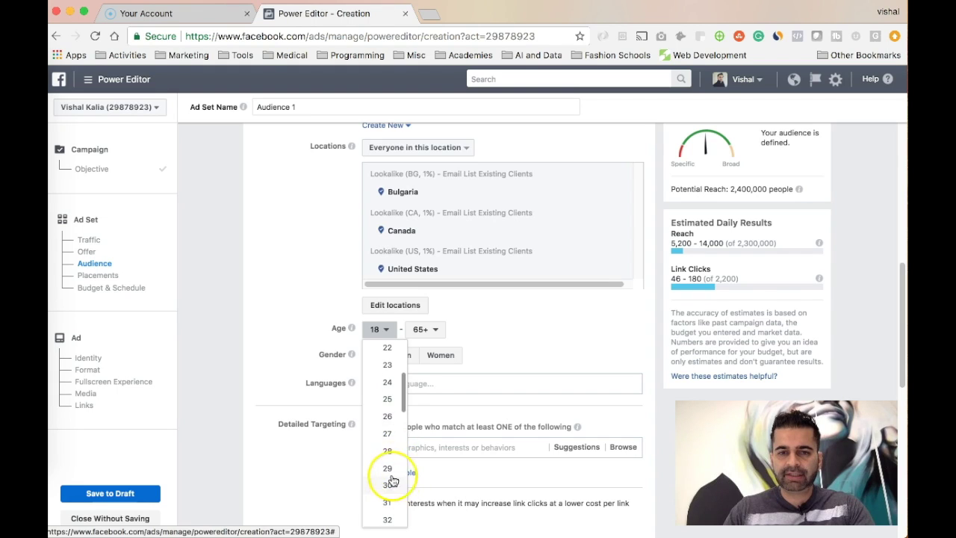
left_click(387, 399)
left_click(436, 329)
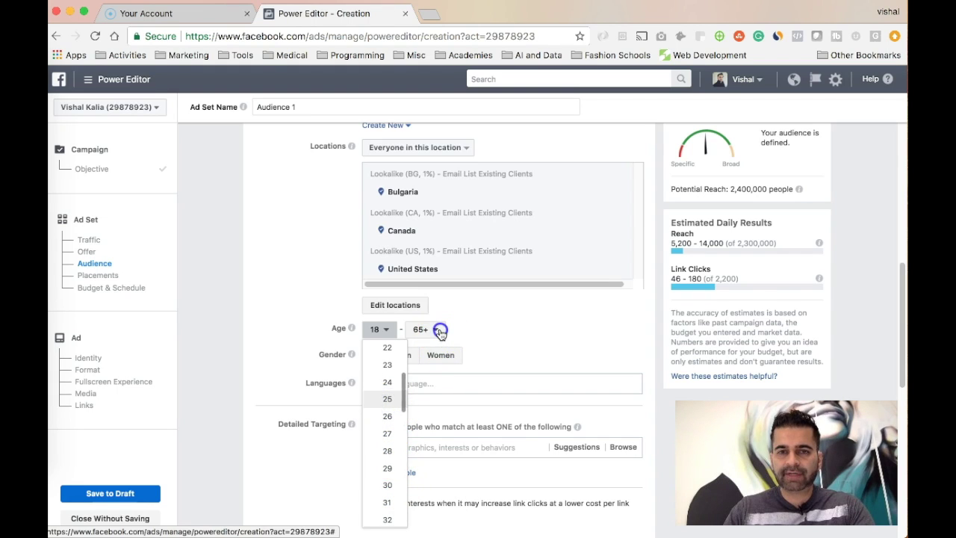
scroll(435, 423, "up", 5)
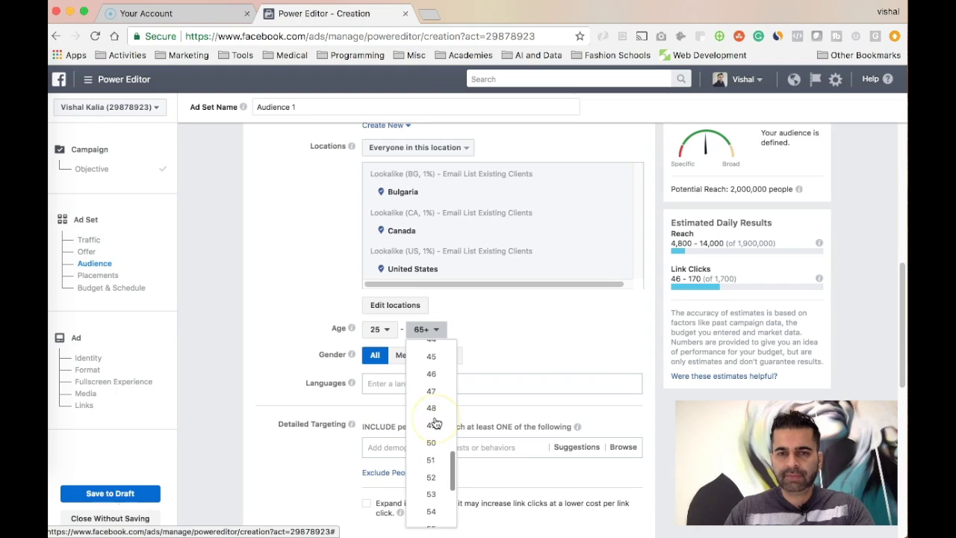
left_click(432, 481)
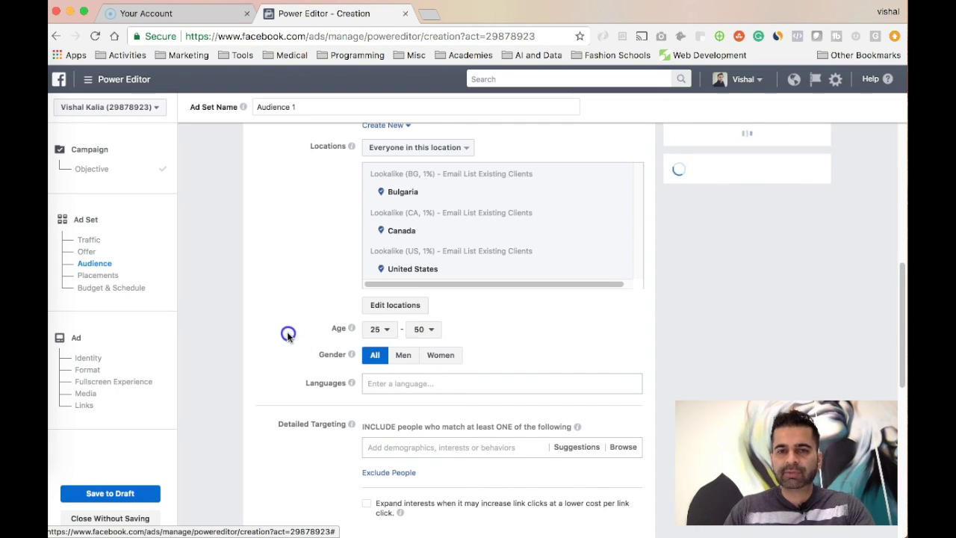
left_click(438, 357)
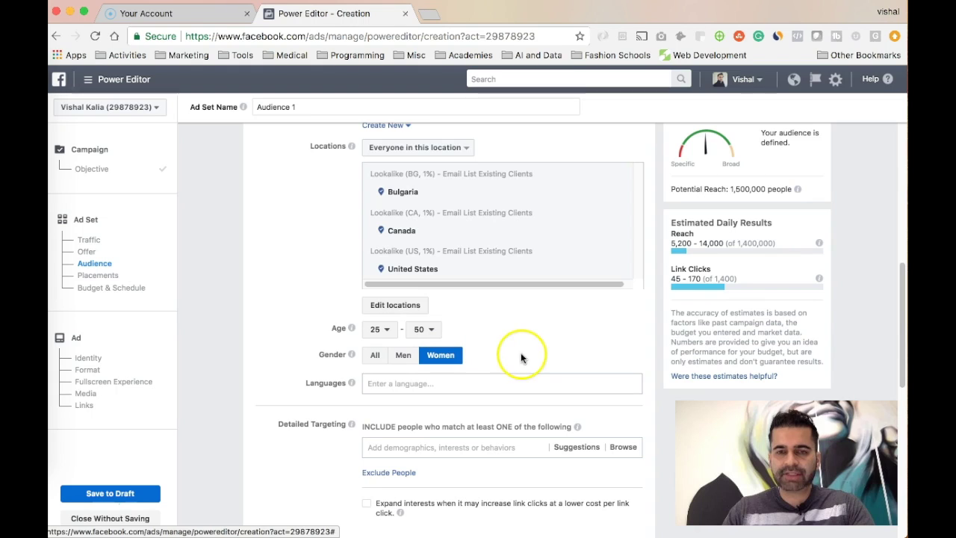
Add English (All) as the audience's language
scroll(861, 240, "up", 2)
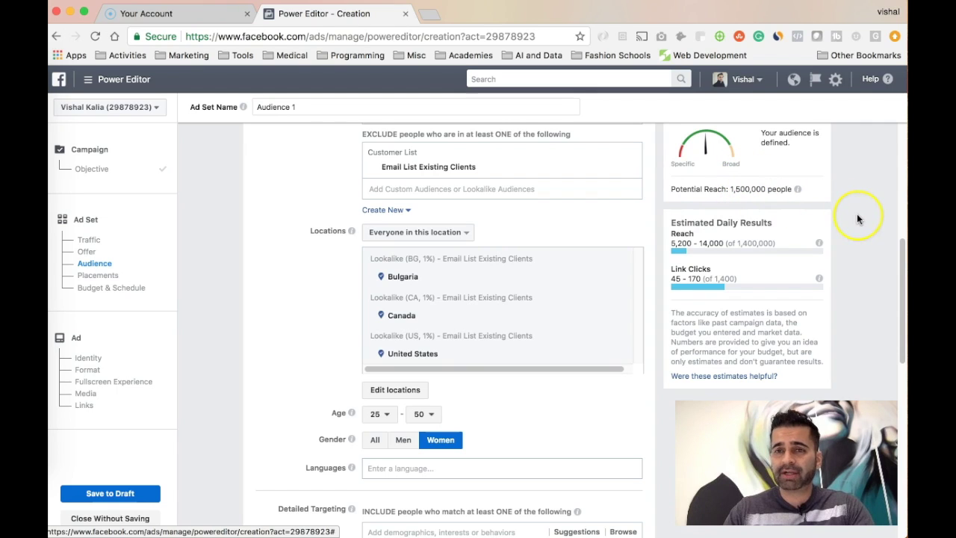
scroll(857, 214, "down", 2)
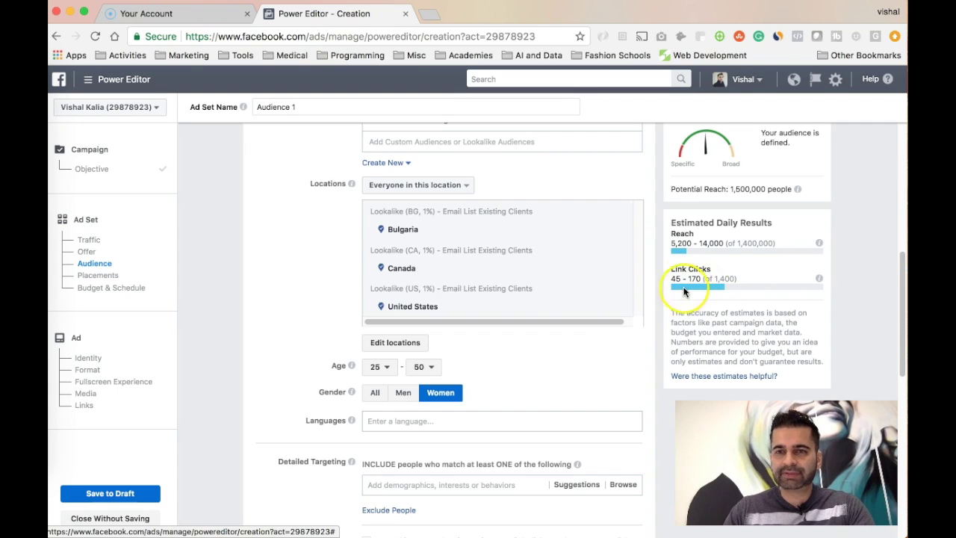
scroll(640, 319, "down", 2)
left_click(527, 363)
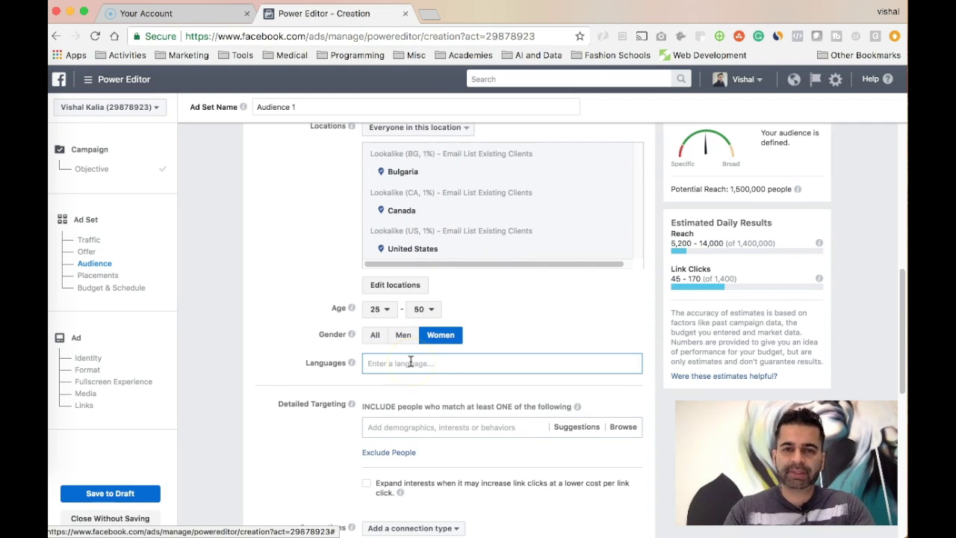
type("eng")
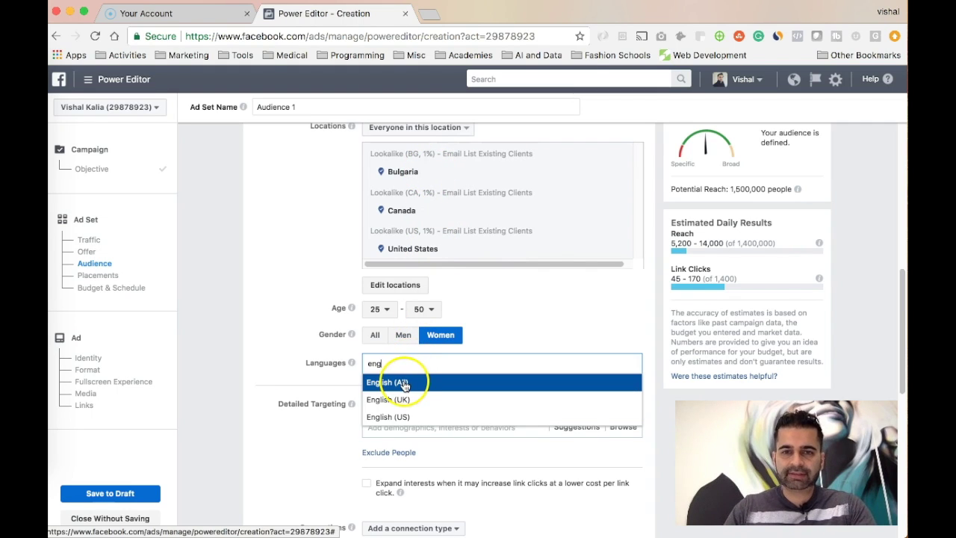
left_click(416, 387)
Look through the suggested demographics, interests and behaviors for the audience's detailed targeting
scroll(288, 341, "down", 3)
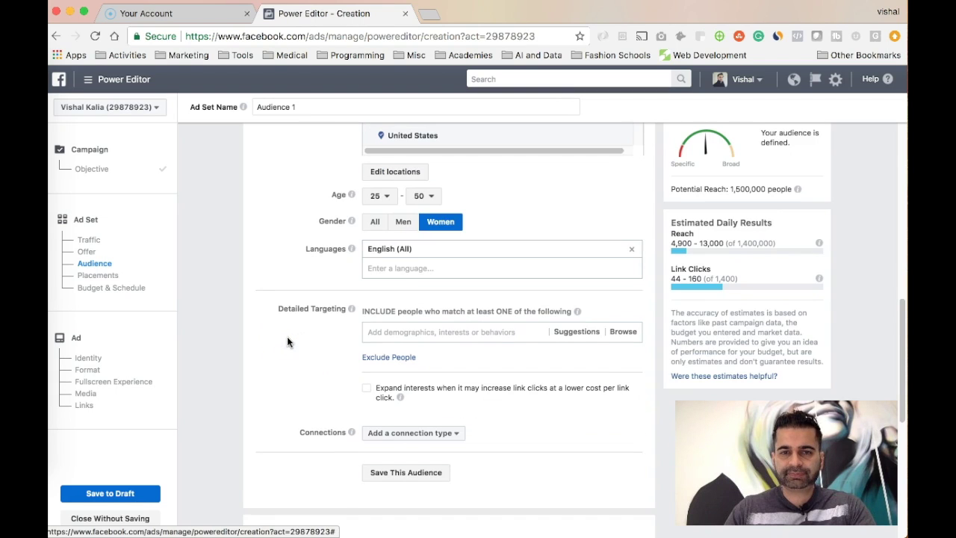
scroll(287, 342, "down", 1)
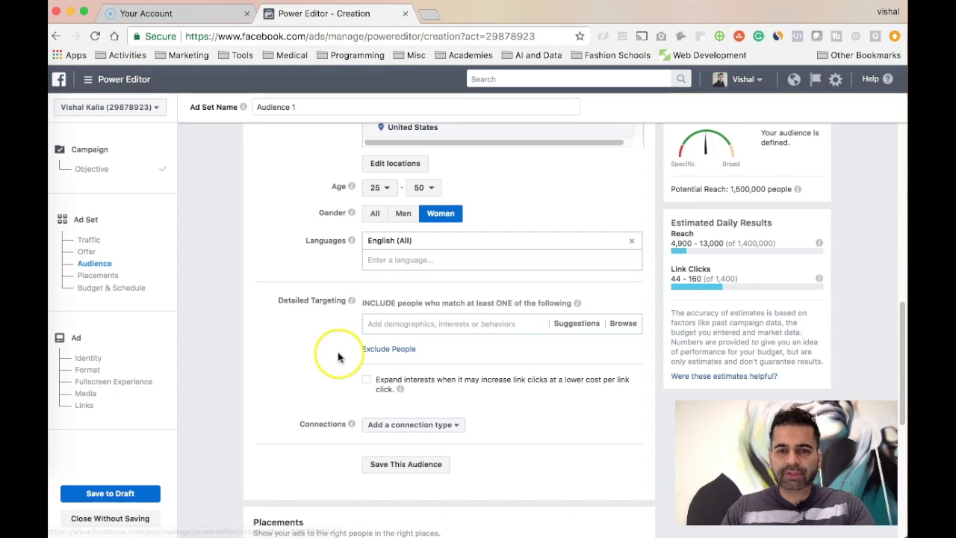
left_click(375, 323)
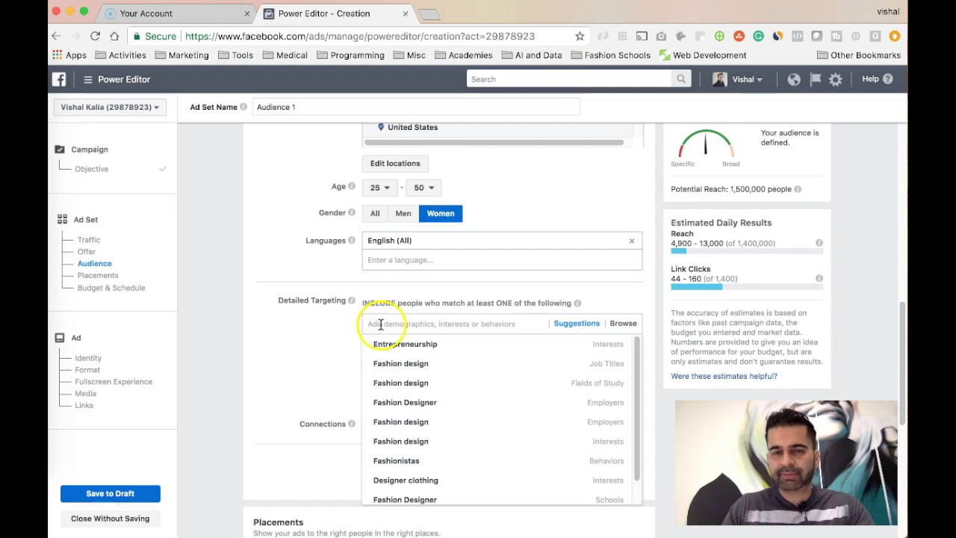
scroll(407, 442, "down", 3)
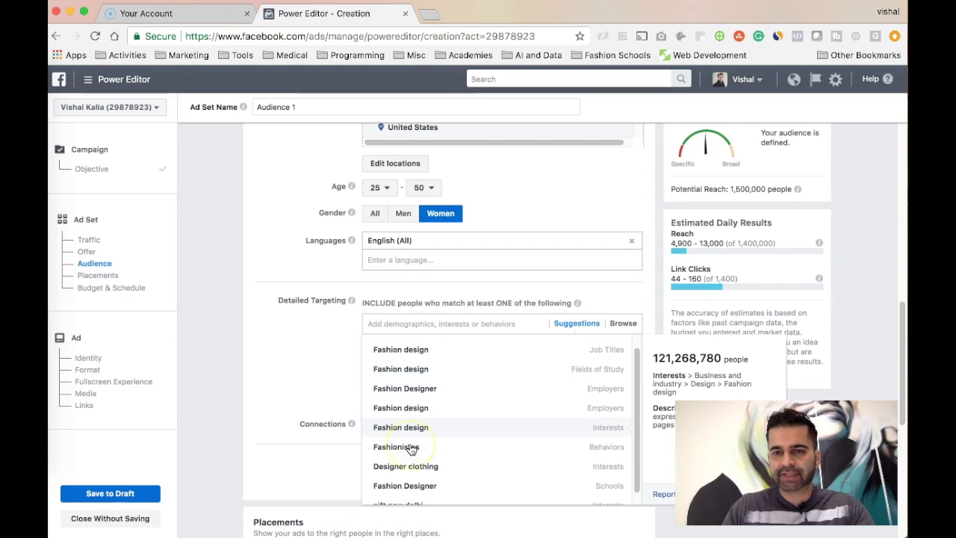
scroll(410, 448, "up", 2)
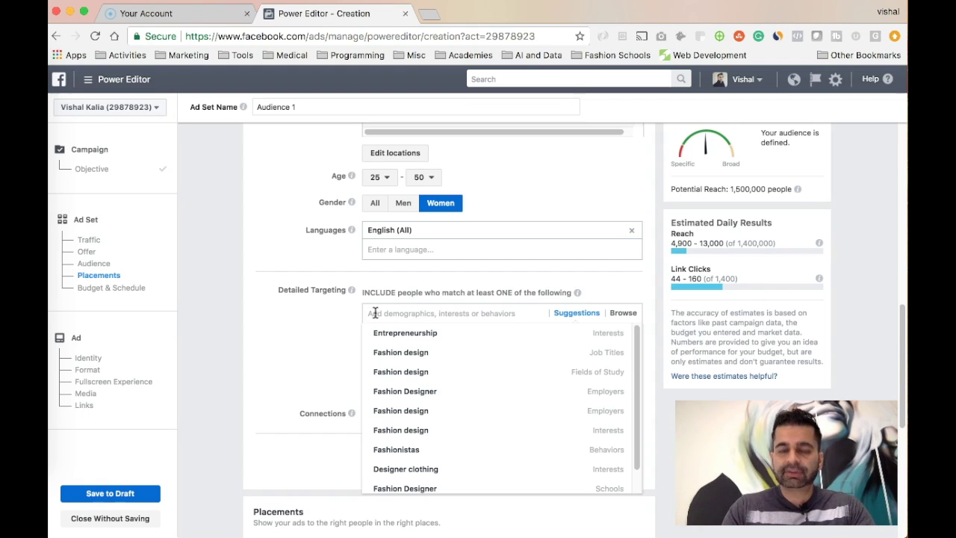
Search the detailed targeting options for jane hami and return to the suggestions
type("jane ha")
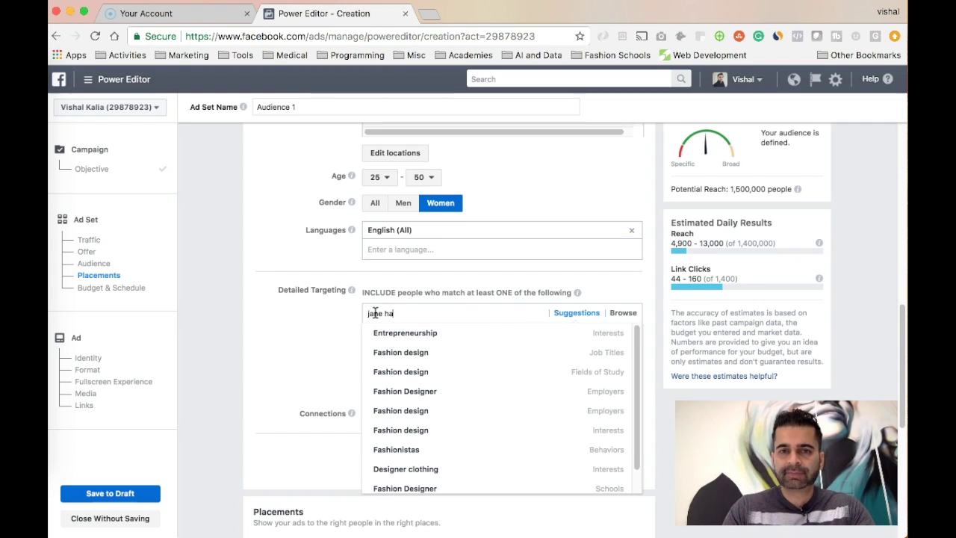
type("mi")
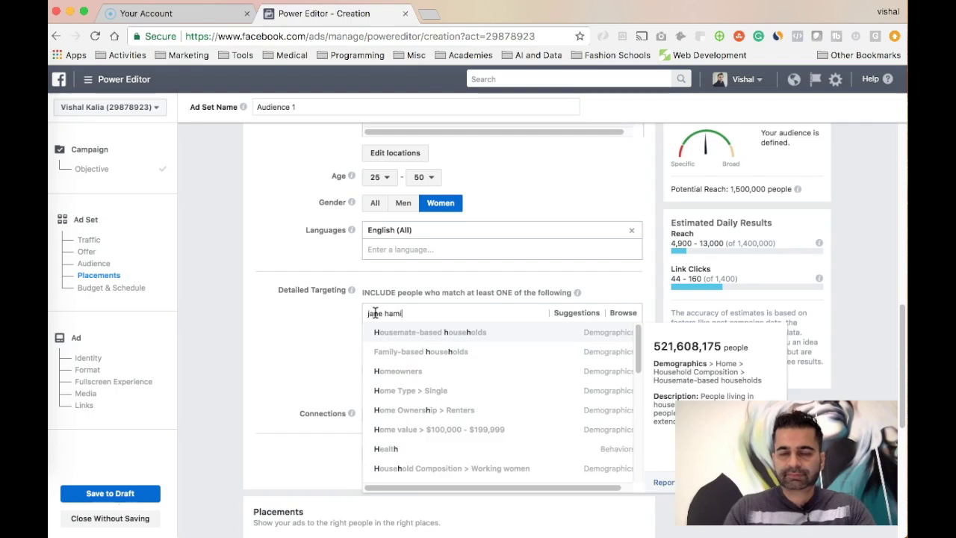
key("Escape")
type("jane m")
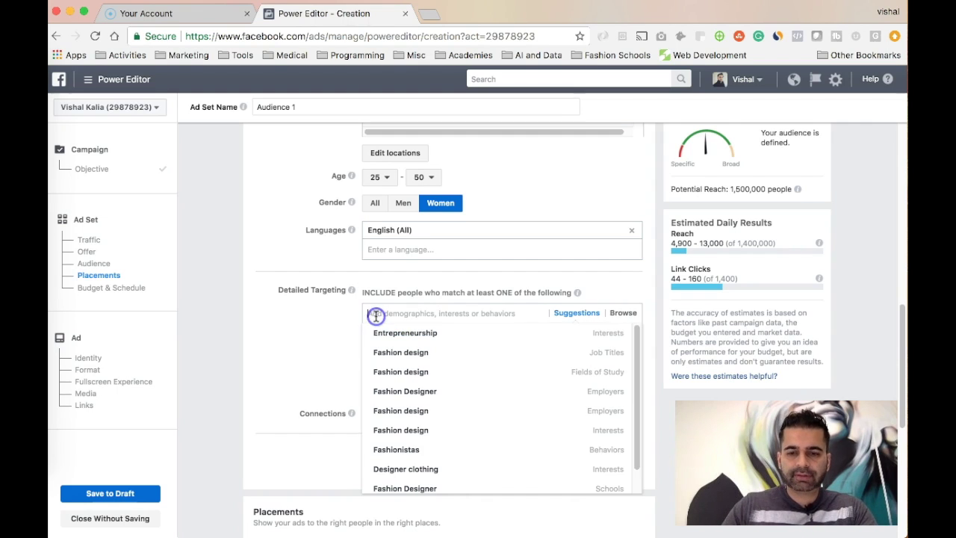
key("BackSpace")
type("hami")
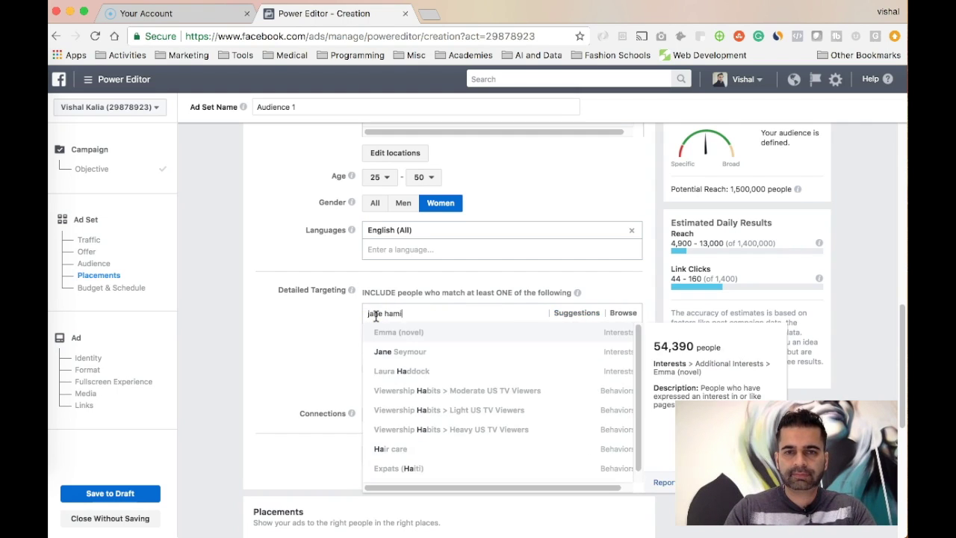
key("Escape")
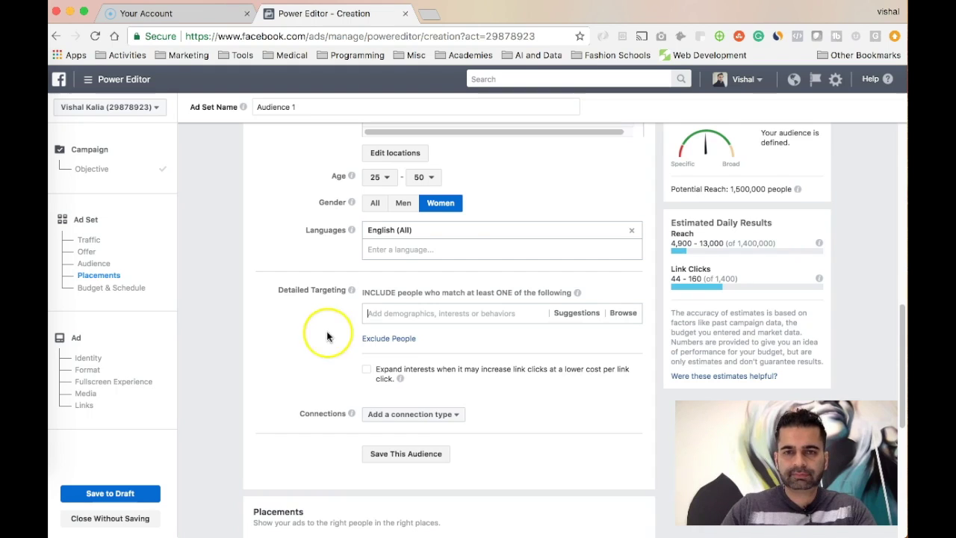
left_click(376, 313)
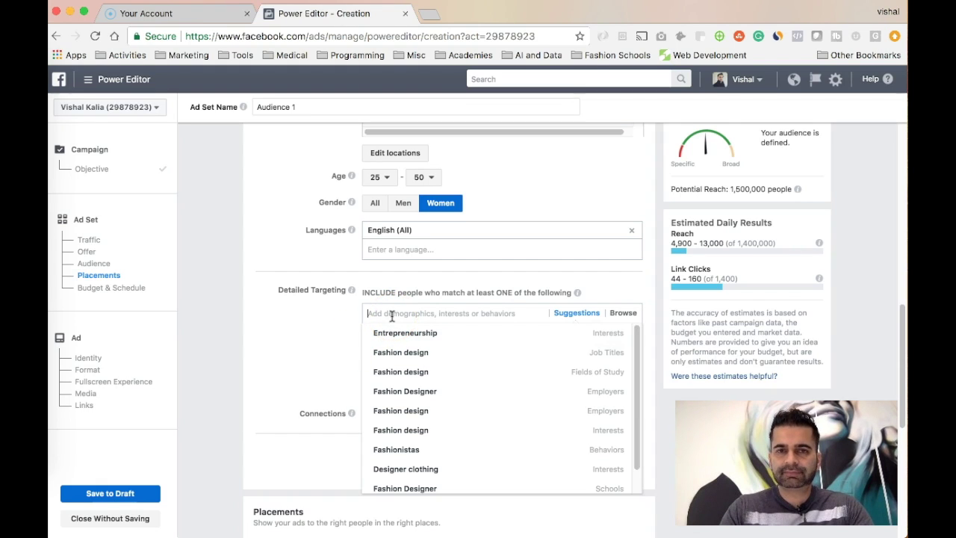
Add H&M as an interest in the audience's detailed targeting
type("h")
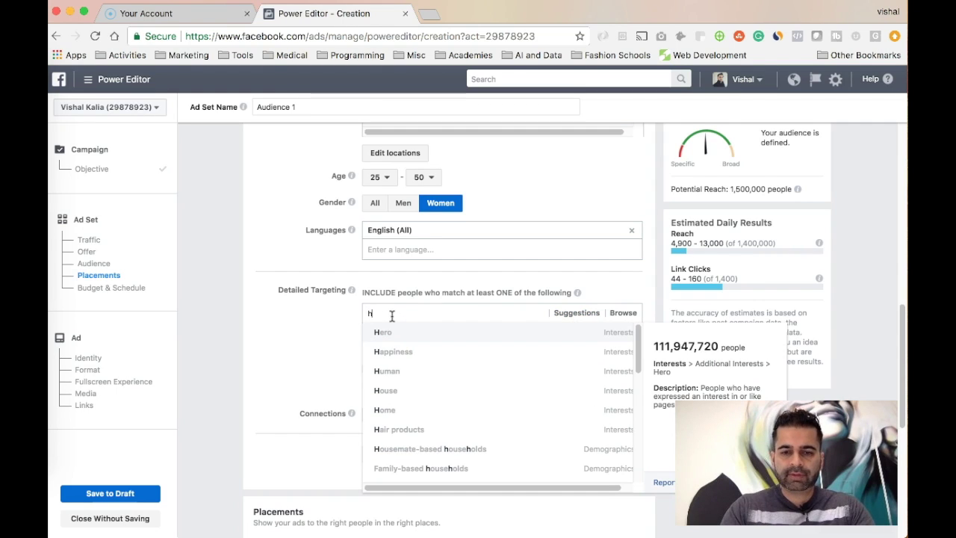
type("&m")
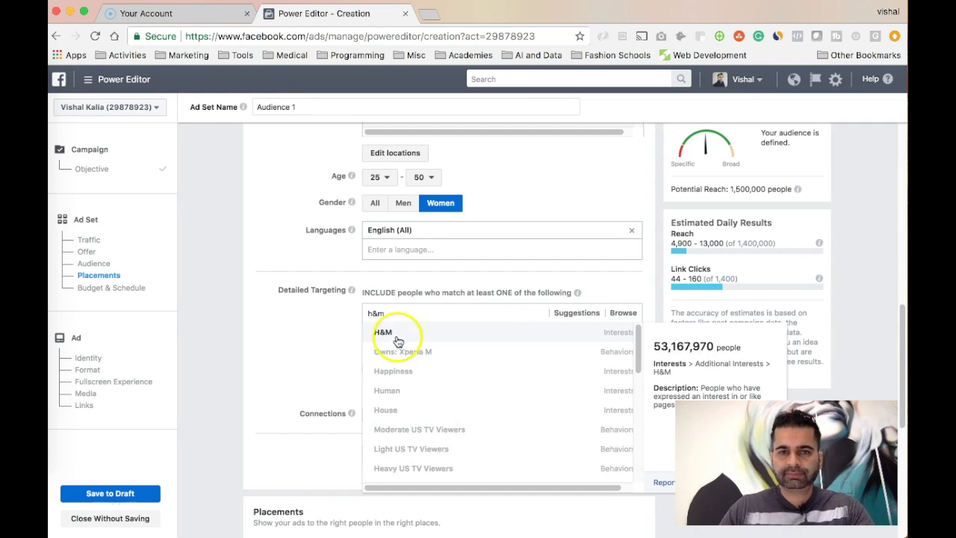
left_click(396, 340)
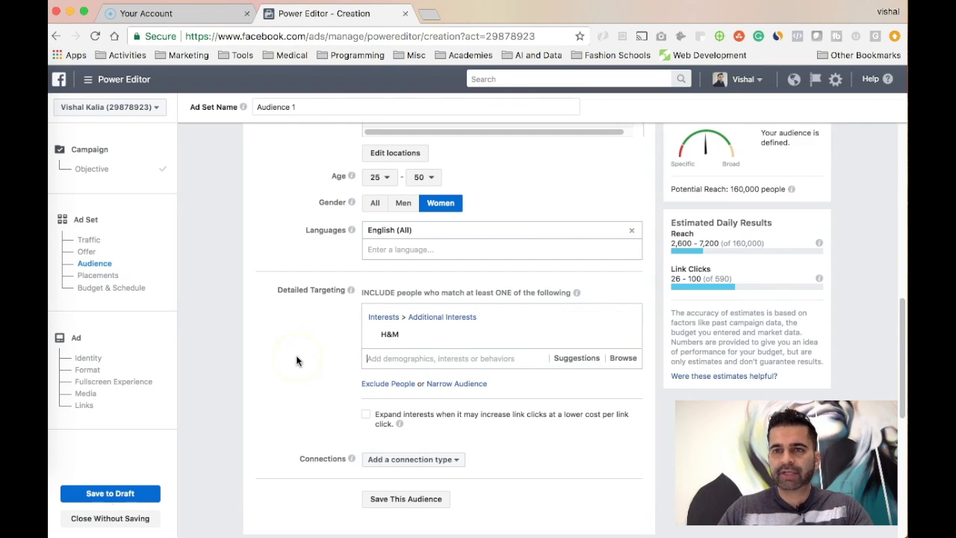
Review the audience's potential reach and its location, age, gender, language and detailed targeting settings
scroll(296, 359, "up", 2)
scroll(334, 398, "down", 2)
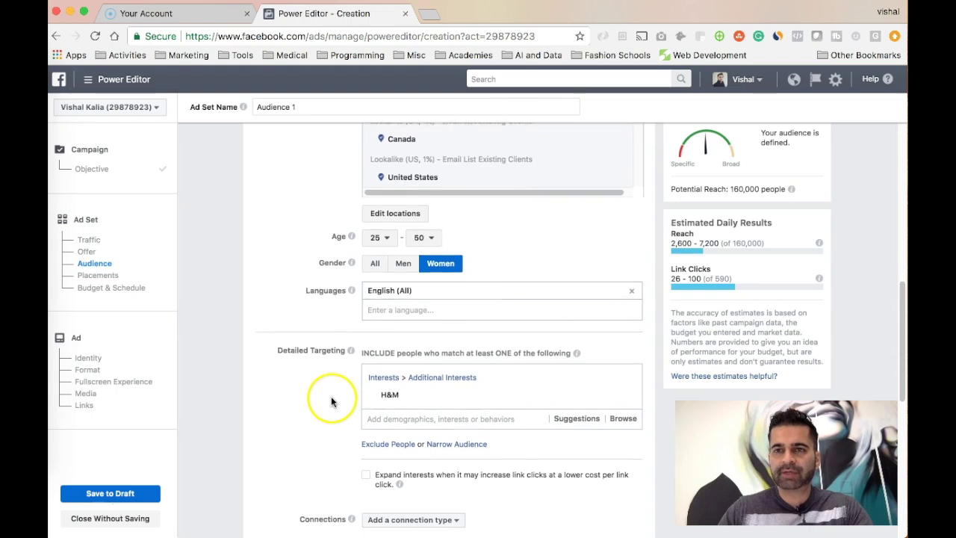
mouse_move(402, 361)
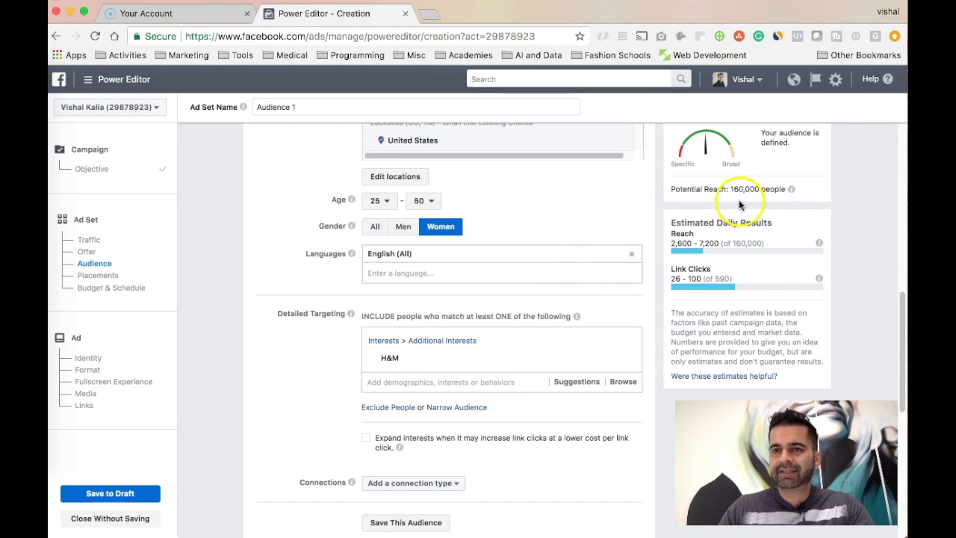
mouse_move(789, 191)
scroll(854, 196, "up", 1)
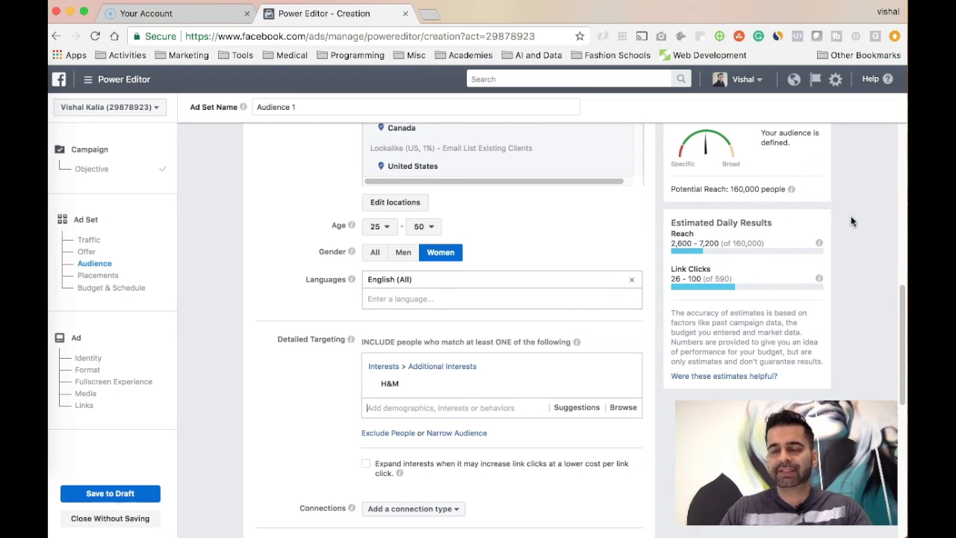
left_click(696, 312)
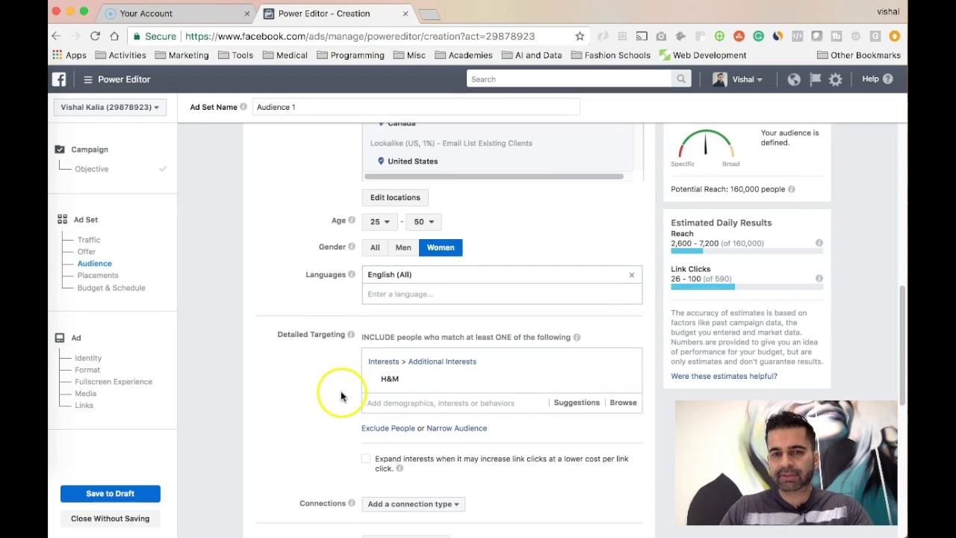
scroll(343, 390, "down", 1)
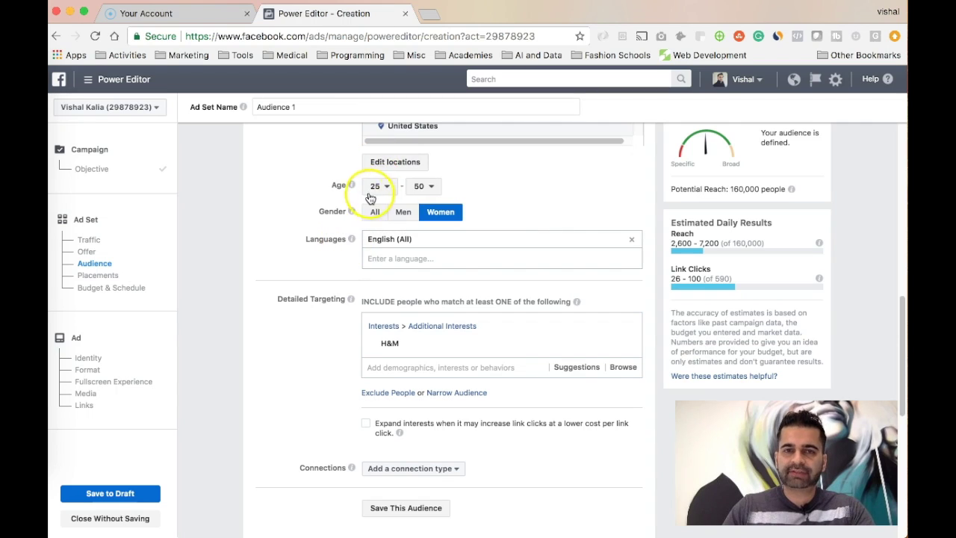
scroll(284, 213, "up", 4)
scroll(284, 213, "down", 3)
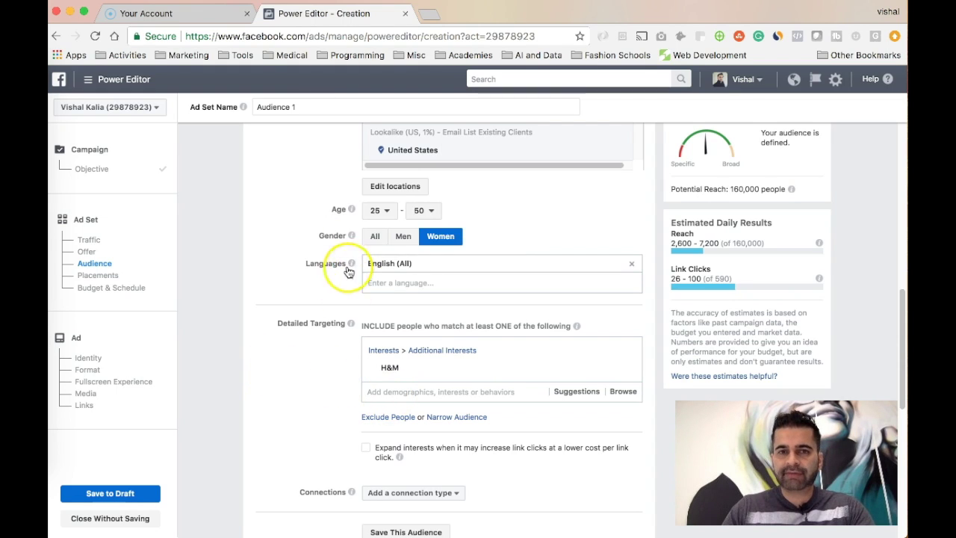
scroll(328, 336, "up", 5)
mouse_move(352, 236)
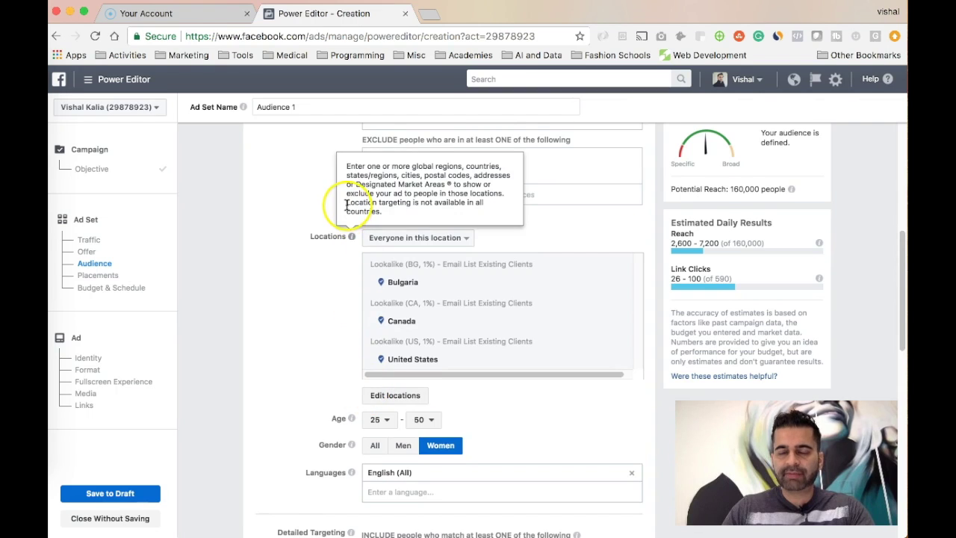
scroll(298, 295, "down", 7)
left_click(385, 316)
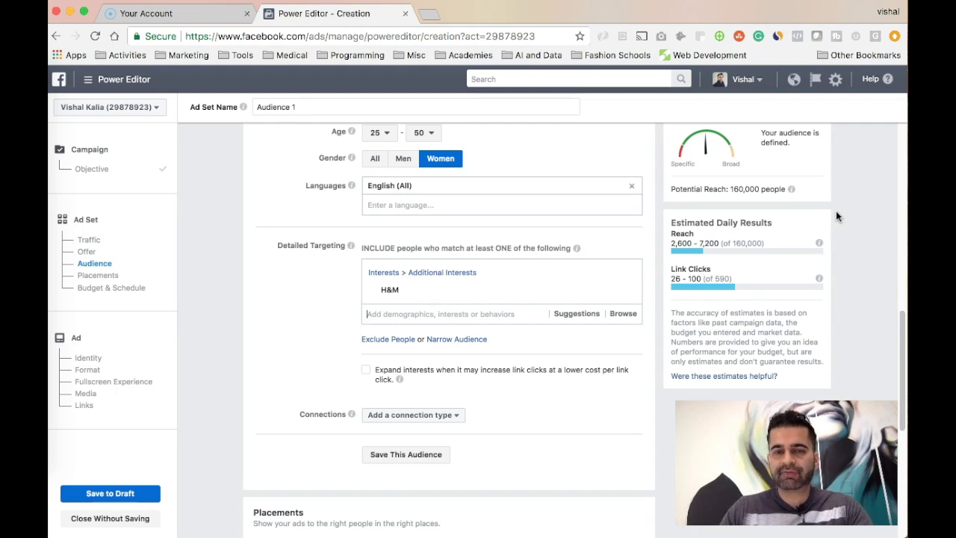
left_click(302, 345)
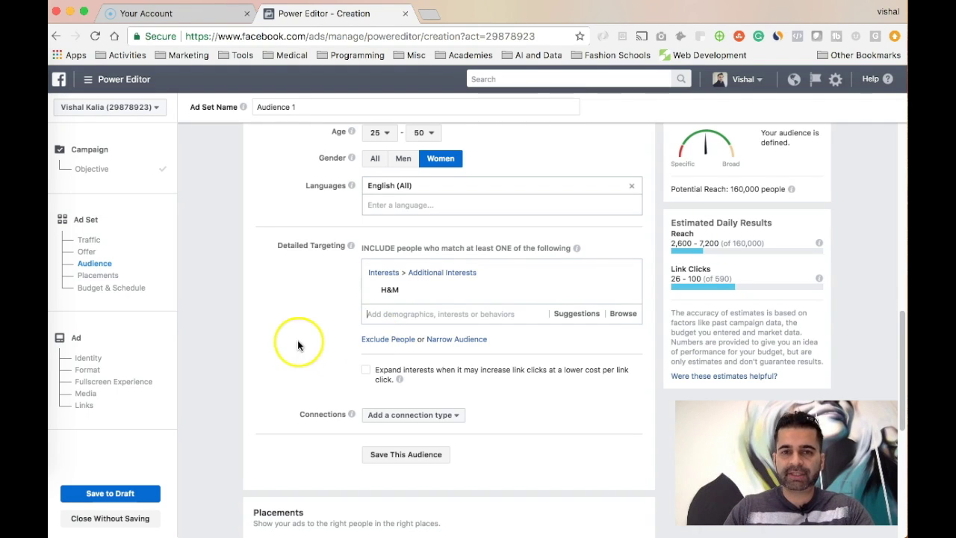
left_click(384, 314)
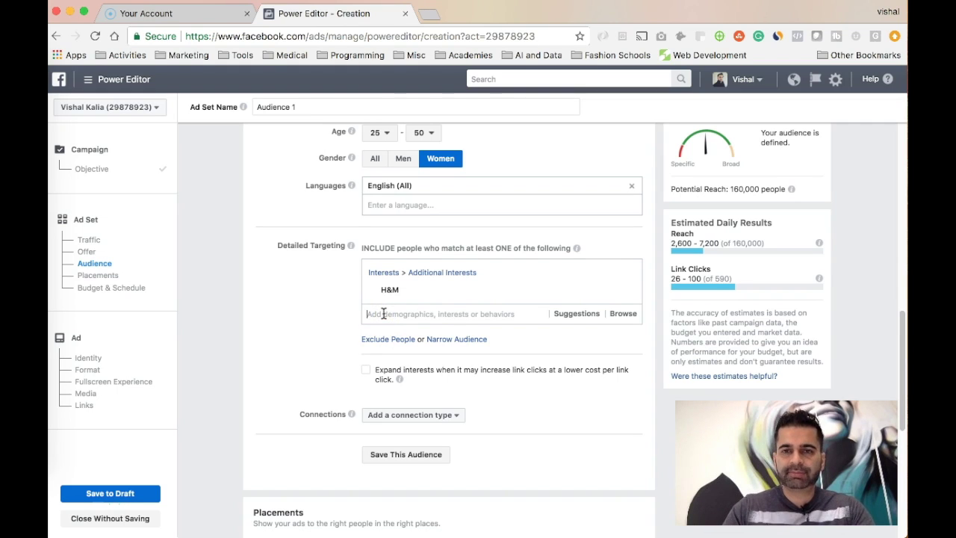
scroll(334, 376, "down", 1)
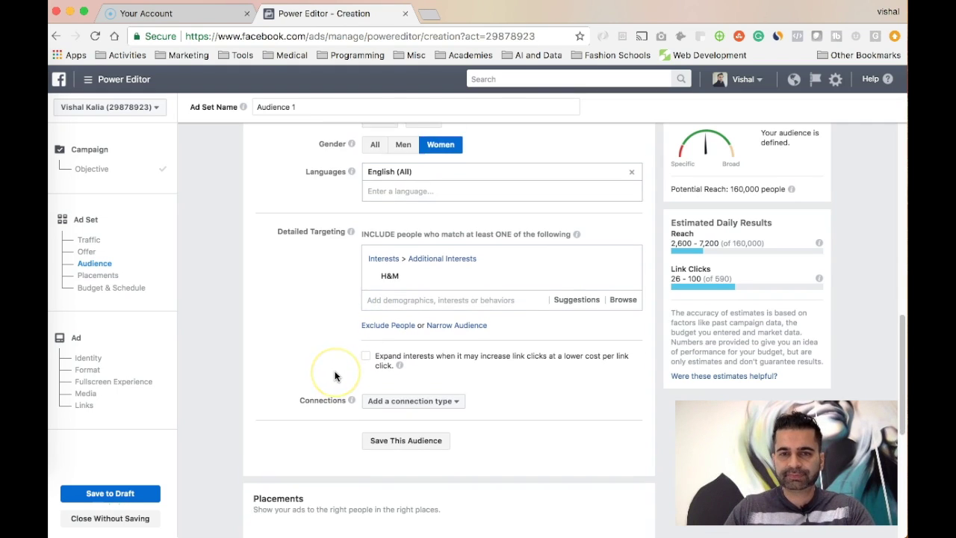
Examine the Facebook Pages connection types offered for the audience and close the list without adding one
scroll(335, 376, "down", 1)
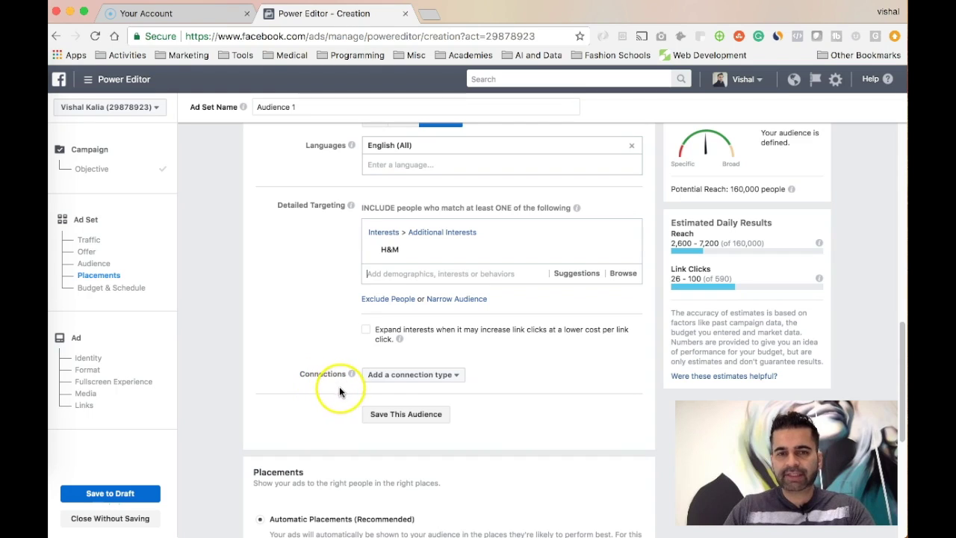
mouse_move(352, 381)
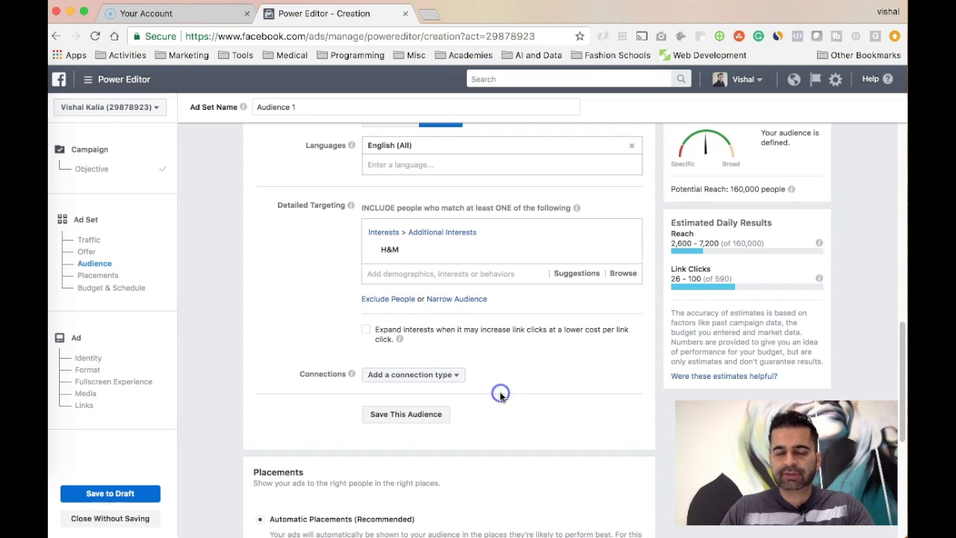
left_click(458, 378)
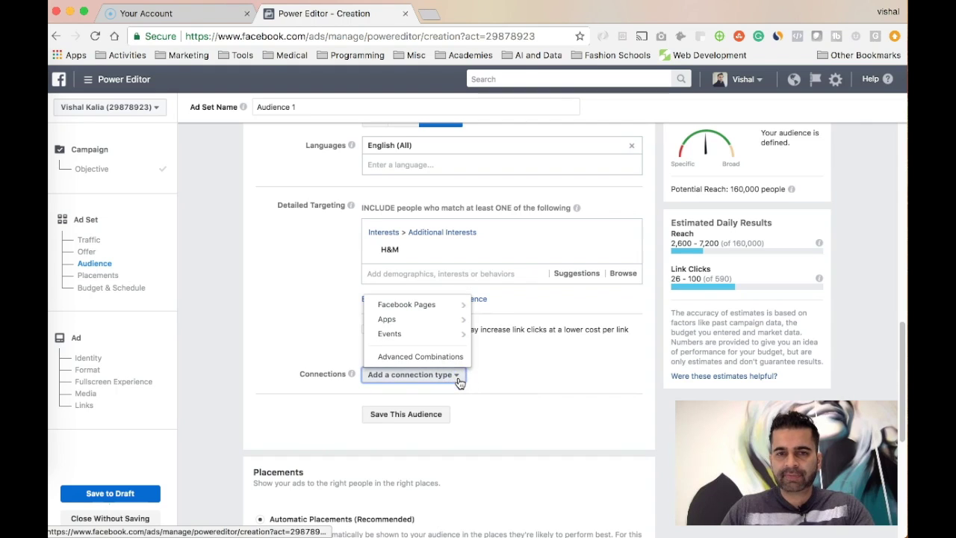
mouse_move(444, 305)
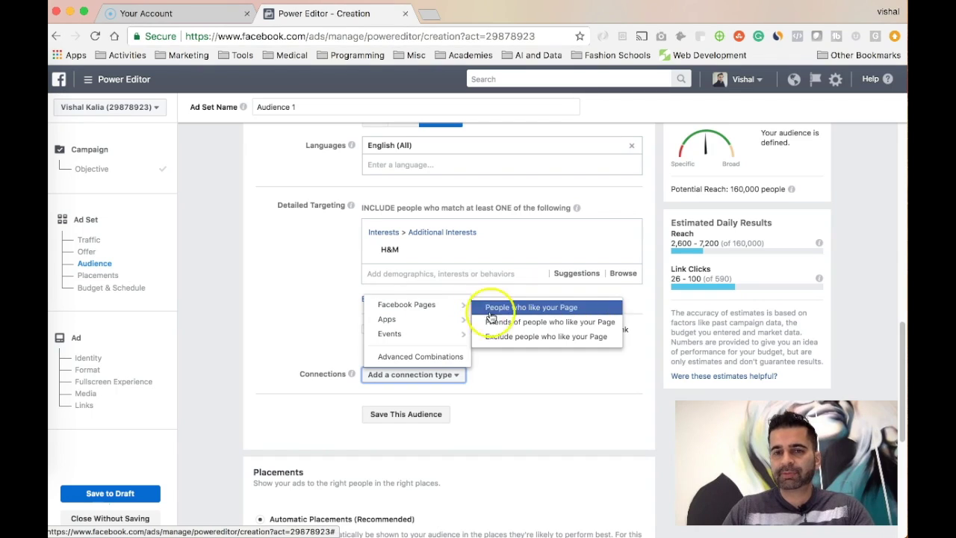
left_click(502, 342)
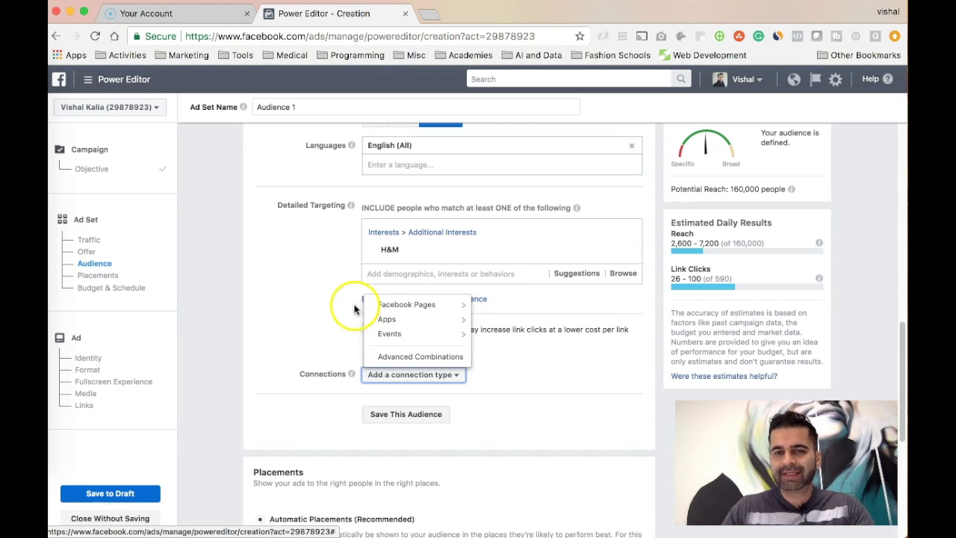
left_click(330, 313)
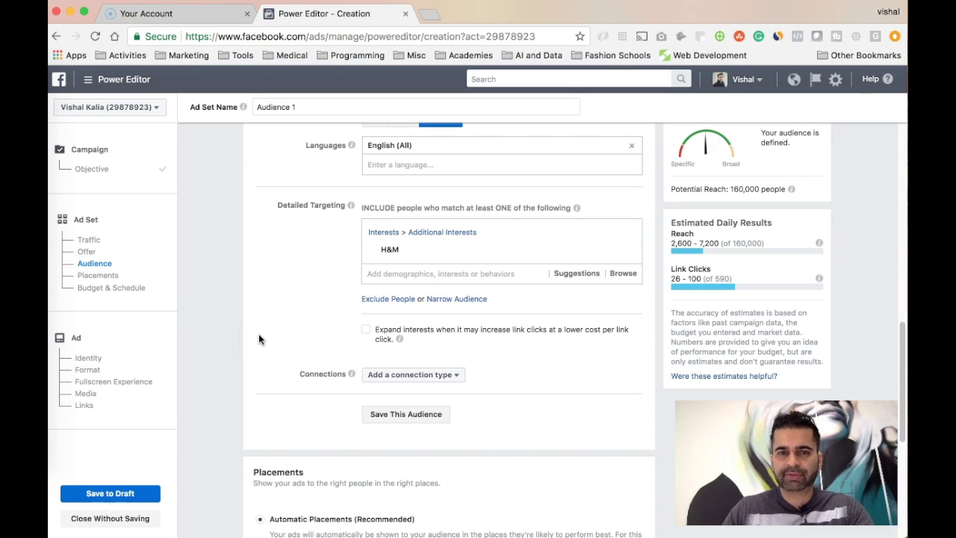
Switch the ad set's placements from automatic to Edit Placements
scroll(259, 338, "down", 2)
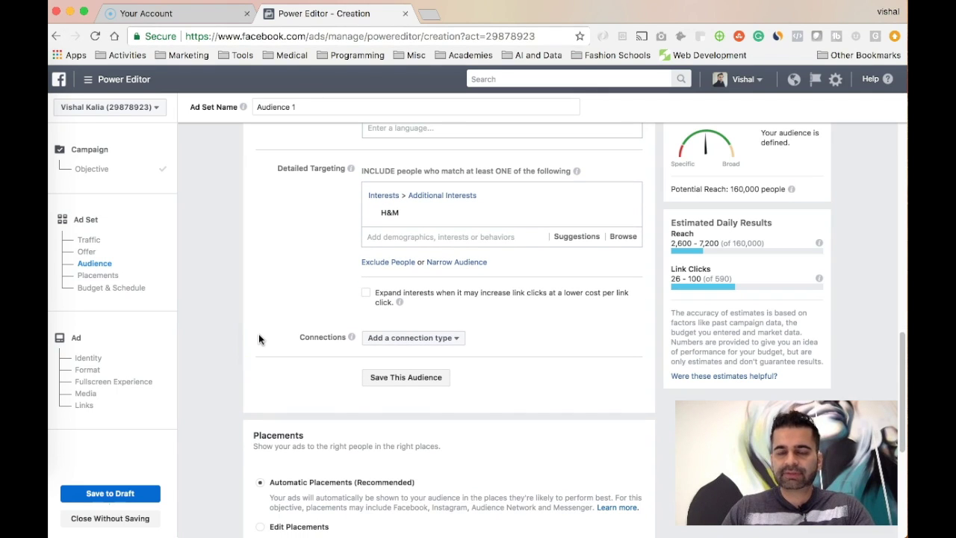
scroll(258, 338, "down", 2)
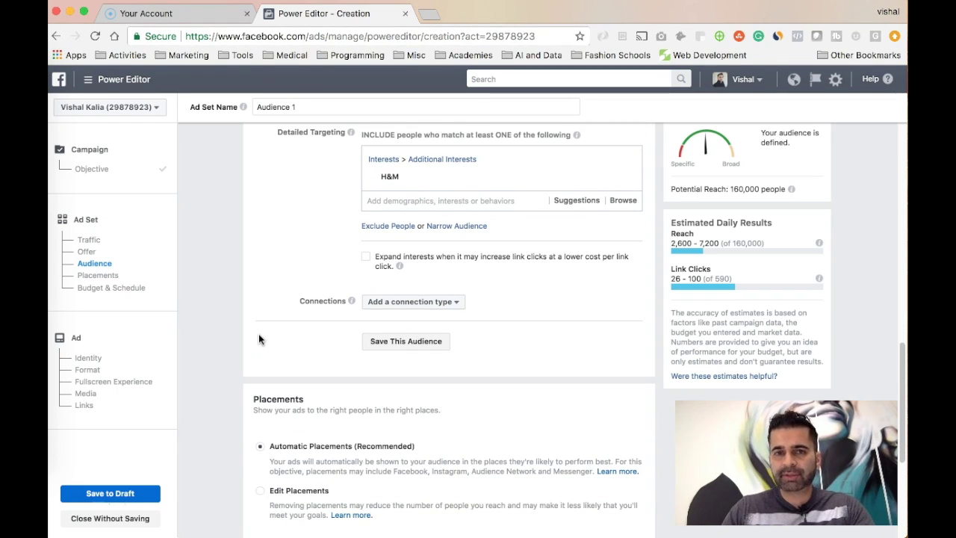
scroll(279, 329, "down", 5)
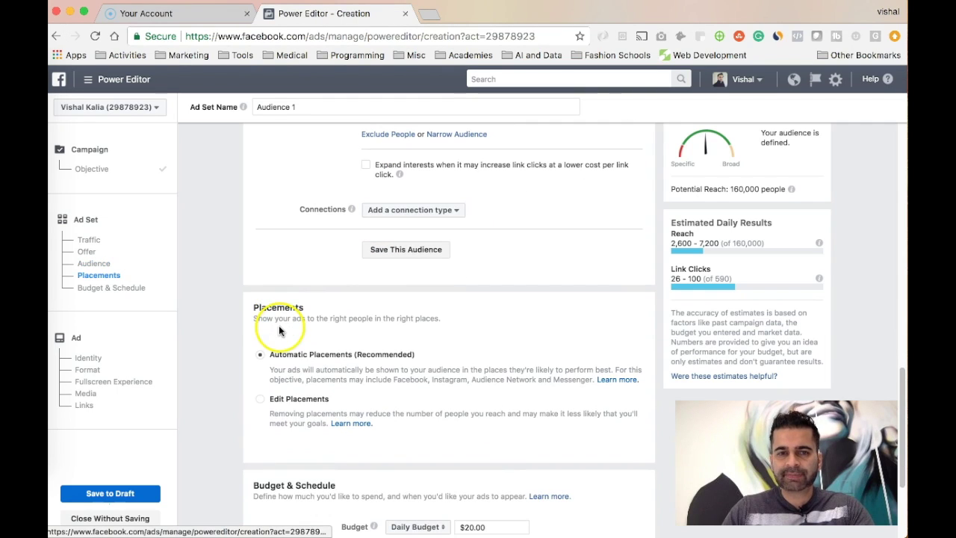
scroll(207, 323, "down", 3)
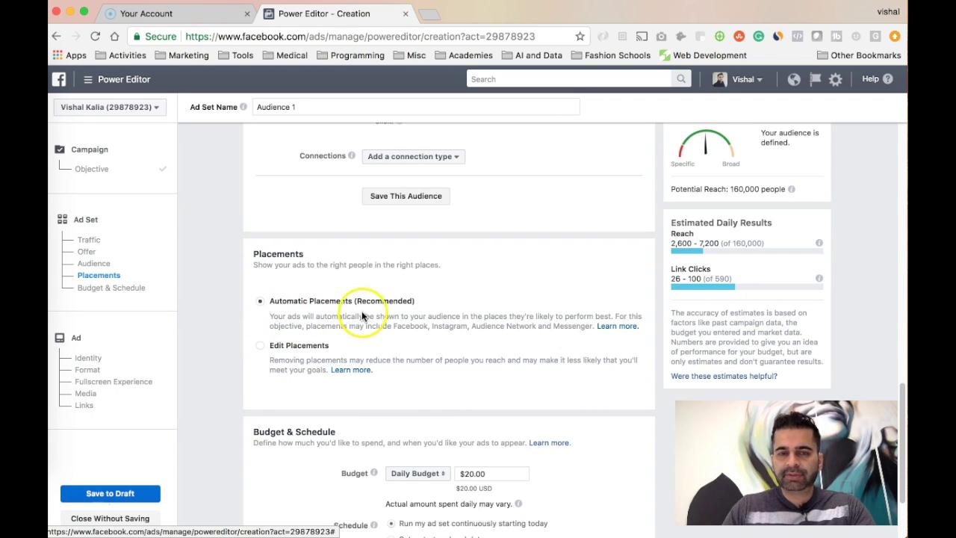
left_click(260, 346)
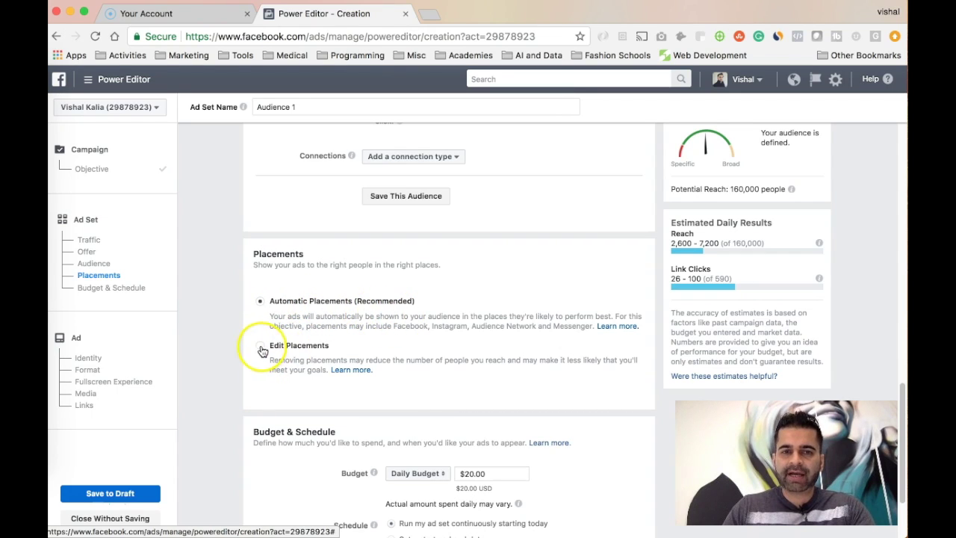
Remove the Audience Network and Messenger platforms from the ad set's placements
scroll(235, 348, "down", 2)
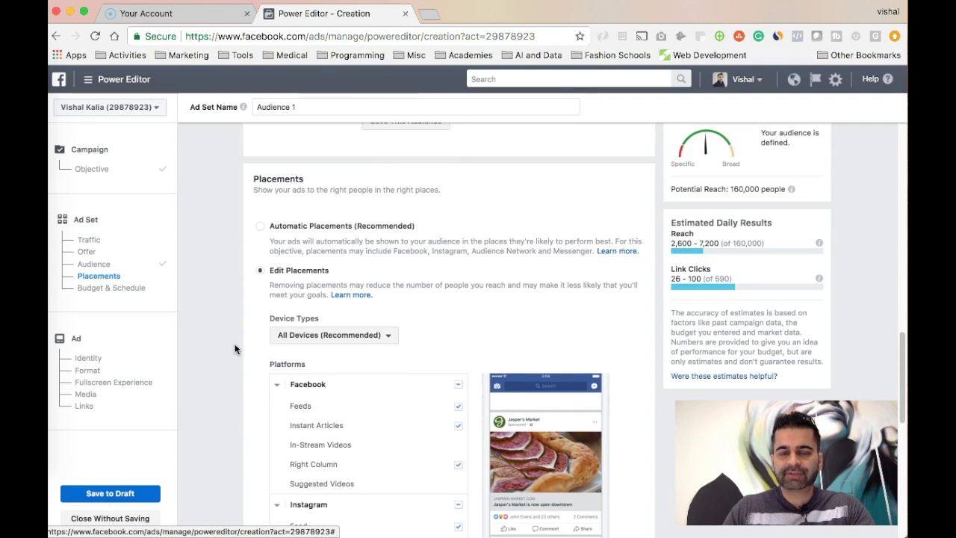
scroll(234, 348, "down", 2)
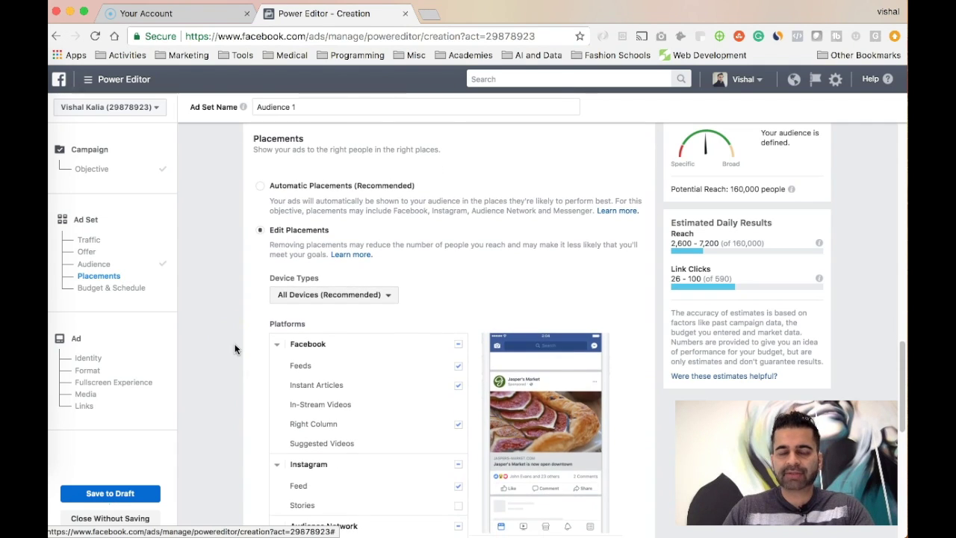
scroll(235, 343, "down", 3)
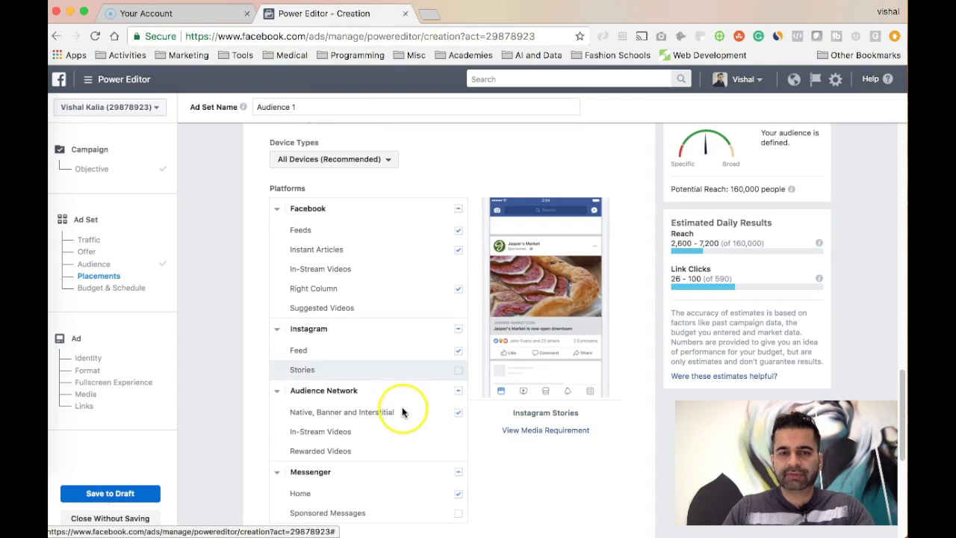
left_click(459, 390)
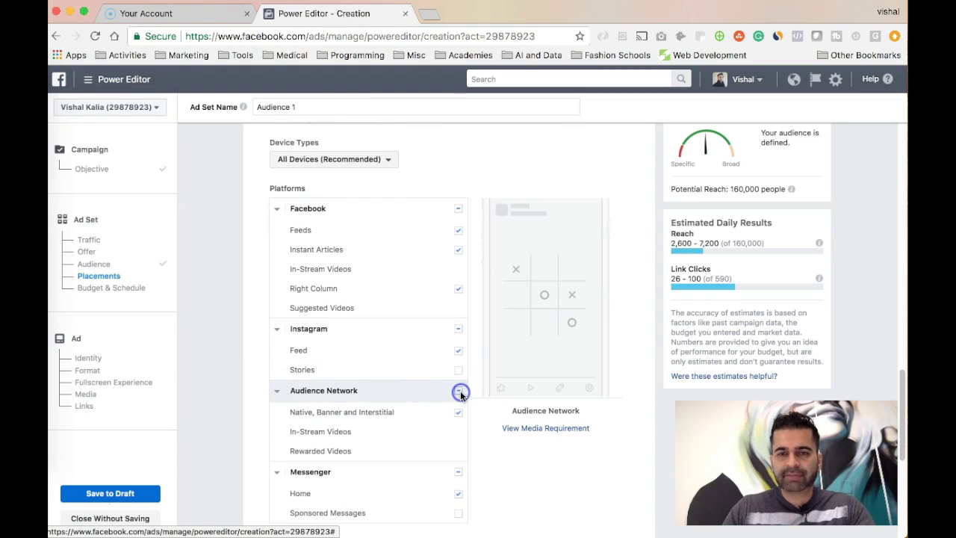
left_click(459, 411)
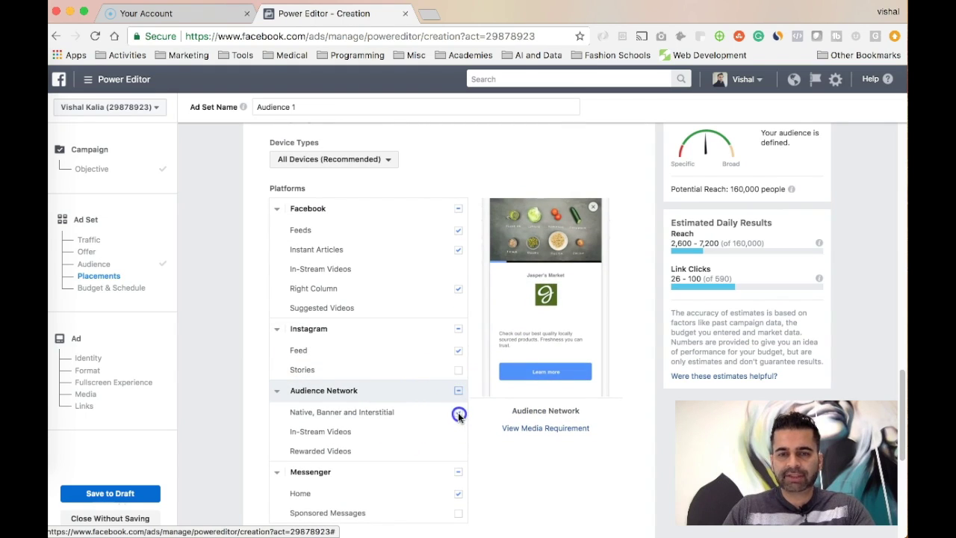
left_click(459, 414)
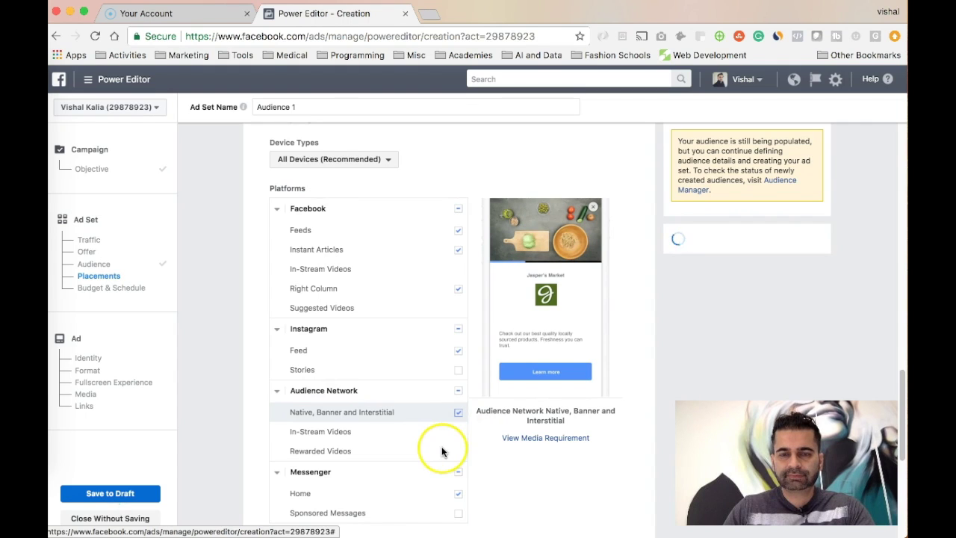
left_click(456, 392)
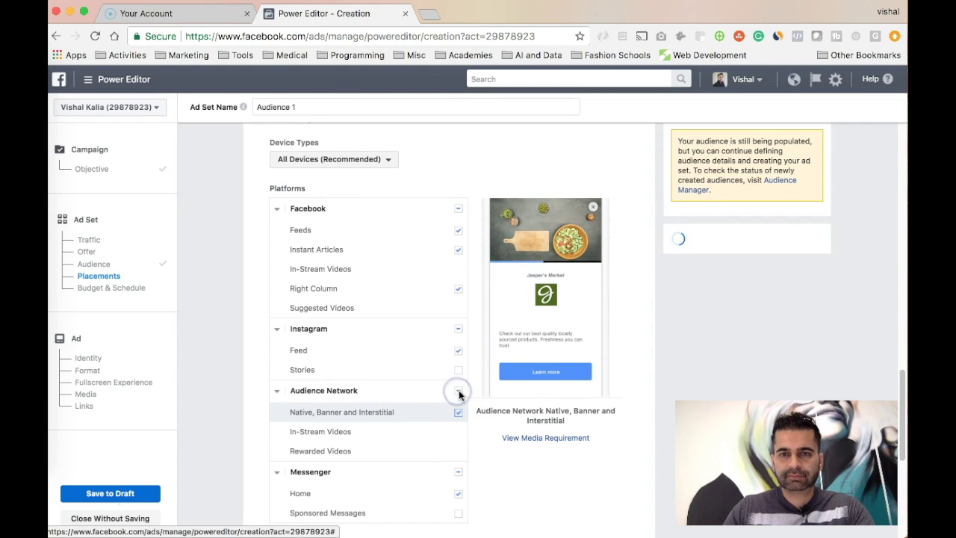
left_click(493, 446)
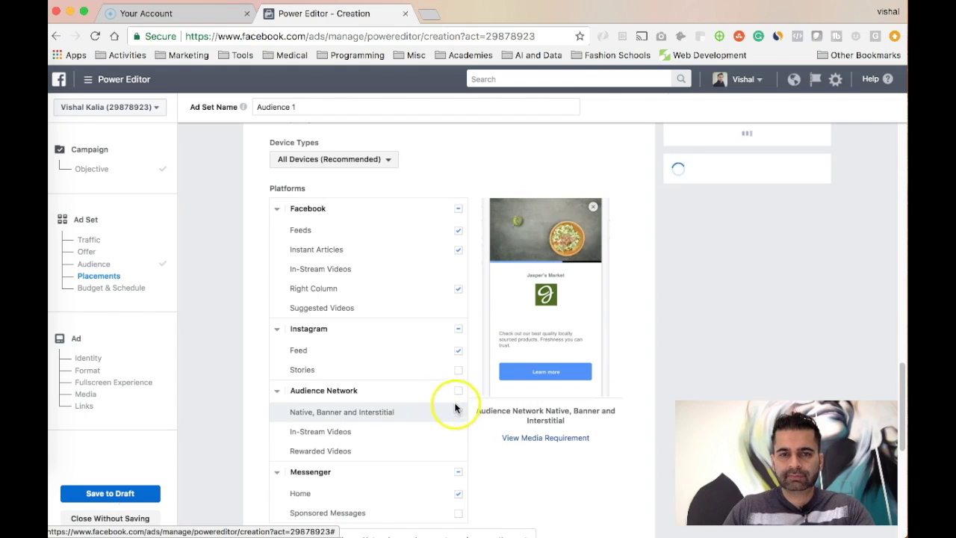
scroll(460, 400, "down", 2)
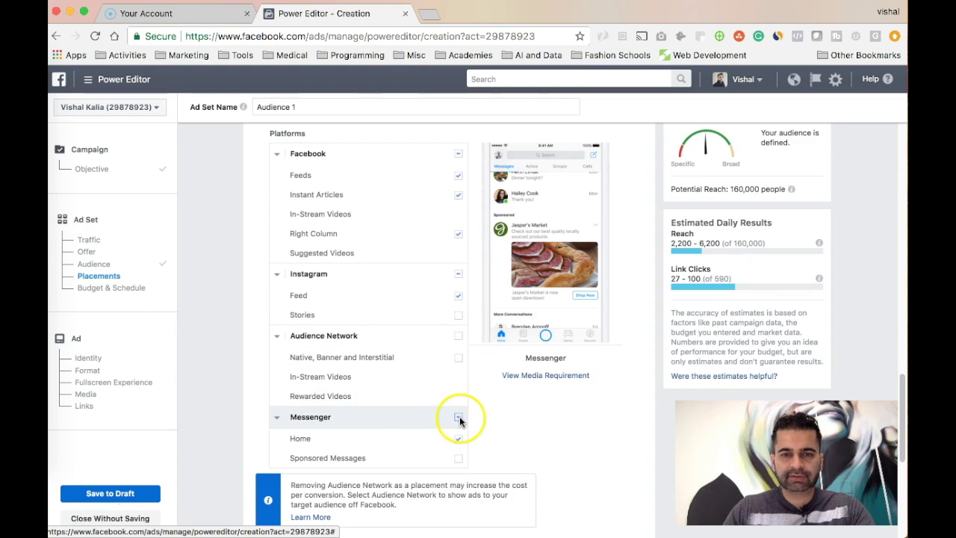
left_click(459, 417)
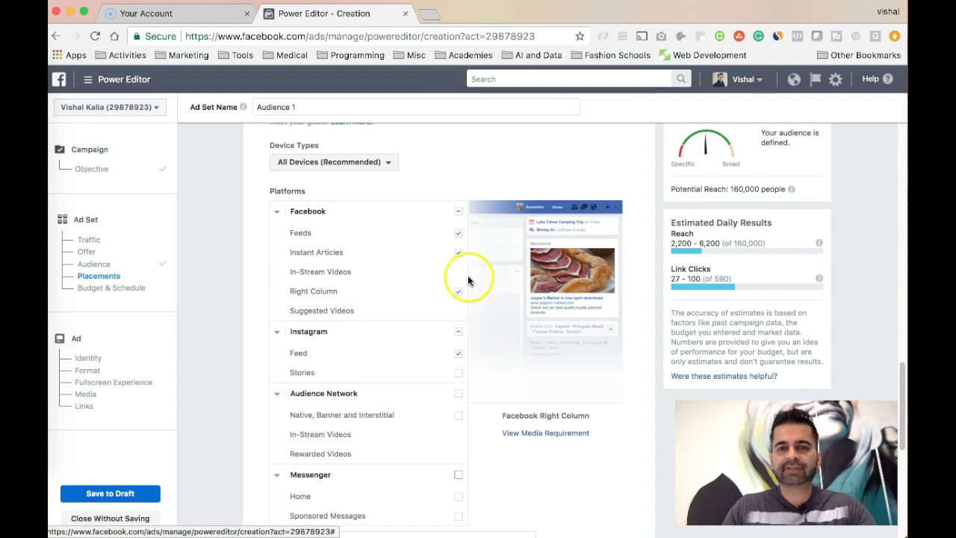
Limit the ad set's placements to Facebook Feeds by removing Instagram, Right Column and Instant Articles
left_click(459, 334)
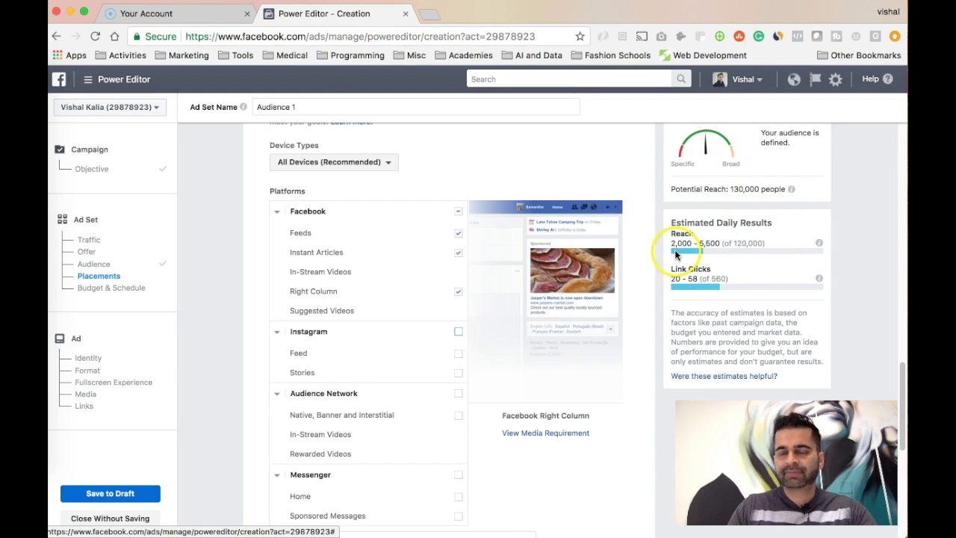
left_click(458, 294)
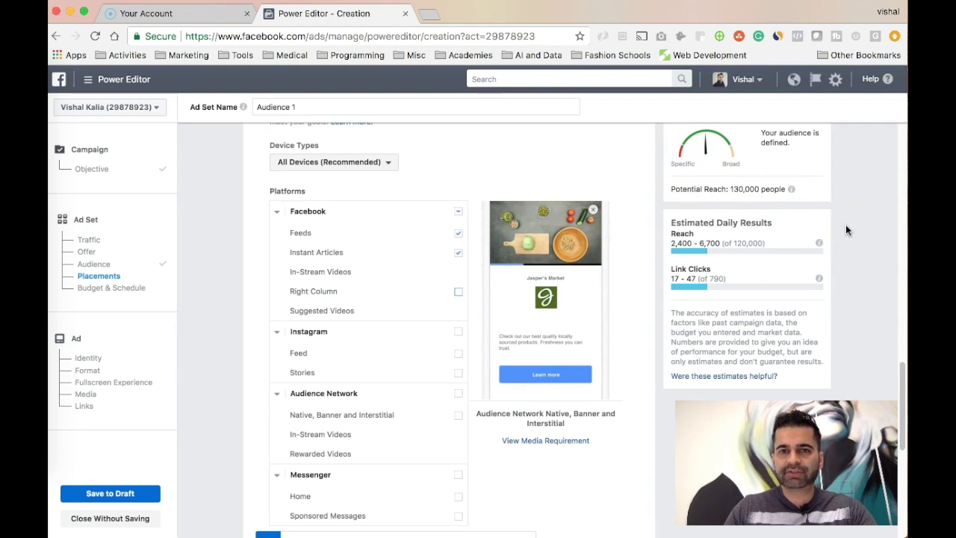
left_click(463, 258)
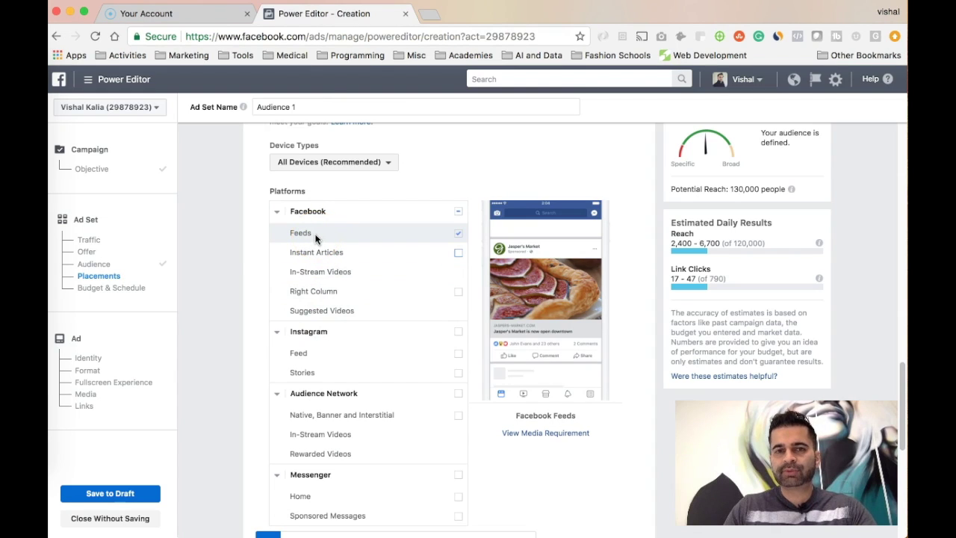
left_click(244, 243)
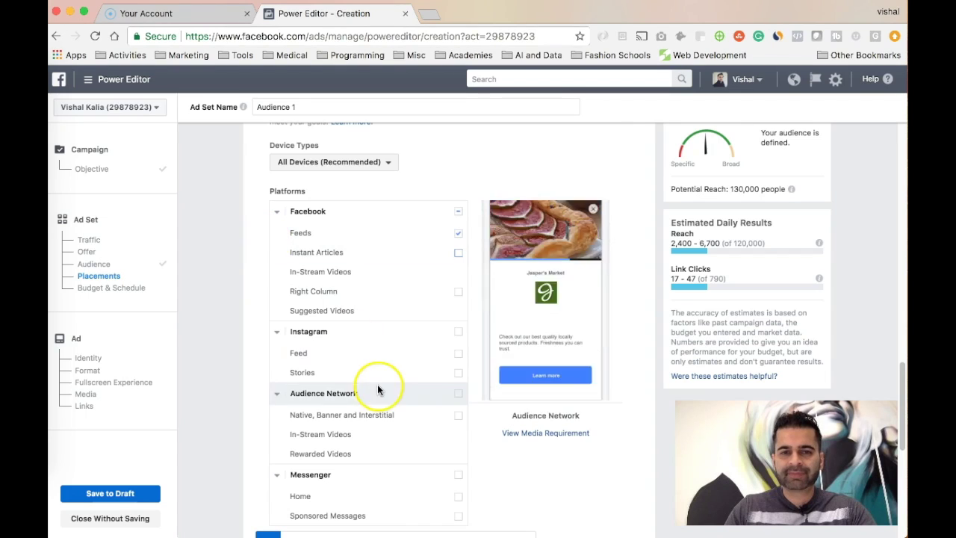
Open the specific mobile devices setting in the placements' advanced options and restrict it to iOS Devices Only
scroll(378, 386, "down", 3)
scroll(366, 347, "up", 5)
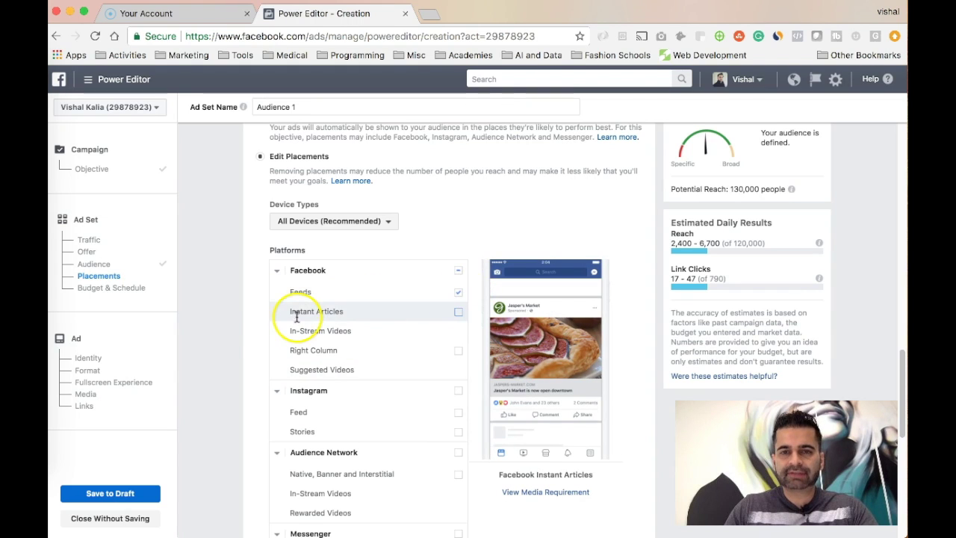
scroll(253, 329, "down", 8)
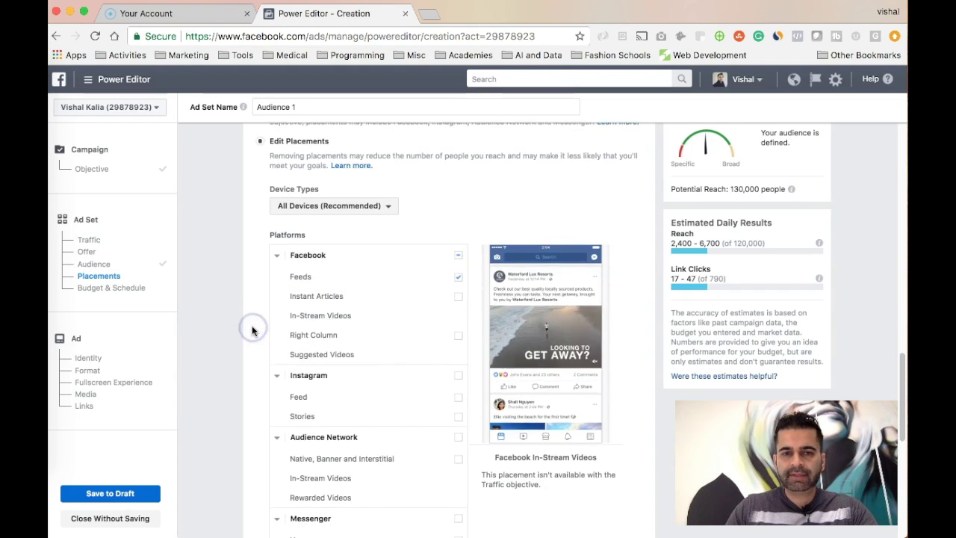
scroll(253, 330, "down", 1)
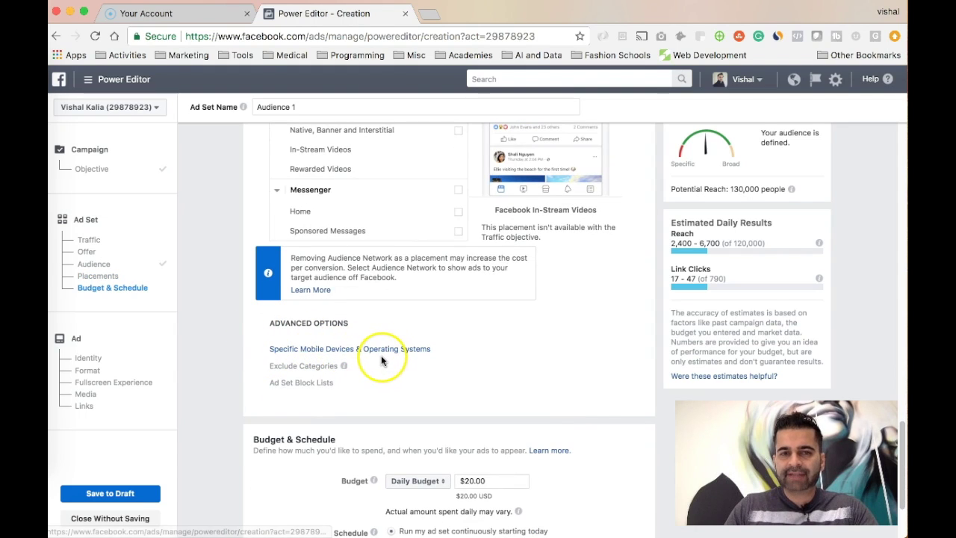
left_click(329, 351)
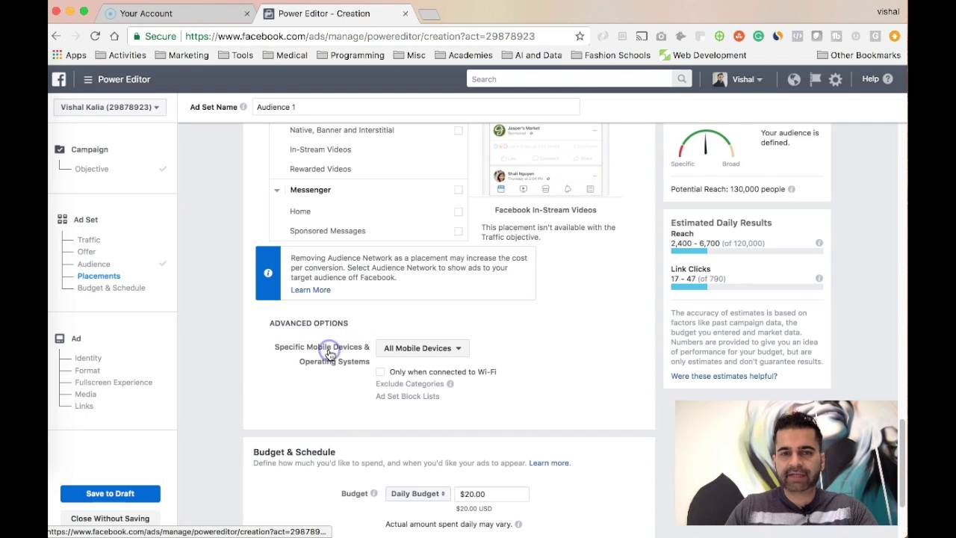
left_click(460, 349)
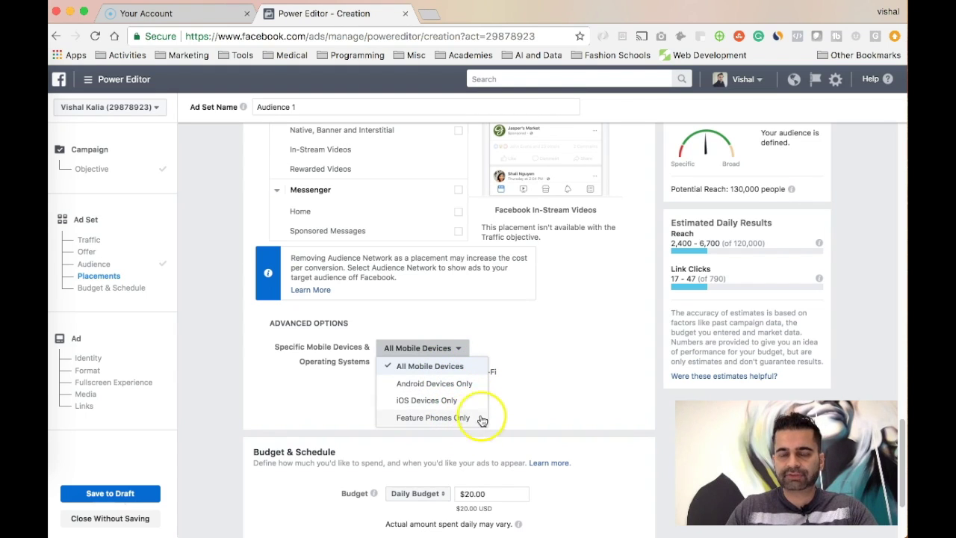
left_click(299, 403)
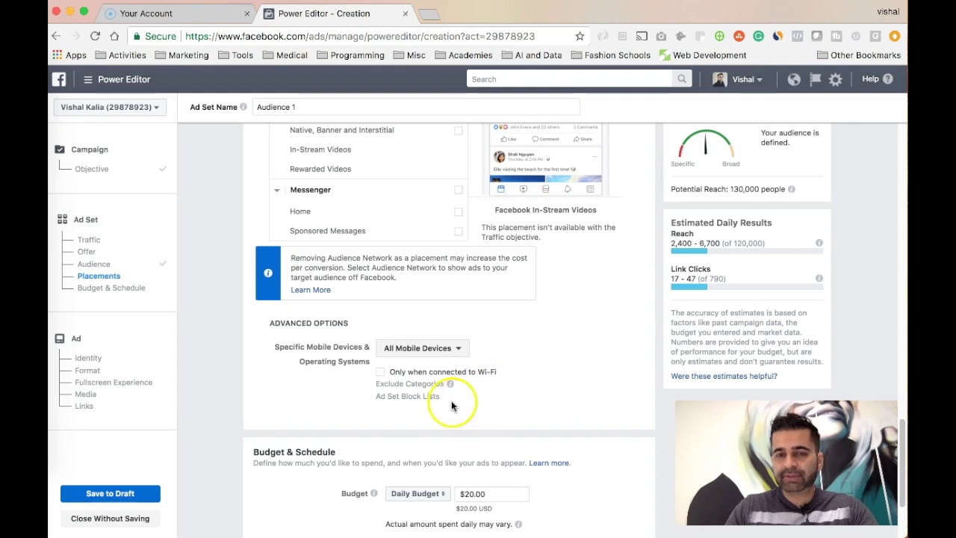
left_click(388, 351)
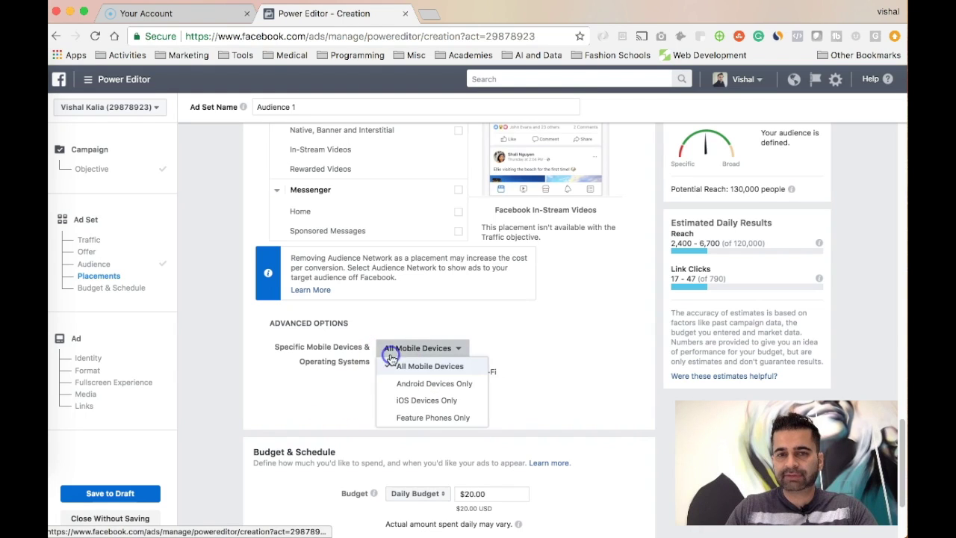
left_click(407, 404)
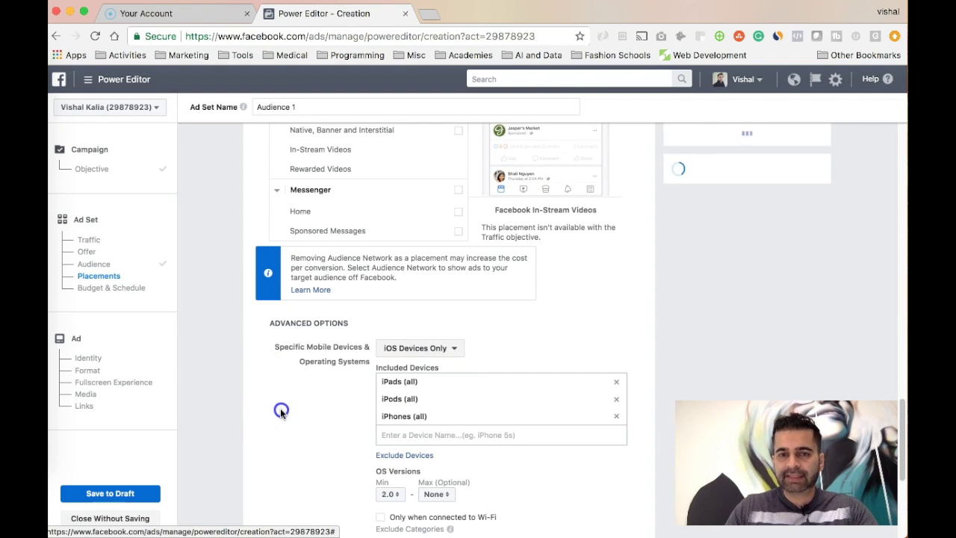
Remove iPods (all) from the included iOS devices
scroll(281, 408, "down", 2)
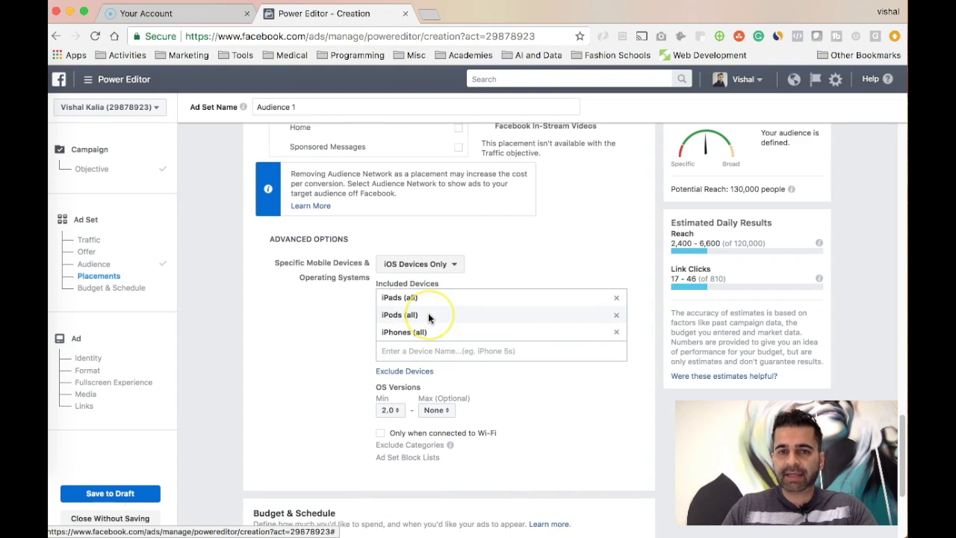
scroll(429, 318, "down", 1)
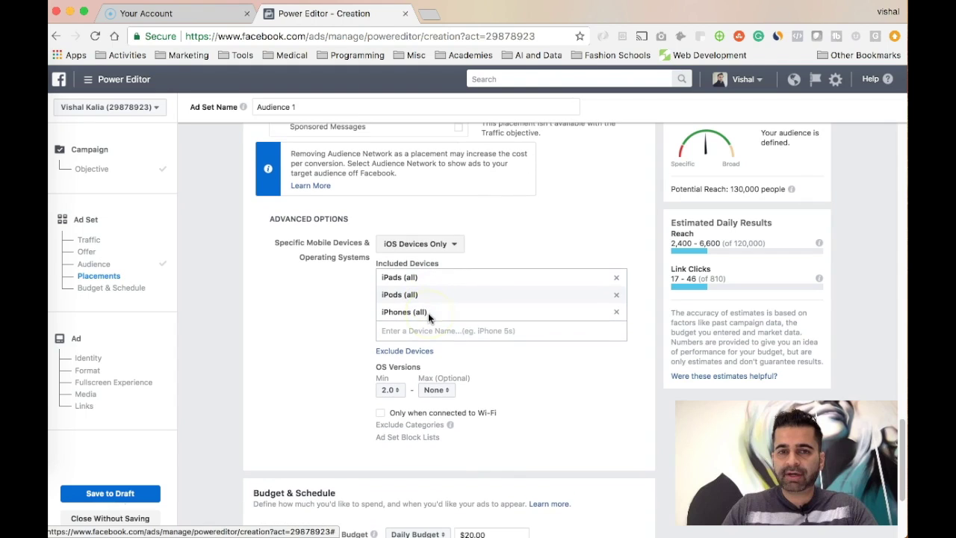
left_click(617, 296)
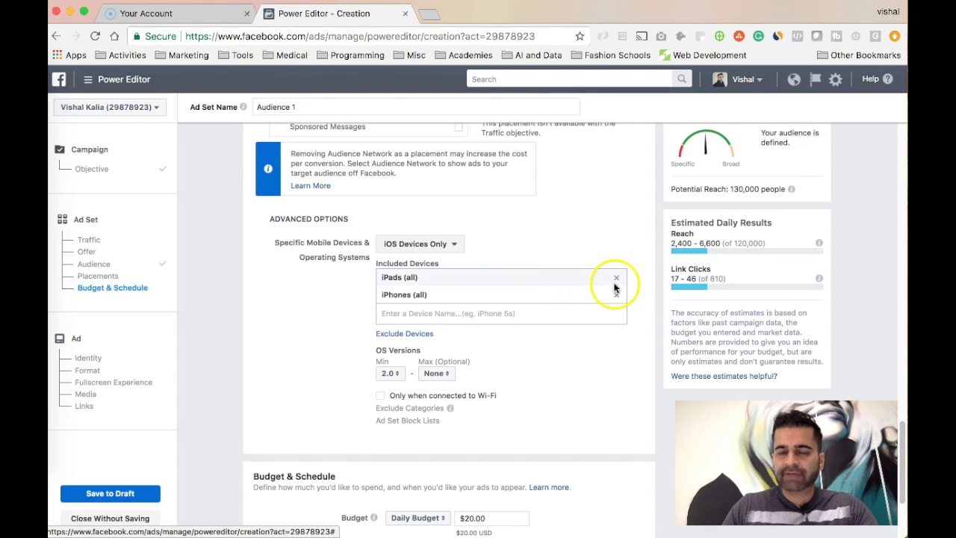
Exclude Apple iPad 4th gen, Apple iPhone 5 and Apple iPhone 5c from the targeted devices
left_click(423, 336)
left_click(409, 350)
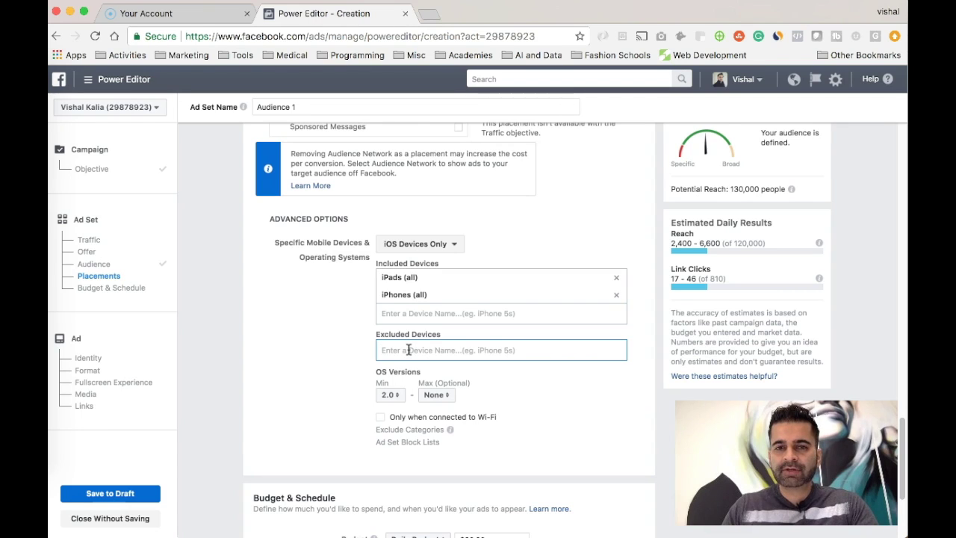
left_click(413, 348)
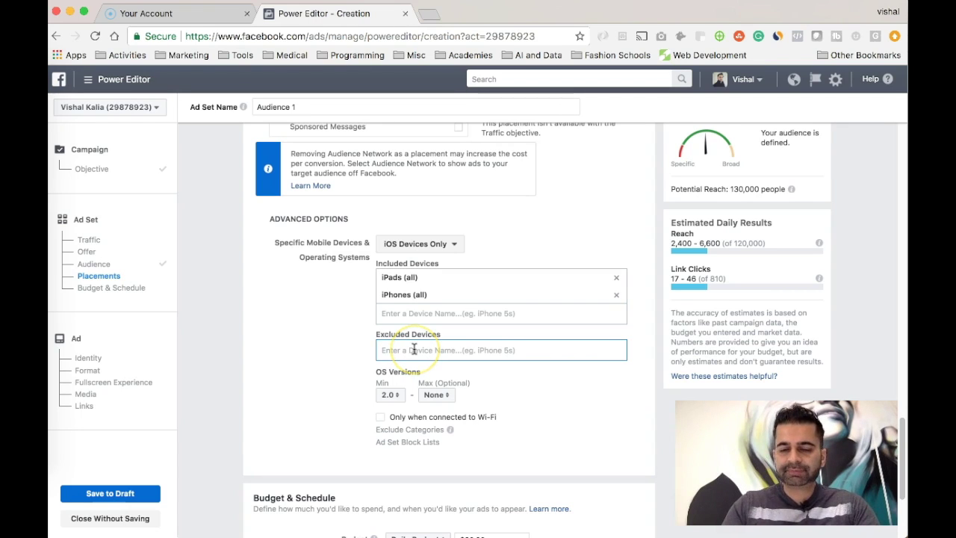
type("4")
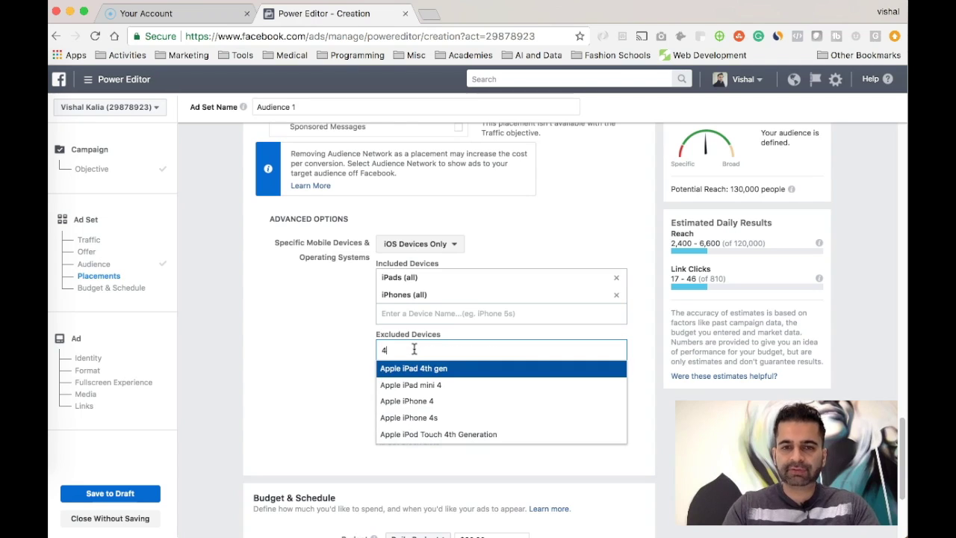
left_click(437, 372)
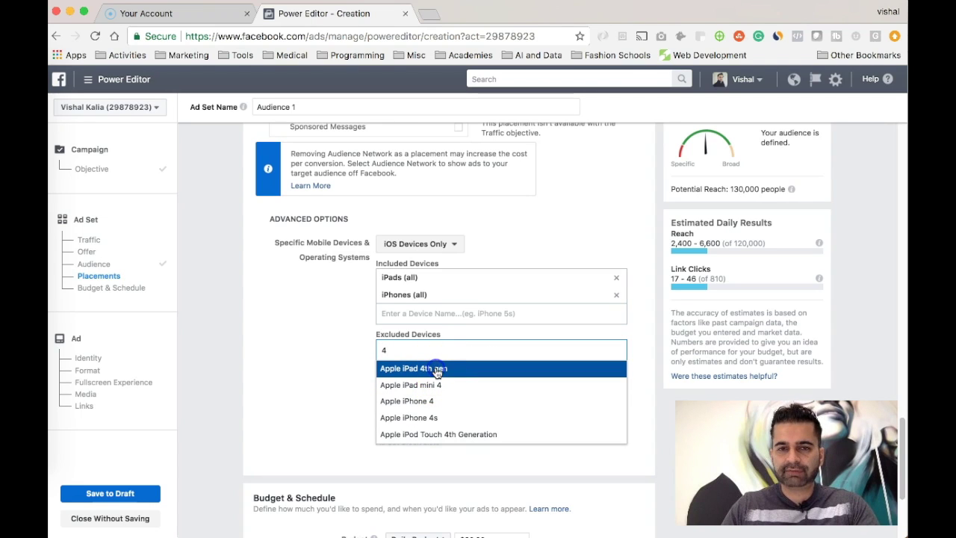
left_click(430, 371)
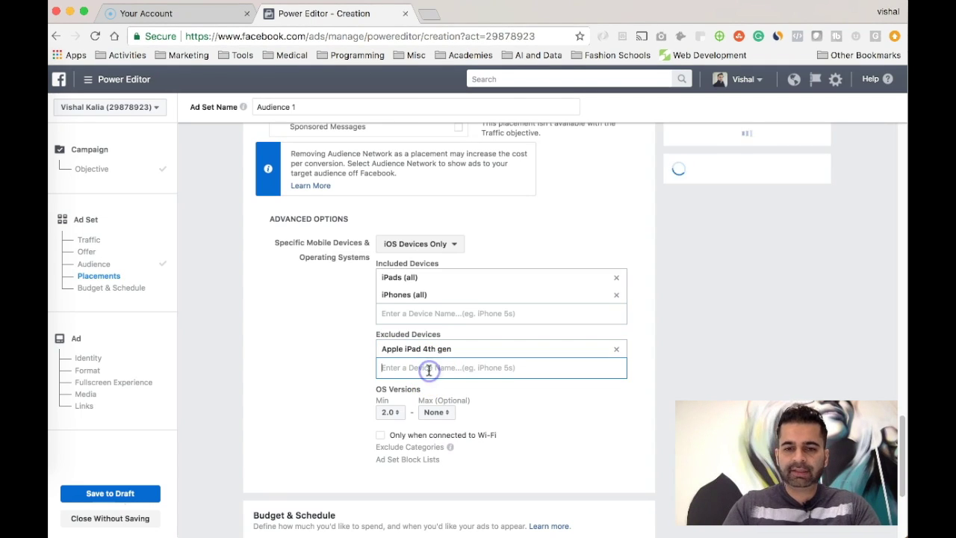
type("5")
left_click(432, 403)
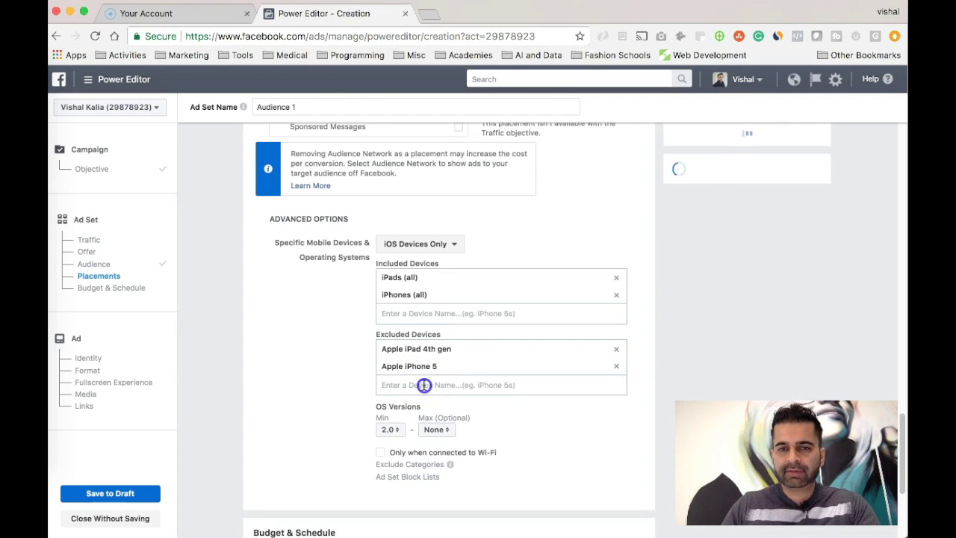
type("5")
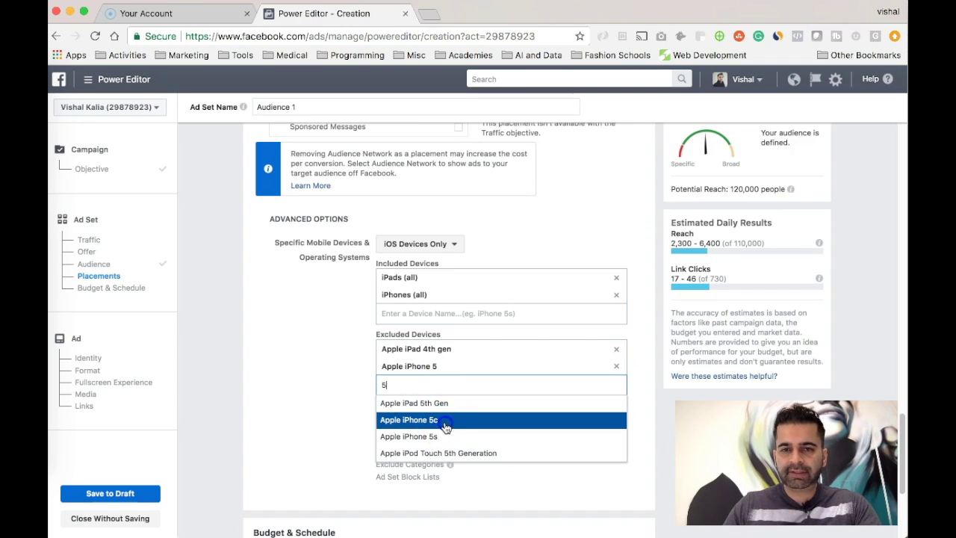
left_click(430, 420)
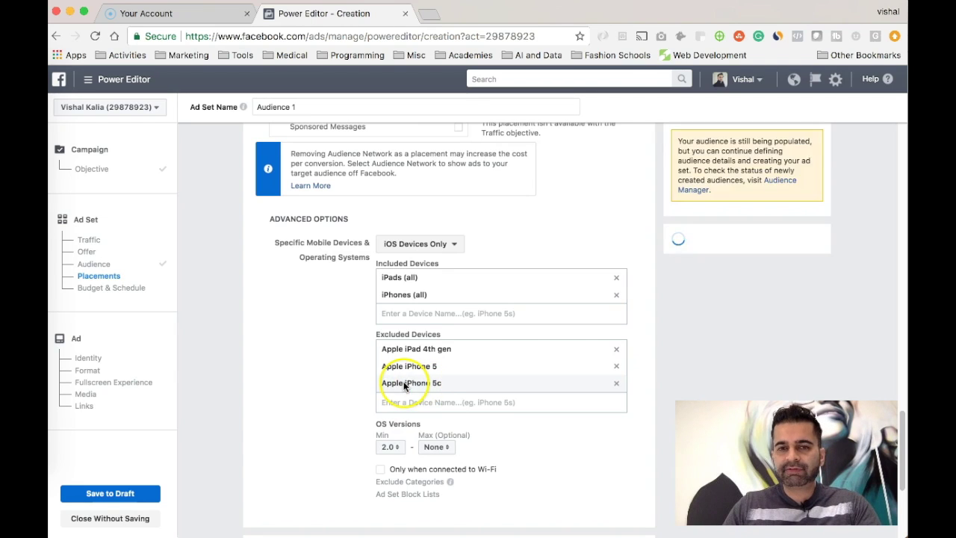
Search the included devices for "sam" and "pix", and clear the entry without adding a device
left_click(413, 314)
type("sam")
key("BackSpace")
key("BackSpace")
key("BackSpace")
type("pix")
key("BackSpace")
key("BackSpace")
key("BackSpace")
left_click(331, 308)
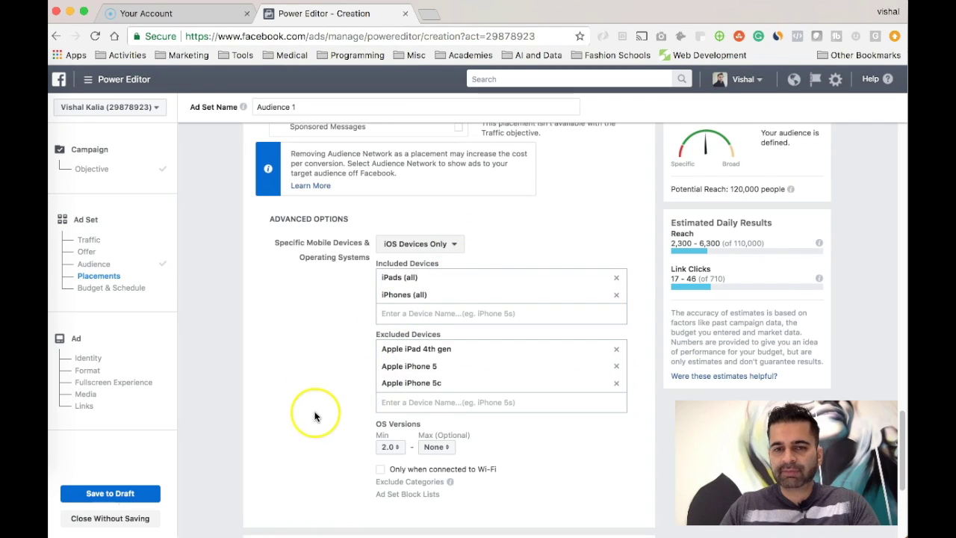
Set the minimum OS version for the targeted iOS devices to 9.0
scroll(314, 416, "down", 2)
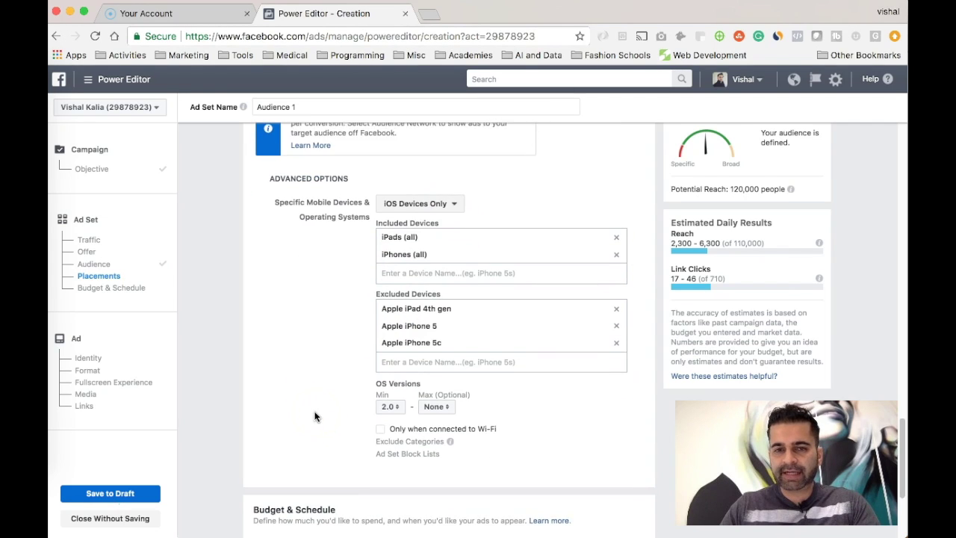
left_click(397, 404)
scroll(394, 448, "down", 5)
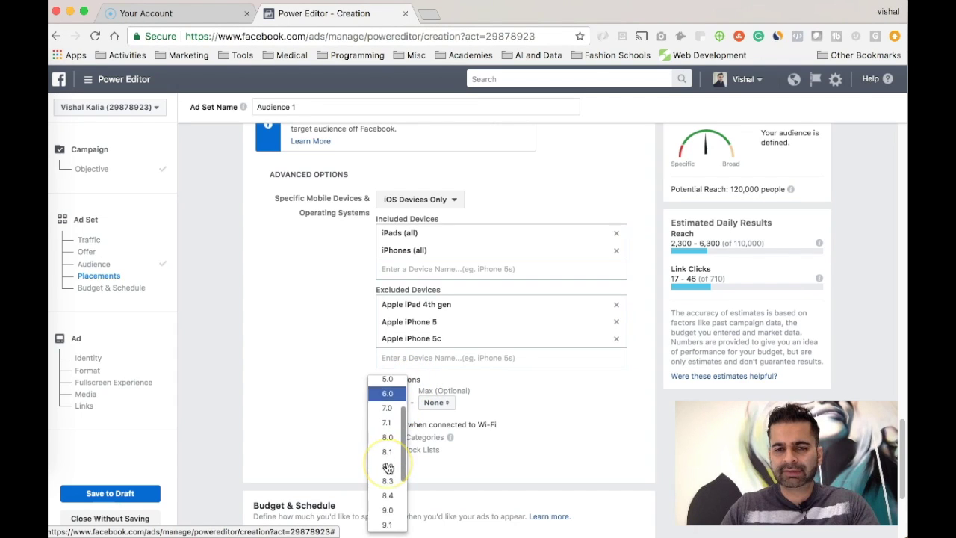
scroll(388, 467, "down", 2)
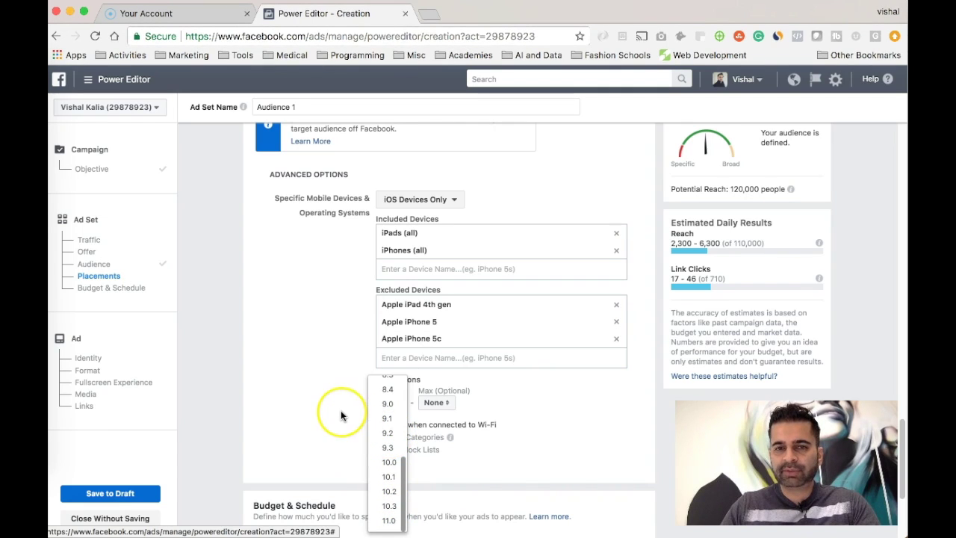
left_click(389, 405)
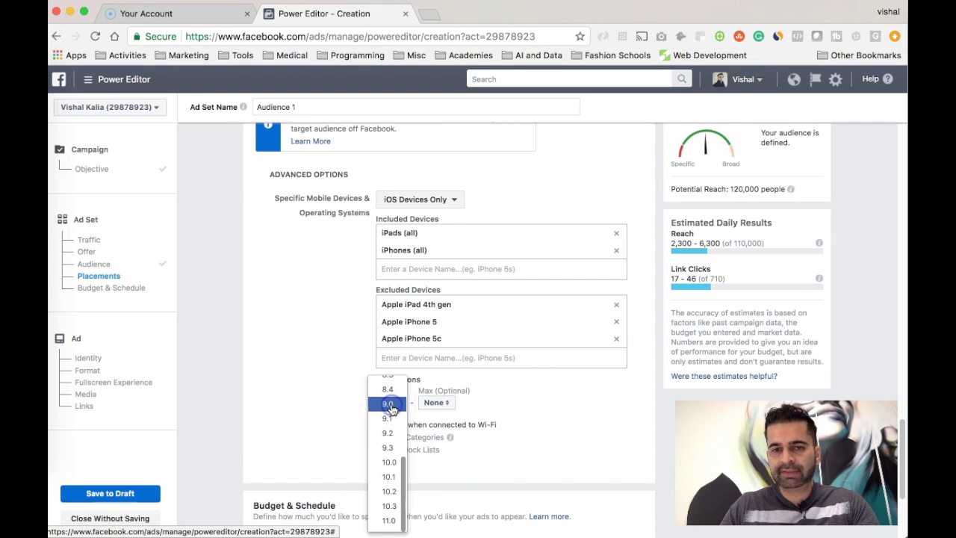
left_click(389, 405)
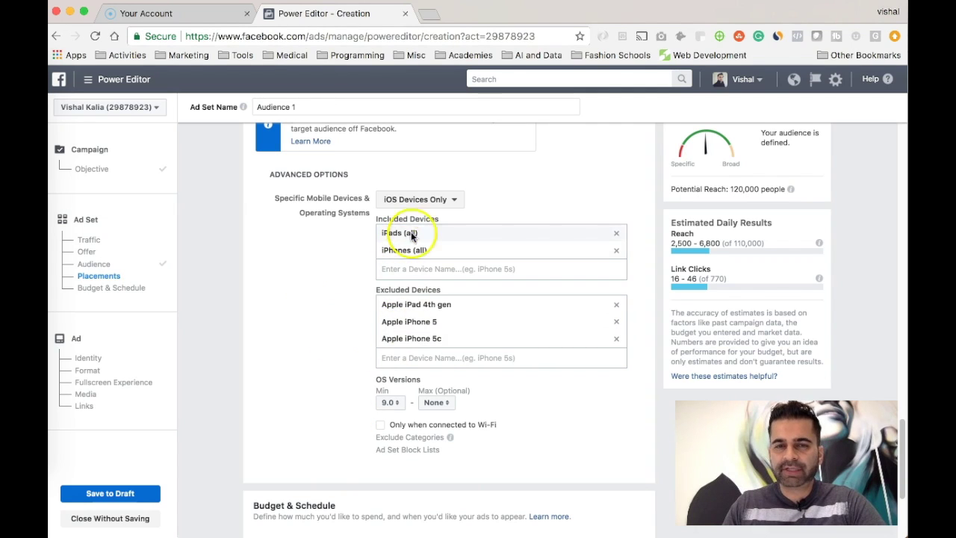
Set the targeted mobile devices back to All Mobile Devices and check the other device options without choosing one
left_click(426, 200)
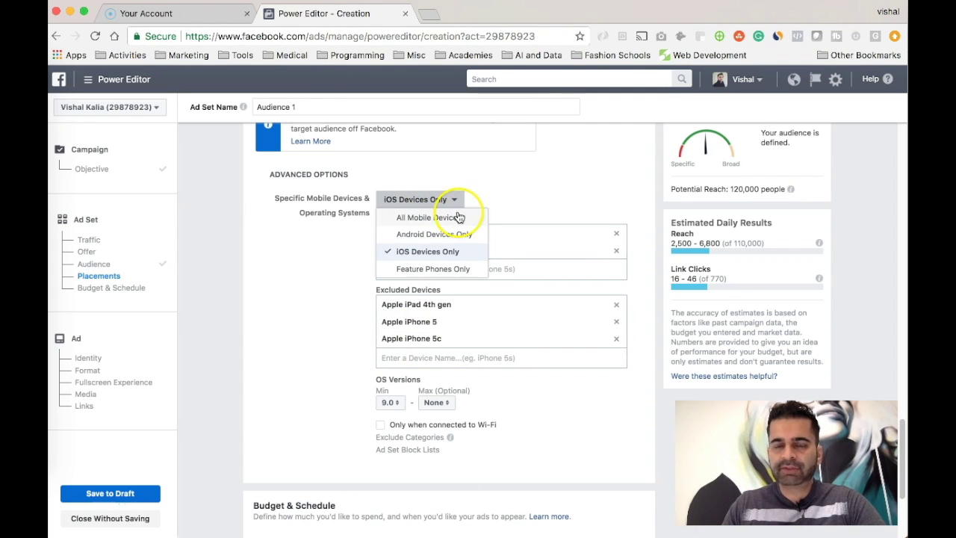
left_click(457, 218)
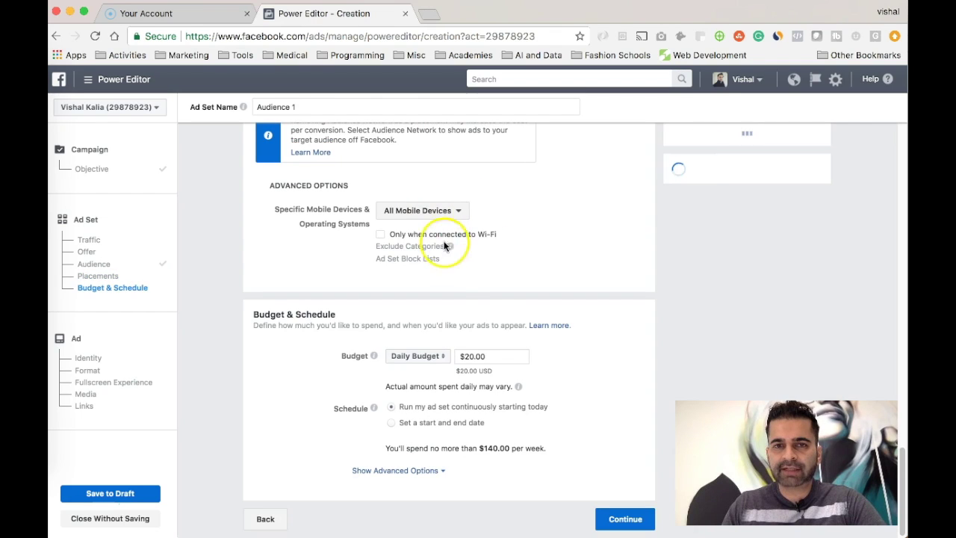
left_click(433, 215)
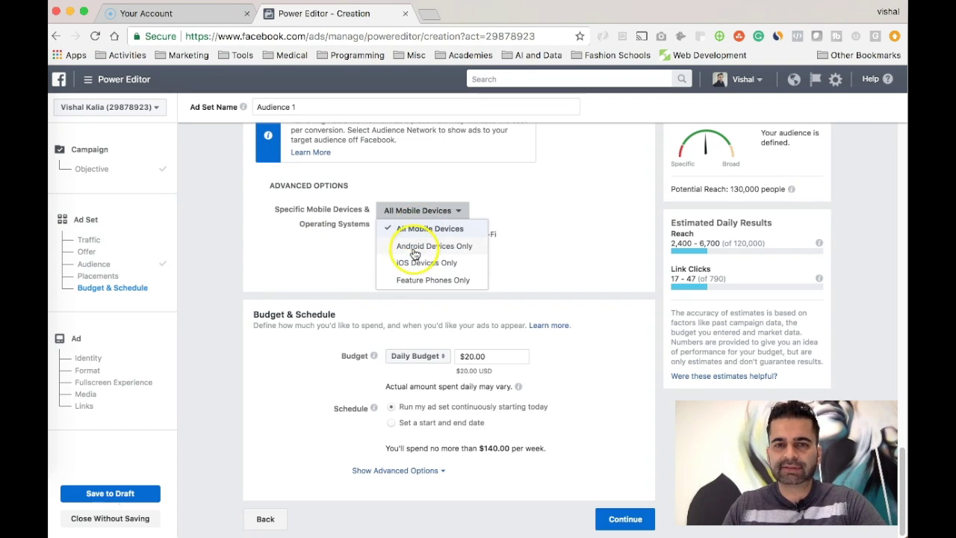
left_click(275, 265)
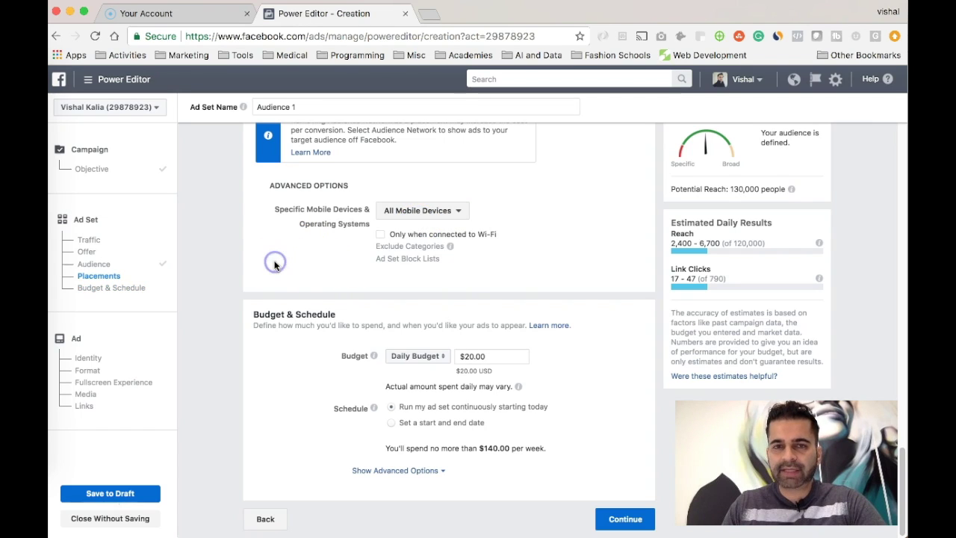
left_click(447, 211)
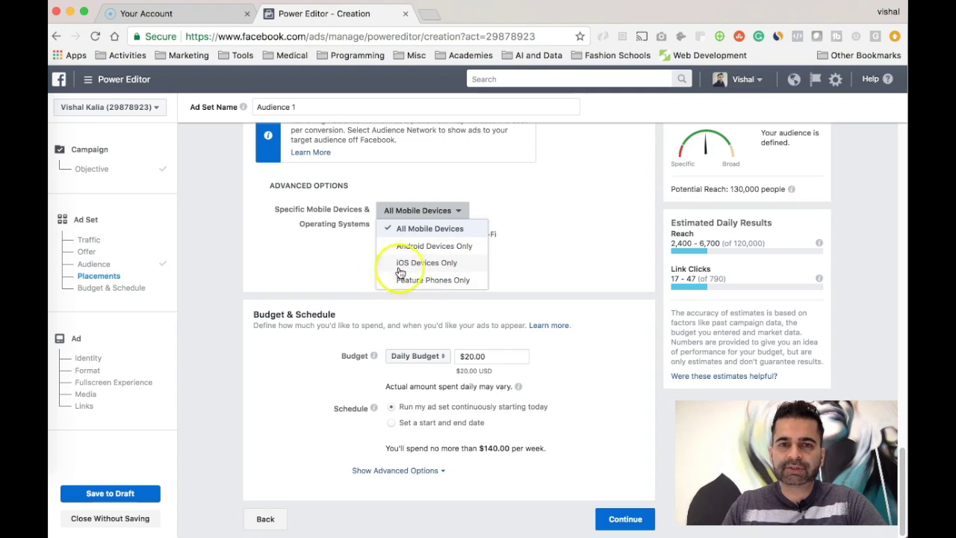
left_click(314, 263)
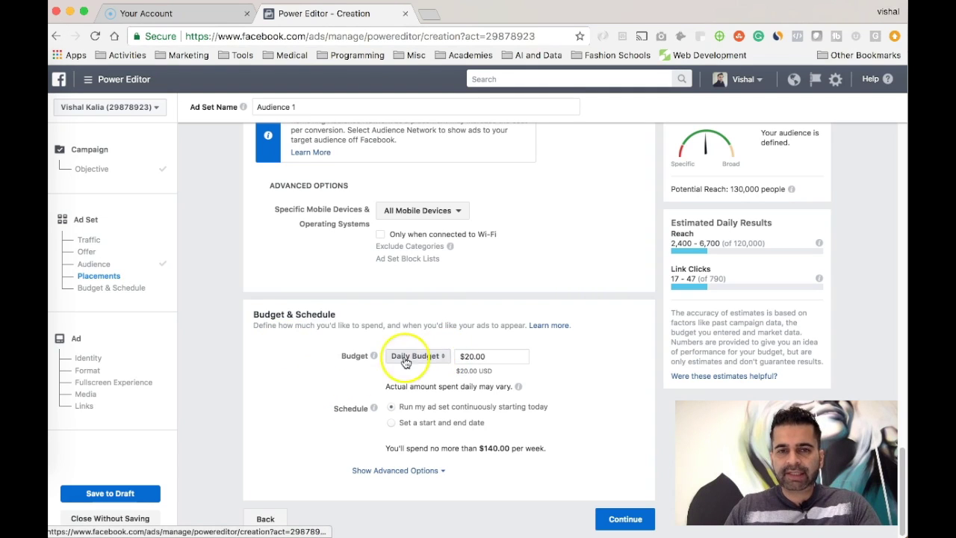
Switch the ad set's budget type to Lifetime Budget and set the amount to $300.00
mouse_move(375, 360)
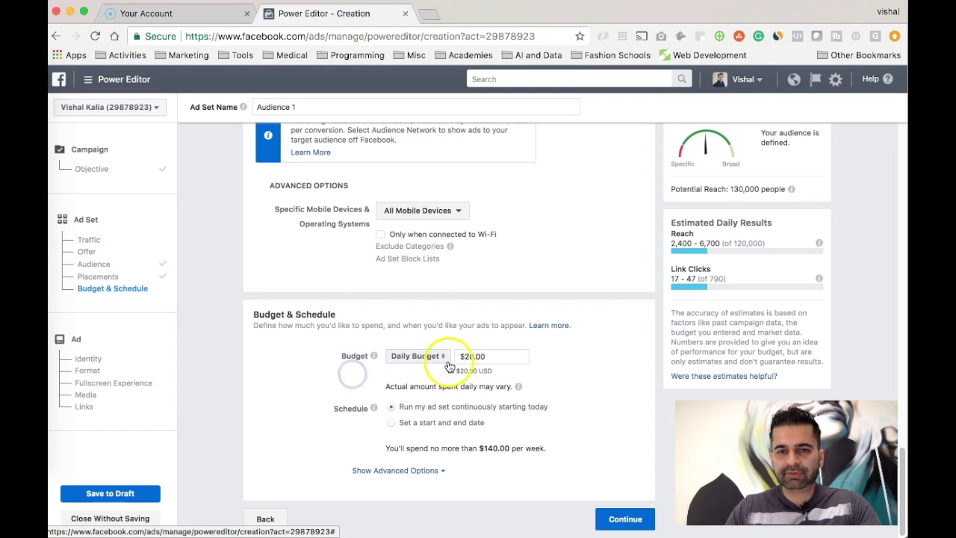
left_click(440, 357)
left_click(426, 372)
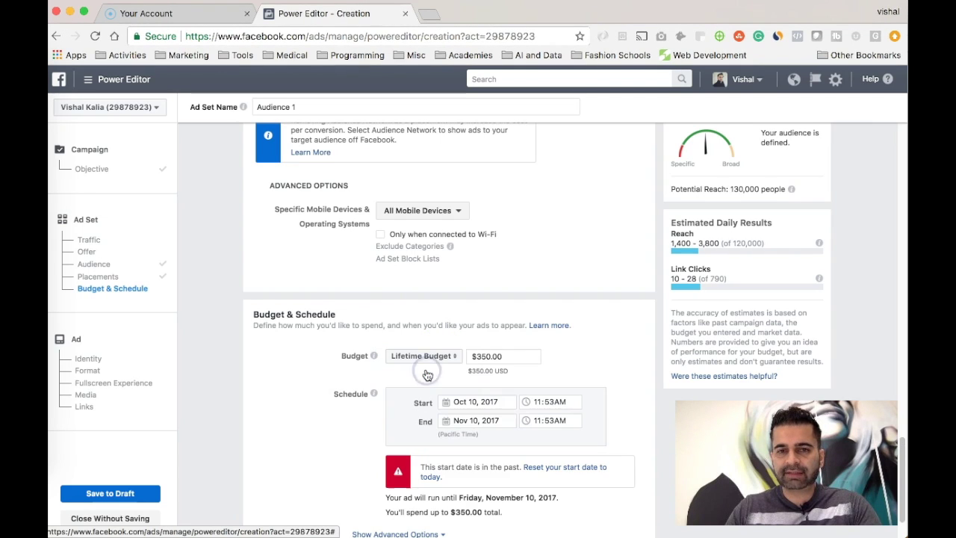
scroll(299, 388, "down", 1)
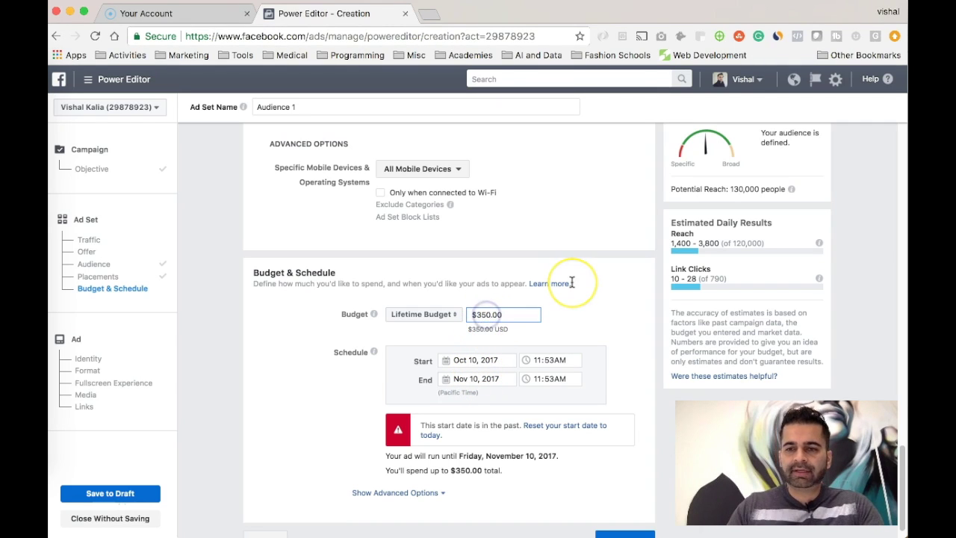
key("BackSpace")
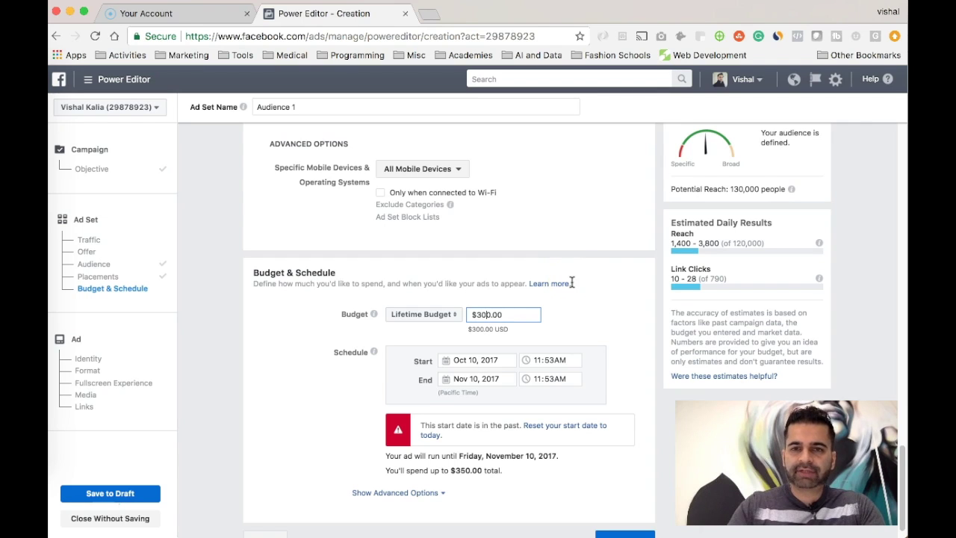
left_click(366, 367)
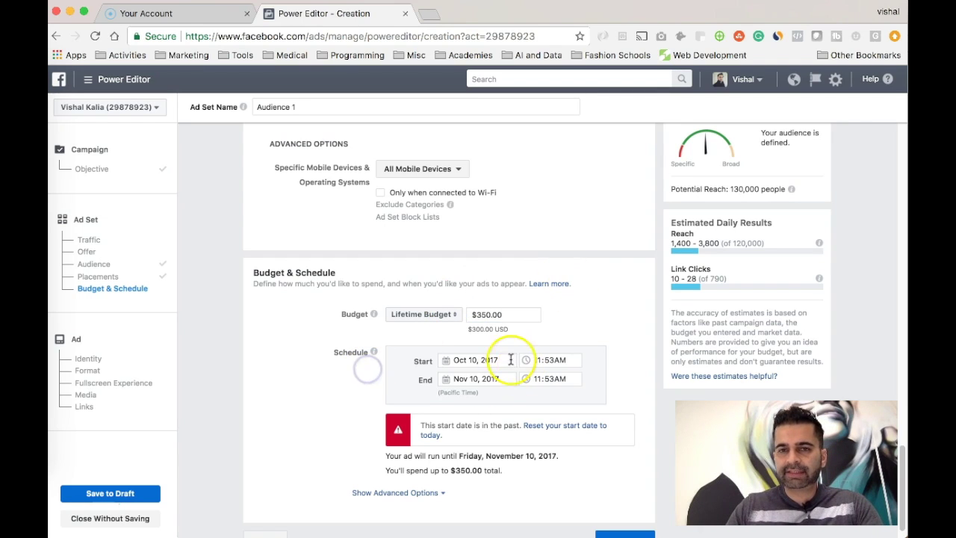
Raise the lifetime budget amount to $600.00
left_click(485, 315)
key("BackSpace")
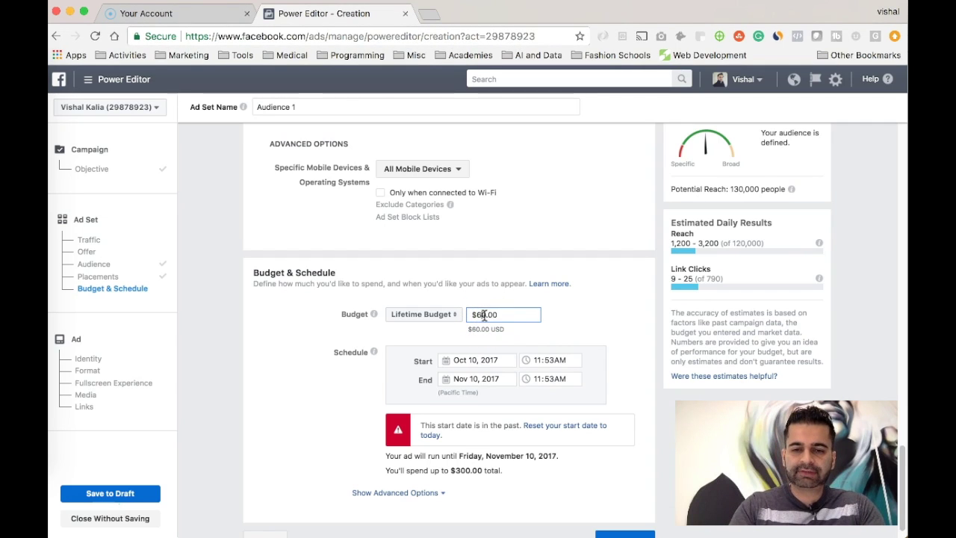
type("0")
left_click(339, 383)
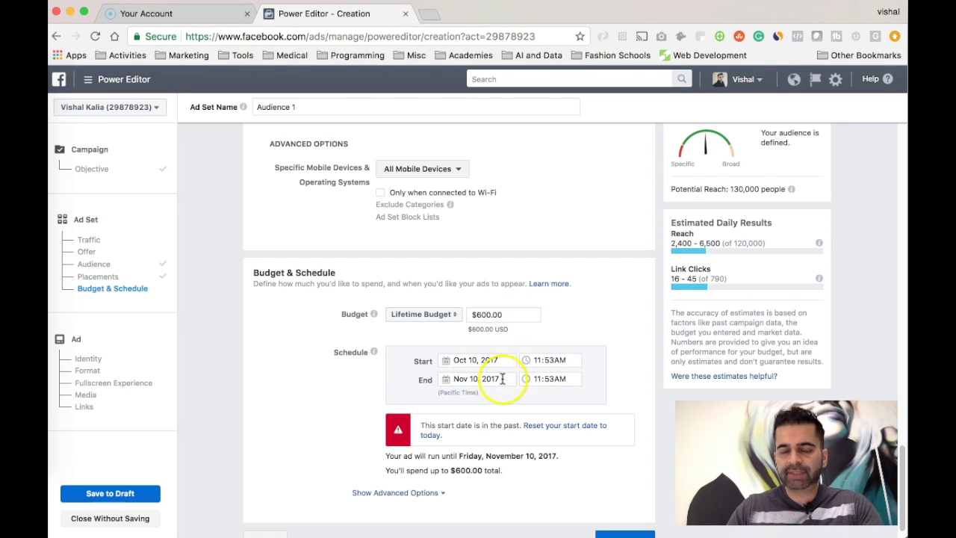
Switch the budget type back to Daily Budget and set the amount to $30.00
left_click(455, 317)
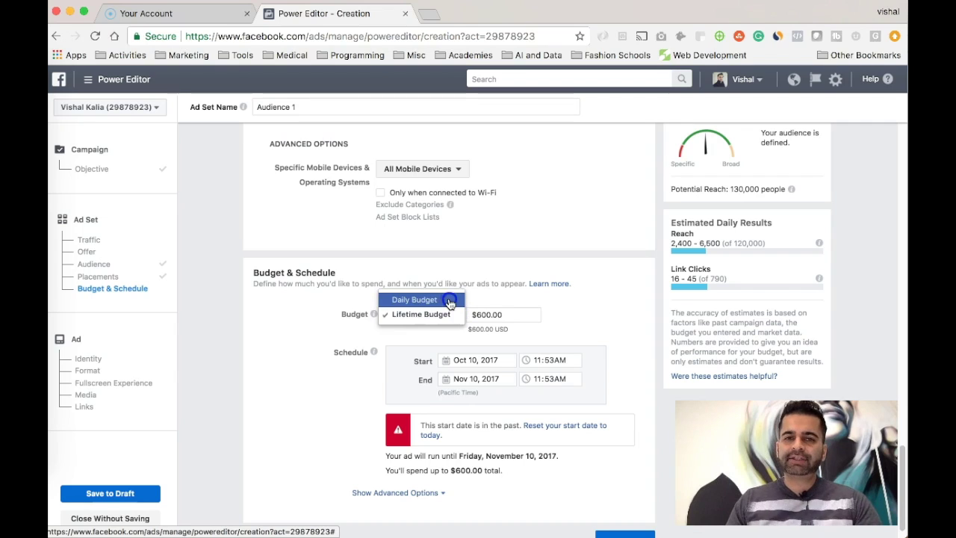
left_click(449, 301)
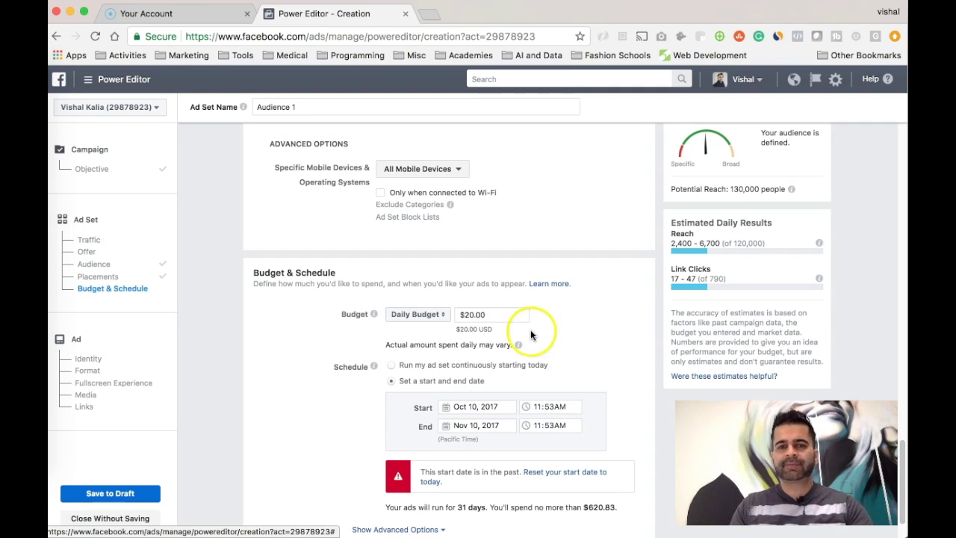
left_click(470, 315)
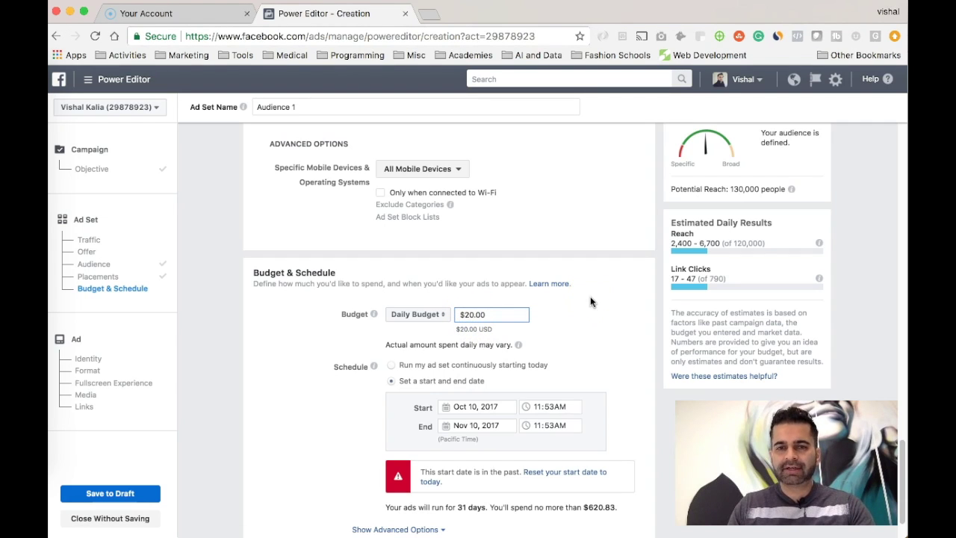
scroll(626, 321, "down", 1)
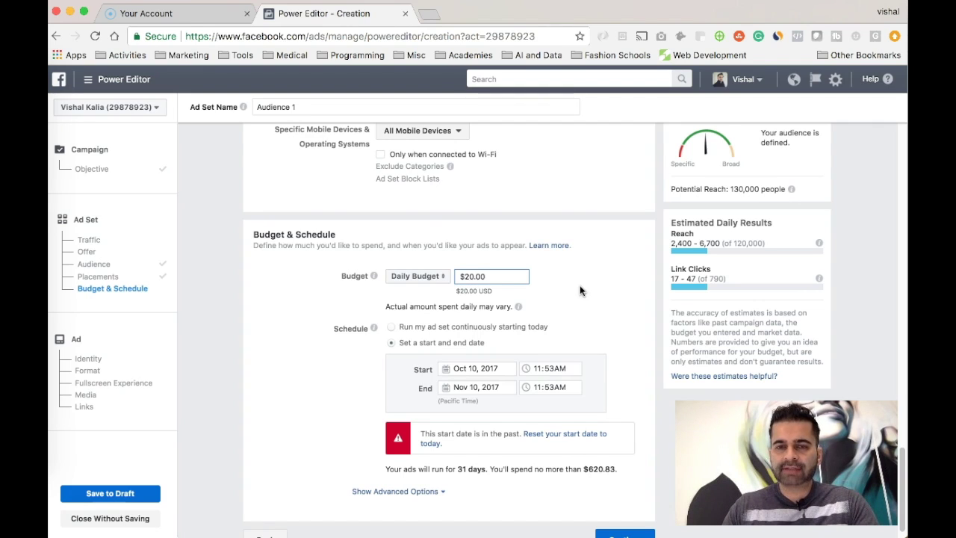
left_click(469, 275)
key("BackSpace")
type("3")
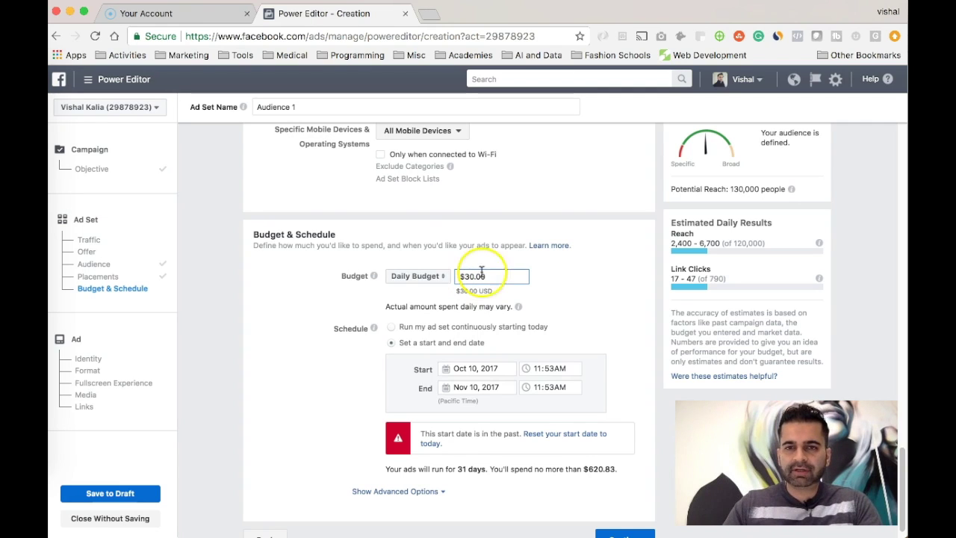
left_click(625, 290)
scroll(624, 292, "down", 1)
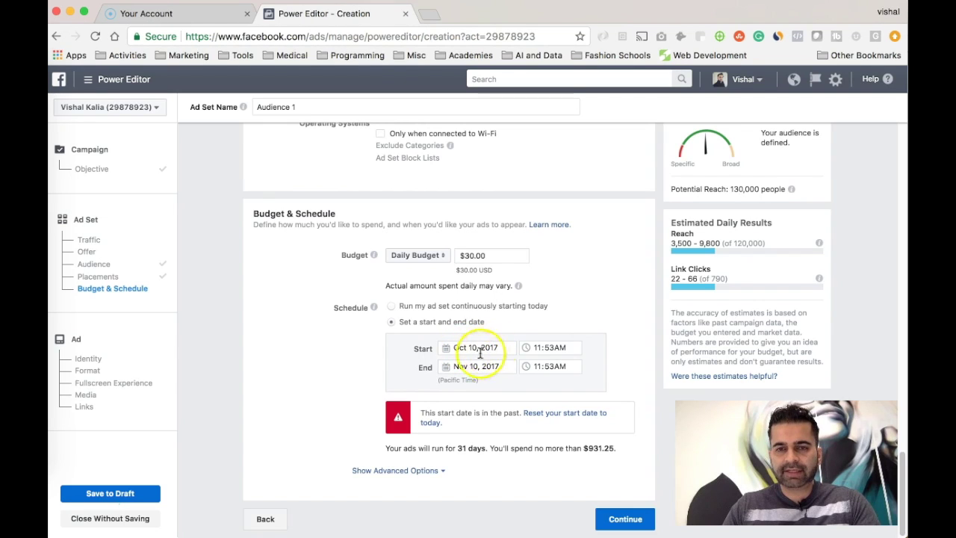
Set the start time of the ad set's schedule to 8:53PM
left_click(537, 350)
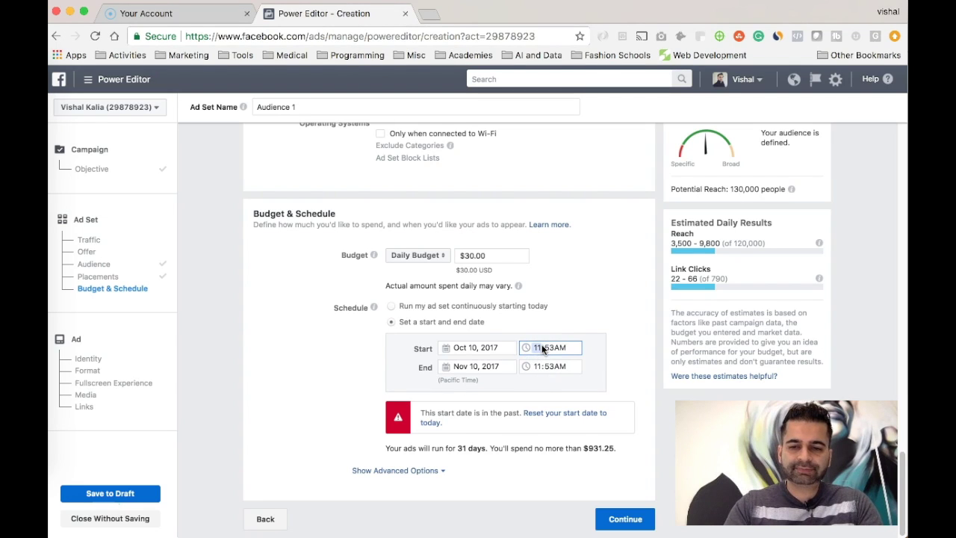
left_click(543, 348)
type("8")
left_click(540, 330)
type("p")
left_click(611, 327)
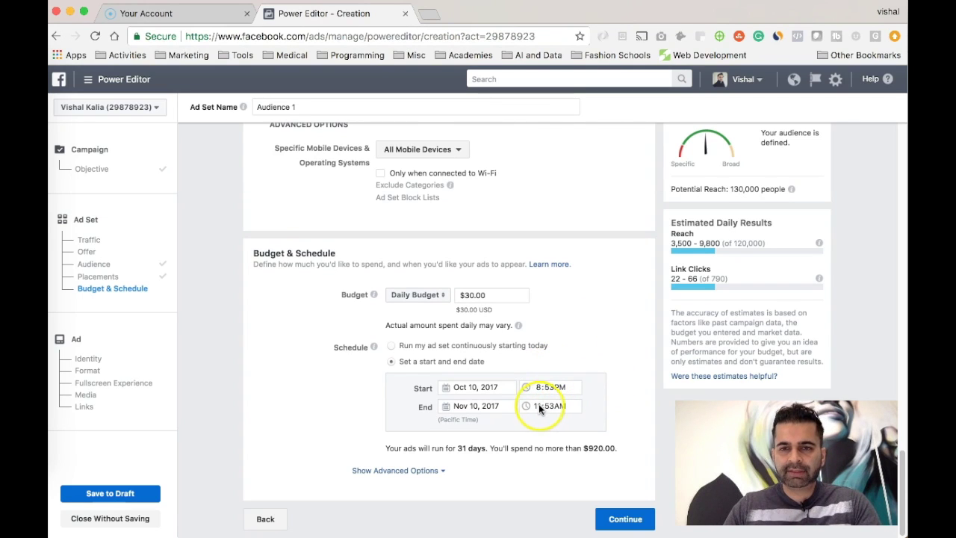
Set the end time of the ad set's schedule to 8:53PM
left_click(538, 407)
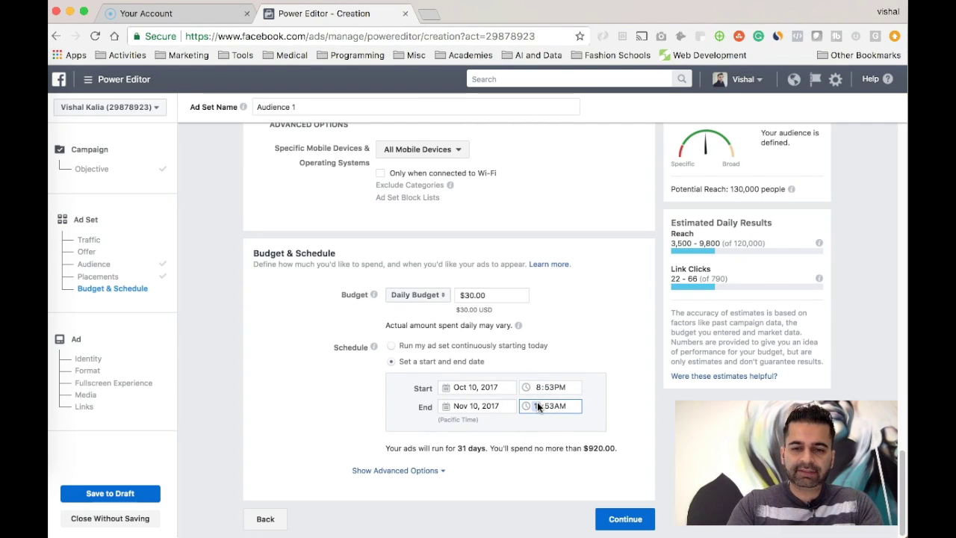
type("8")
left_click(552, 405)
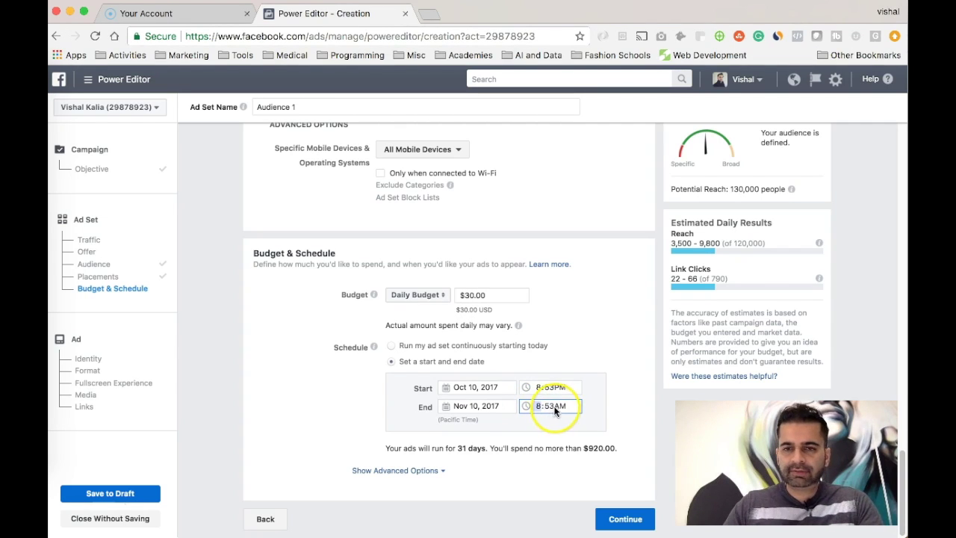
left_click(563, 407)
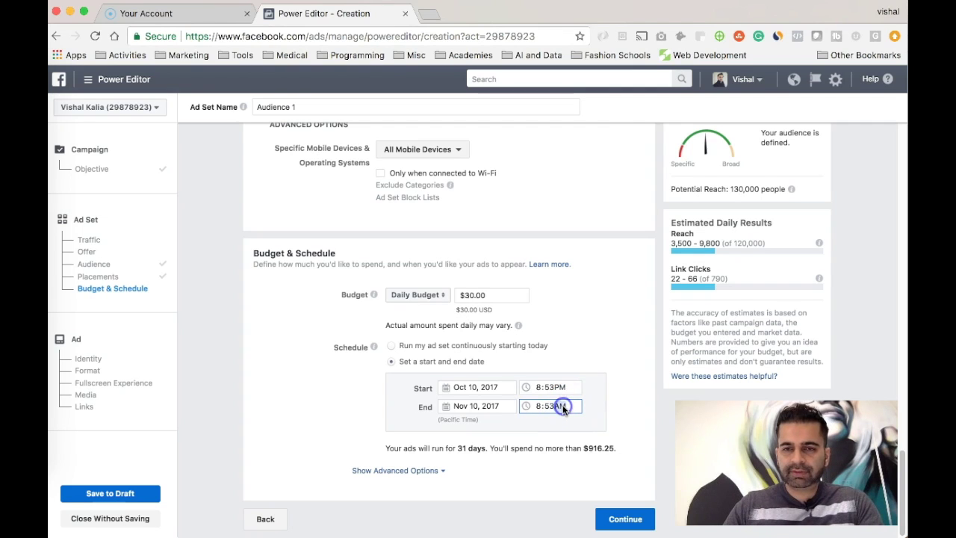
type("p")
left_click(630, 394)
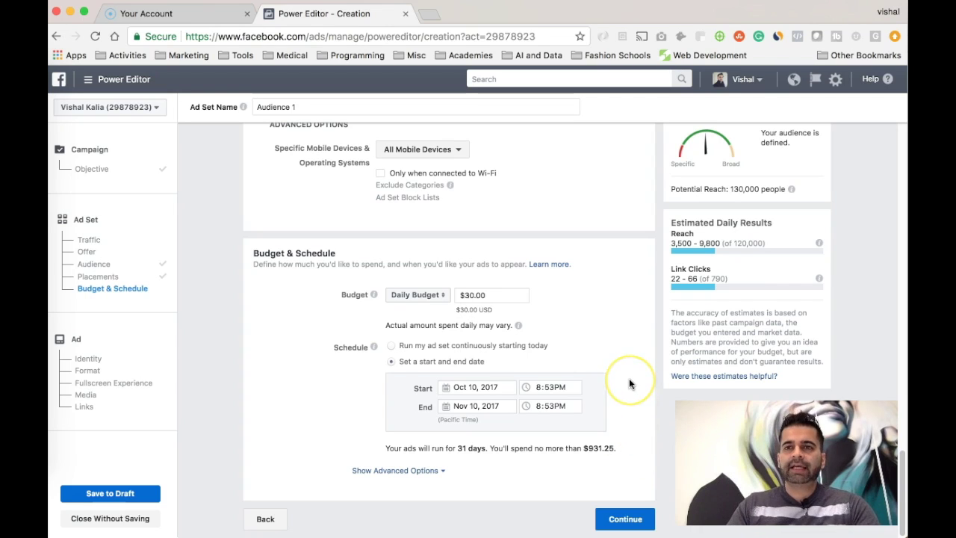
Show the advanced budget options, dismiss the landing page views suggestion and choose Link Clicks as the ad delivery optimization
left_click(441, 471)
scroll(305, 444, "down", 5)
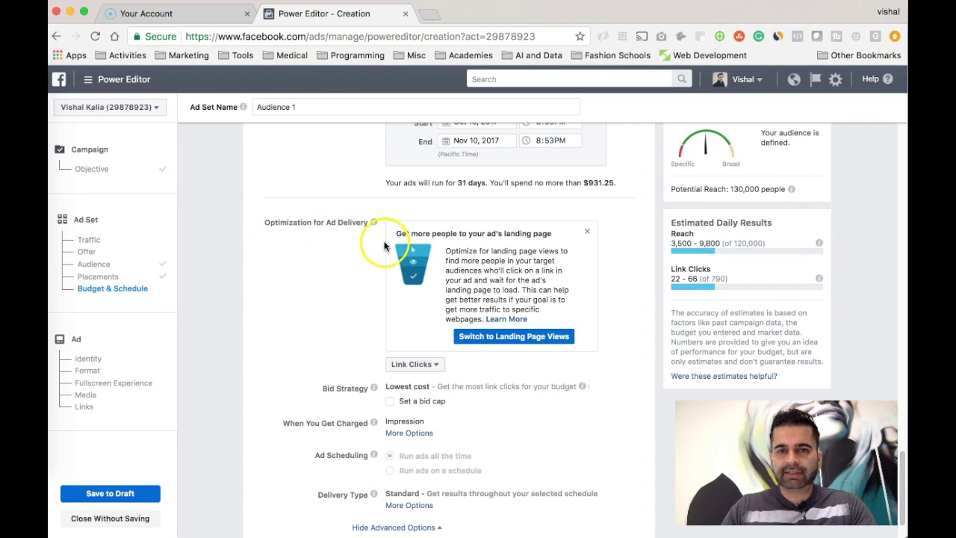
left_click(587, 233)
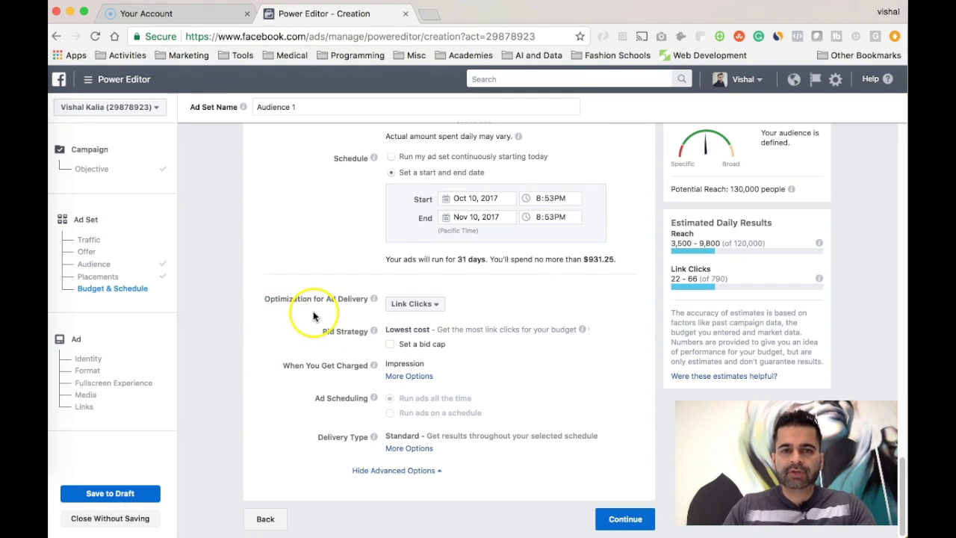
left_click(432, 309)
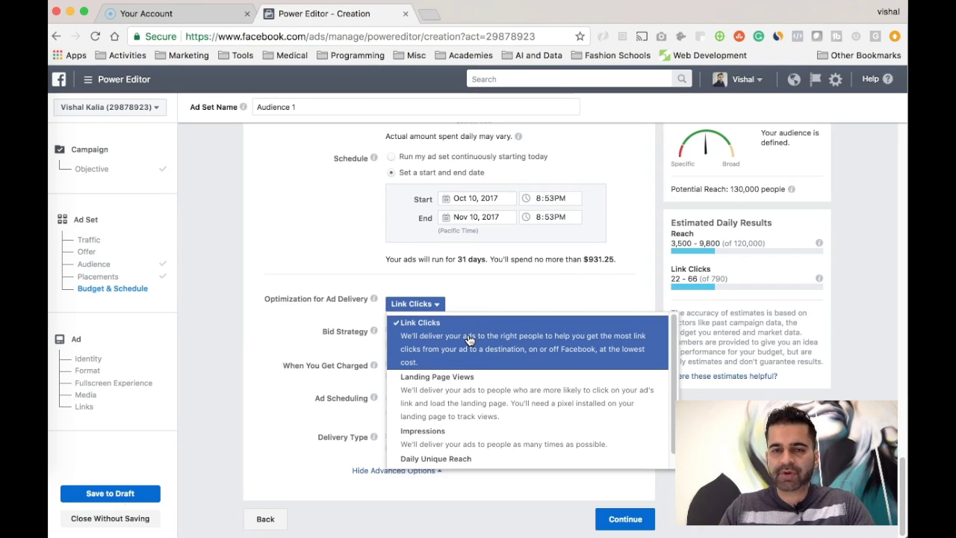
left_click(445, 336)
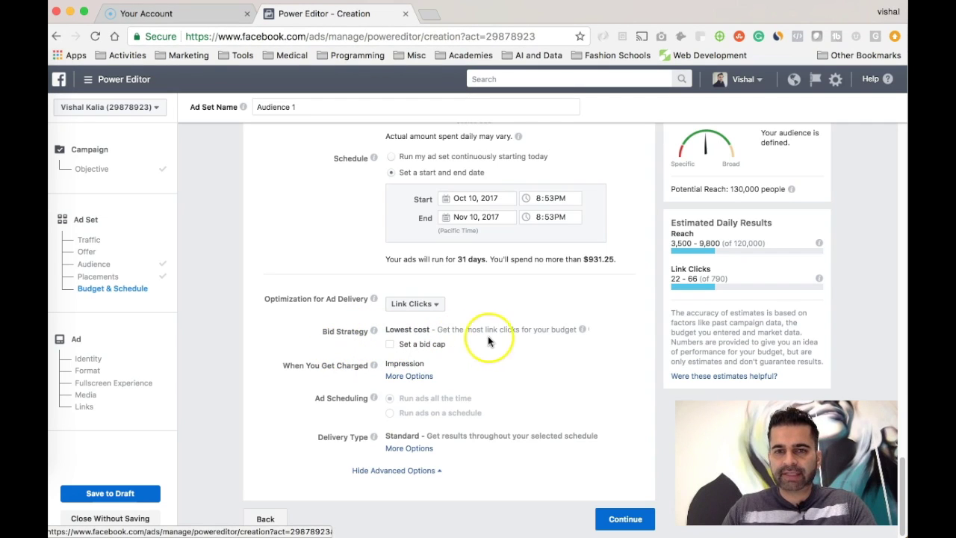
Enable a bid cap in the bid strategy and set it to $0.50 per link click
left_click(390, 344)
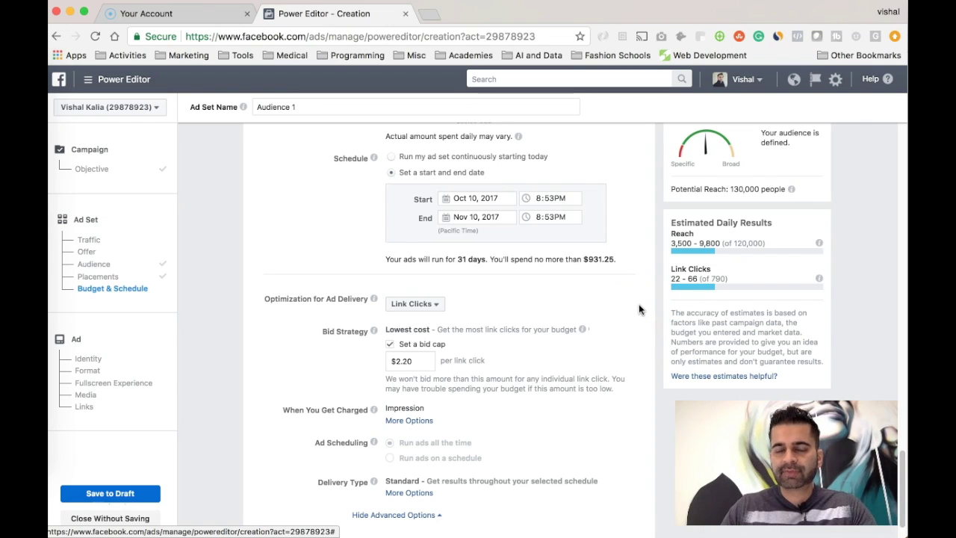
left_click(420, 361)
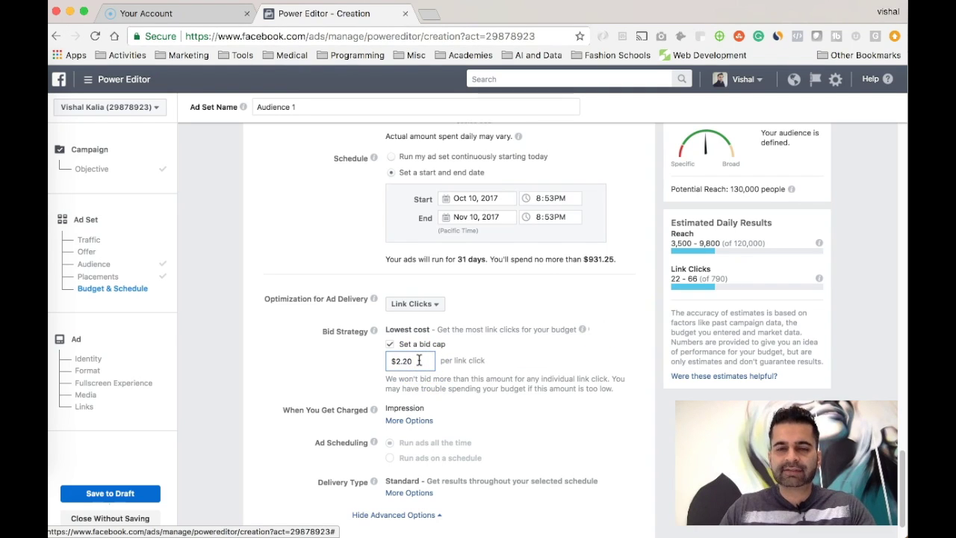
left_click_drag(420, 361, 402, 362)
key("BackSpace")
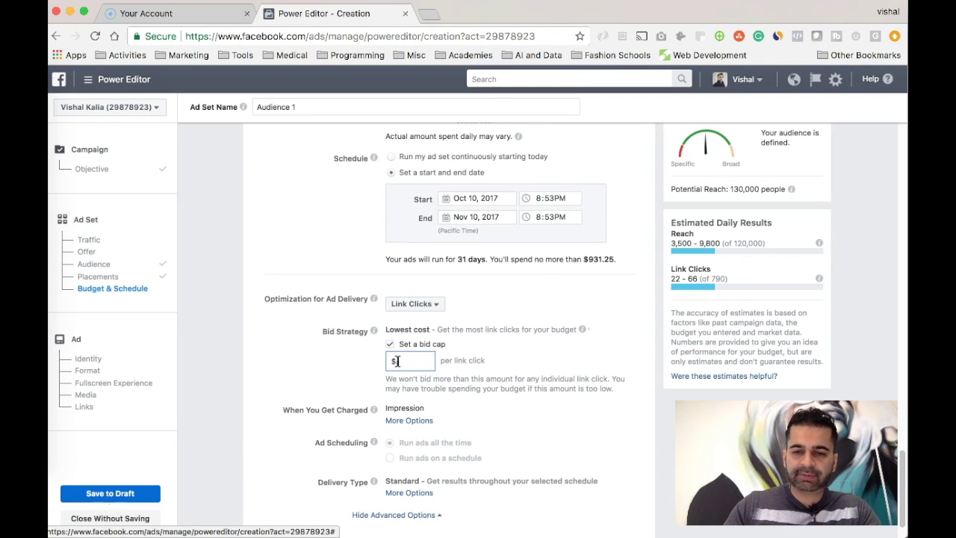
type(".50")
left_click(626, 357)
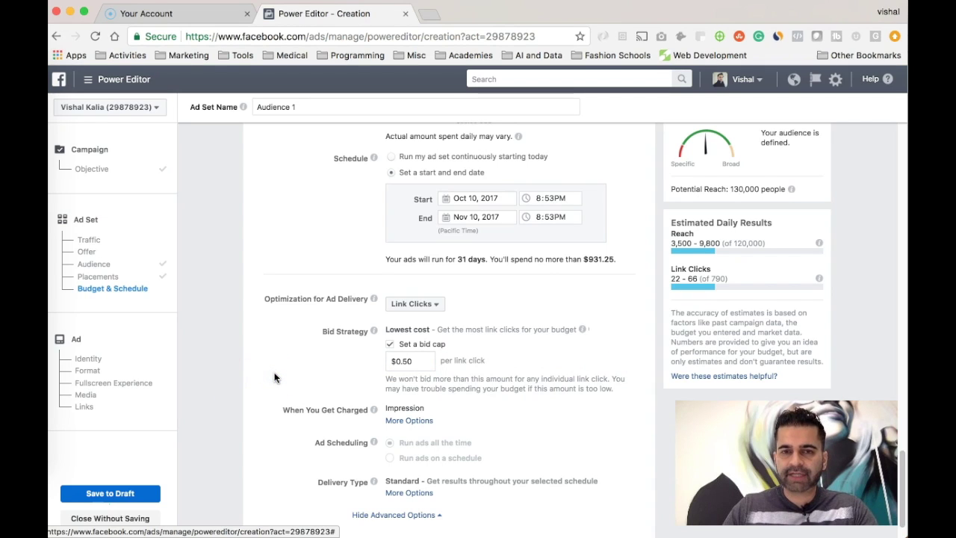
left_click(319, 381)
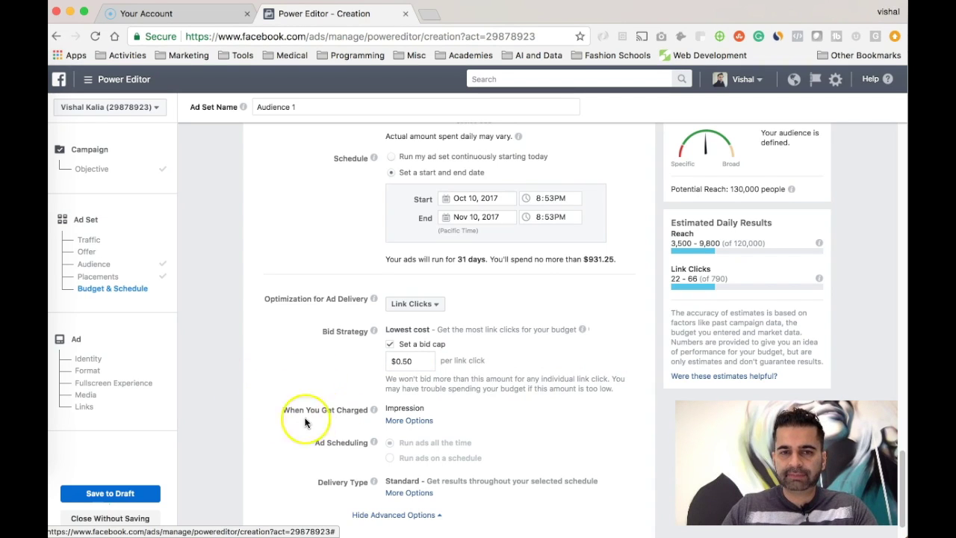
Expand the charging options and choose to be charged per Link Click (CPC)
scroll(248, 404, "down", 1)
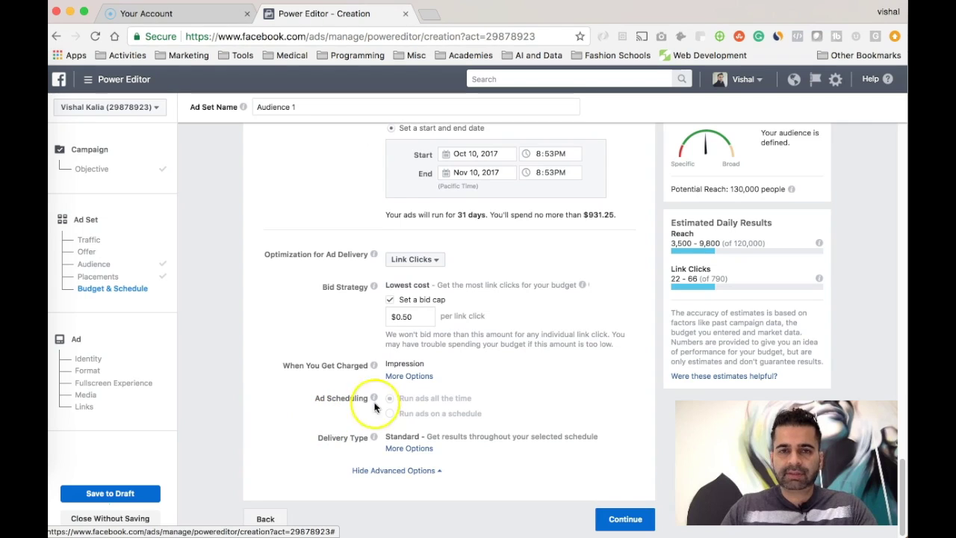
mouse_move(372, 397)
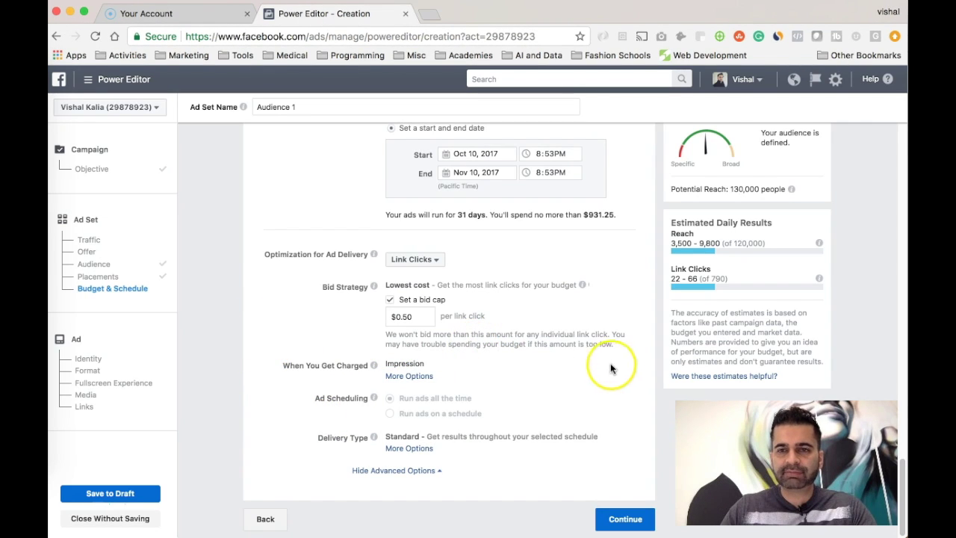
left_click(411, 376)
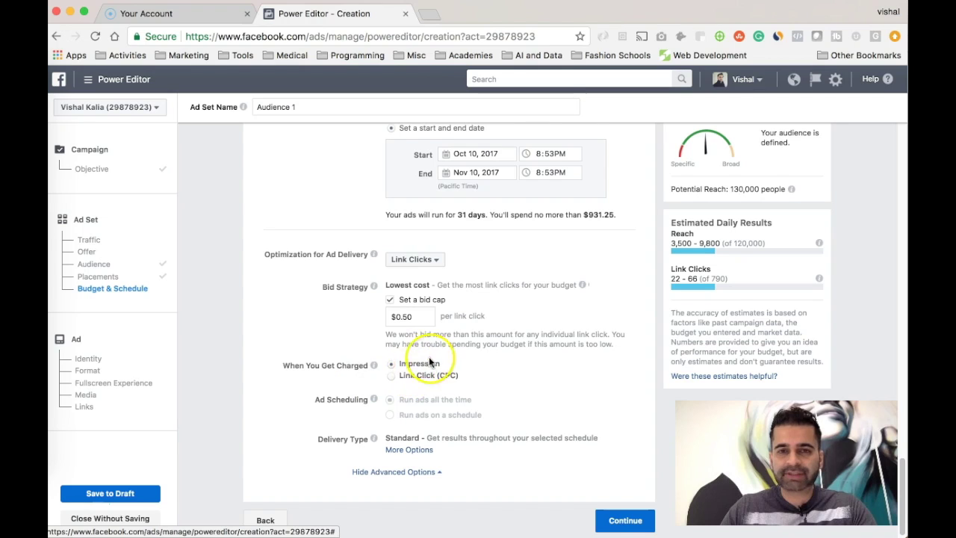
left_click(392, 377)
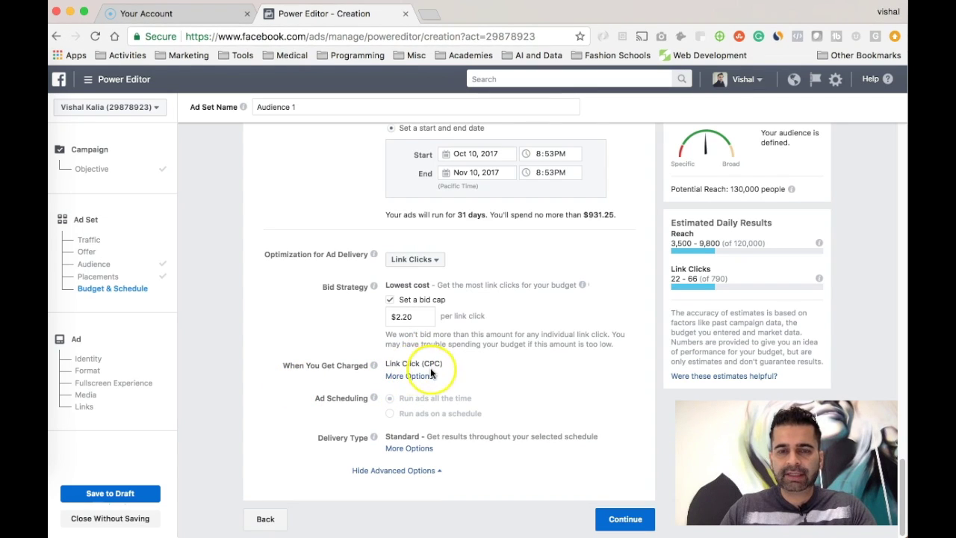
Re-enter the bid cap as $0.50 per link click for CPC charging
left_click(418, 316)
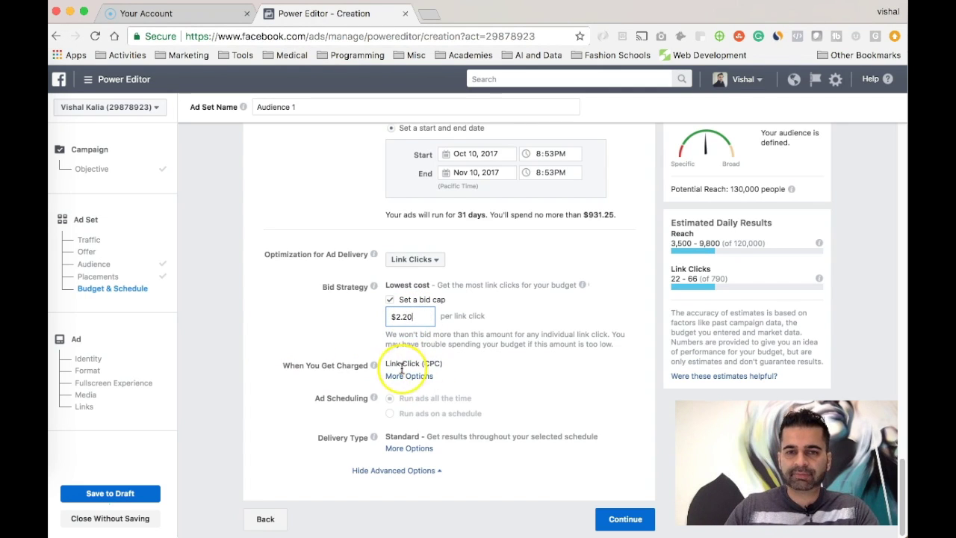
key("BackSpace")
key("BackSpace")
key("BackSpace")
key("BackSpace")
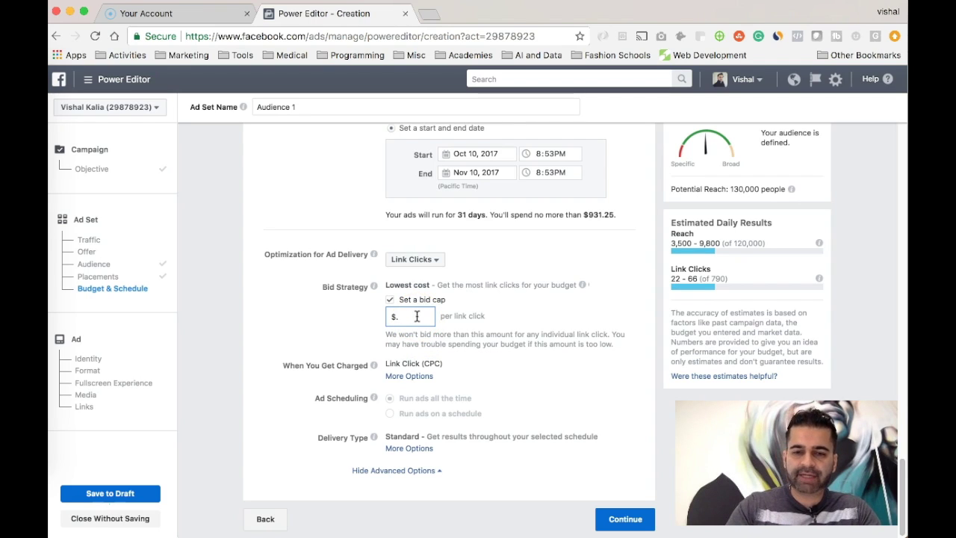
type(".5")
left_click(304, 315)
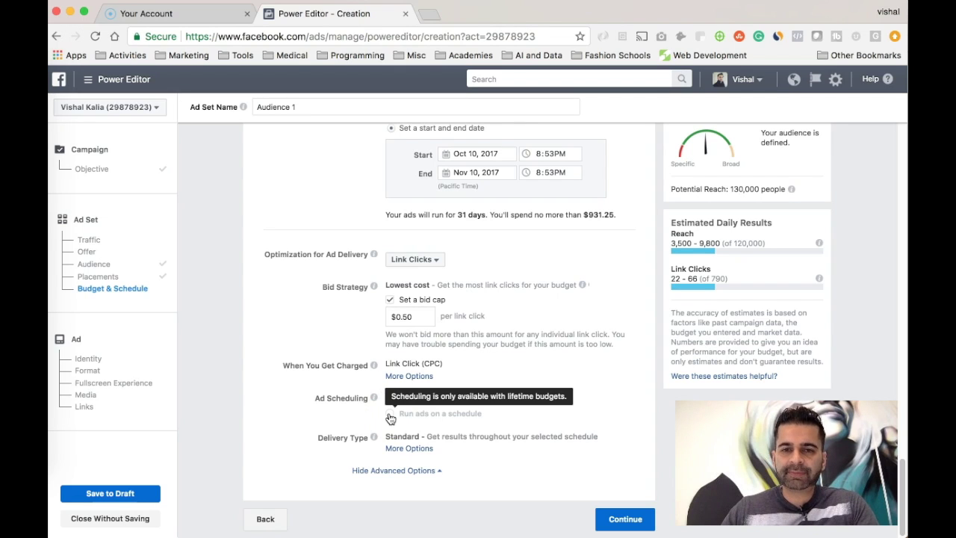
Try to switch the ad scheduling to running ads on a schedule, checking the explanation of ad scheduling
left_click(390, 417)
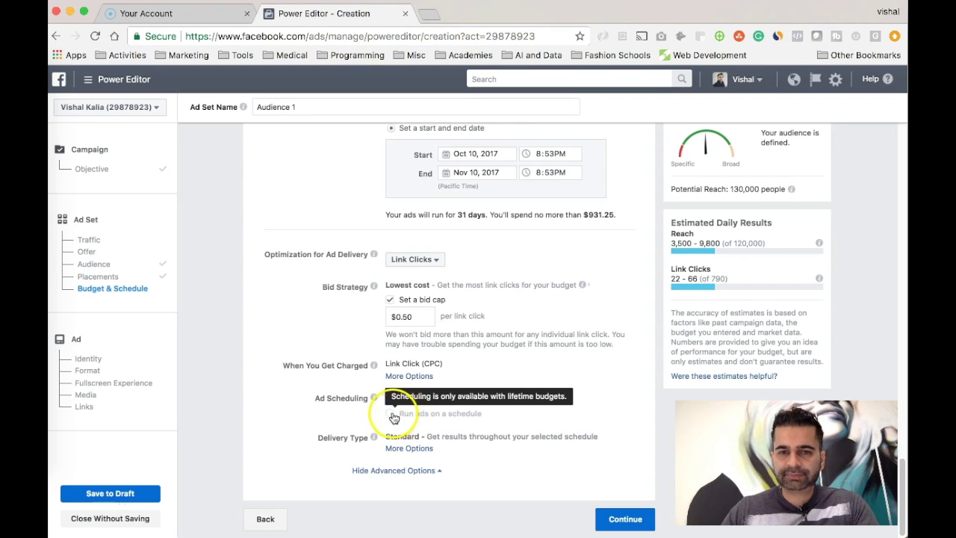
left_click(390, 416)
left_click(256, 417)
left_click(392, 417)
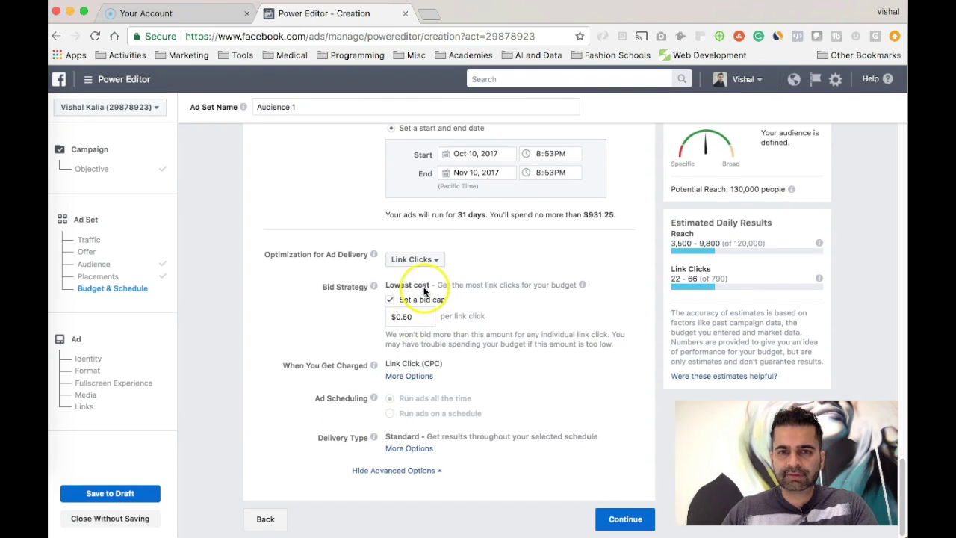
mouse_move(376, 397)
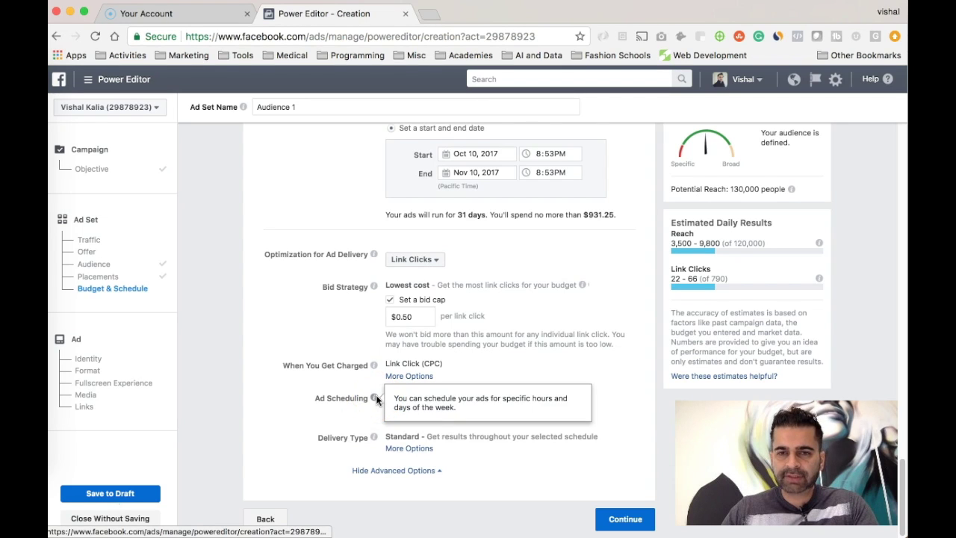
left_click(354, 415)
left_click(393, 416)
left_click(424, 320)
left_click(493, 391)
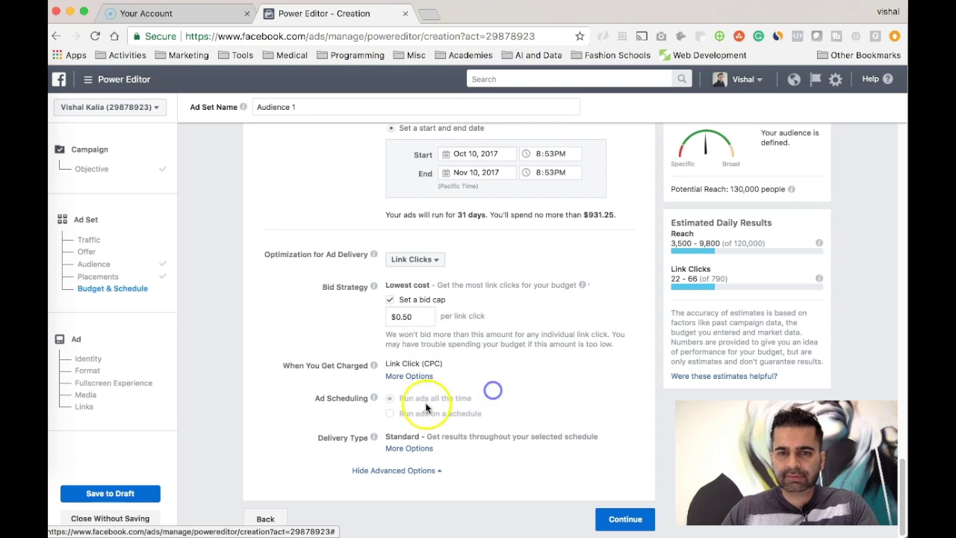
left_click(393, 414)
left_click(396, 415)
left_click(393, 414)
left_click(392, 412)
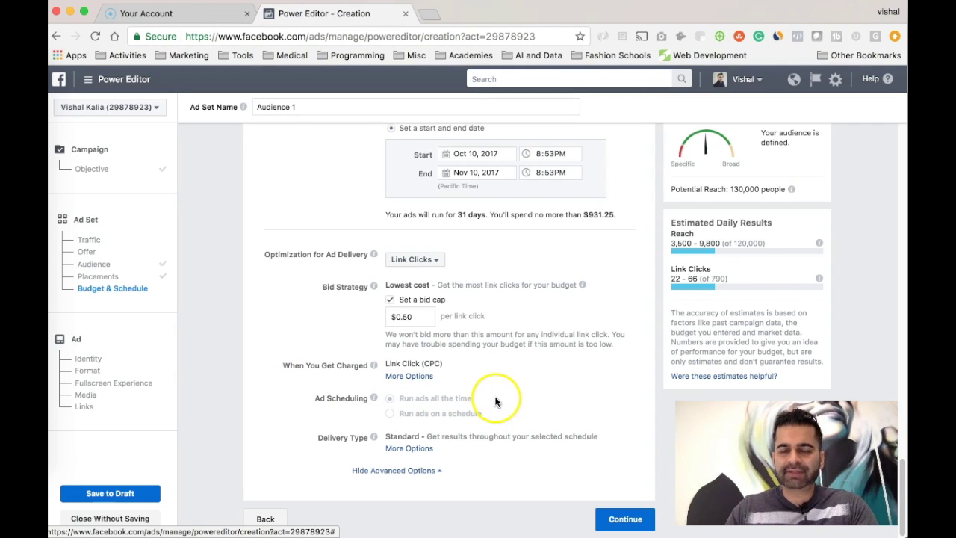
Expand the delivery type options, try Accelerated delivery and set it back to Standard
left_click(426, 451)
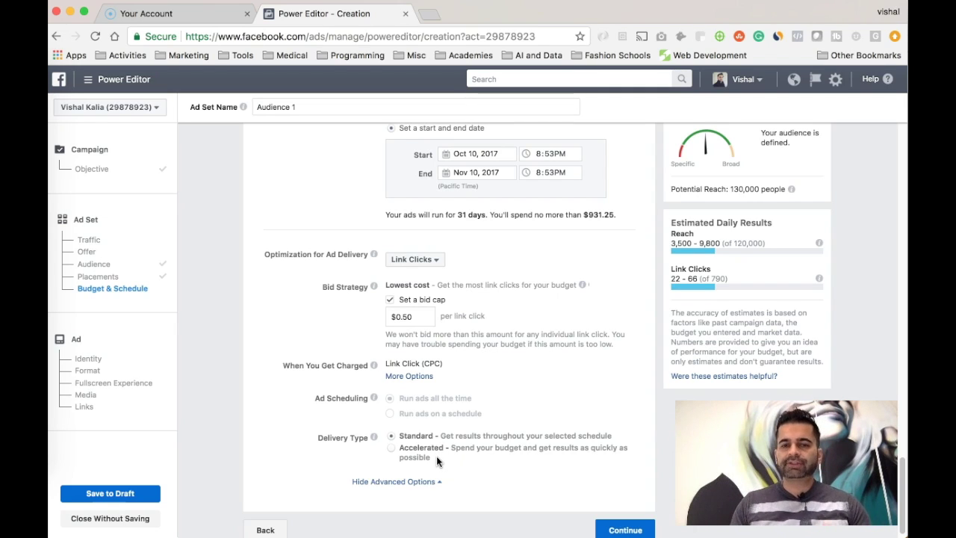
left_click(391, 448)
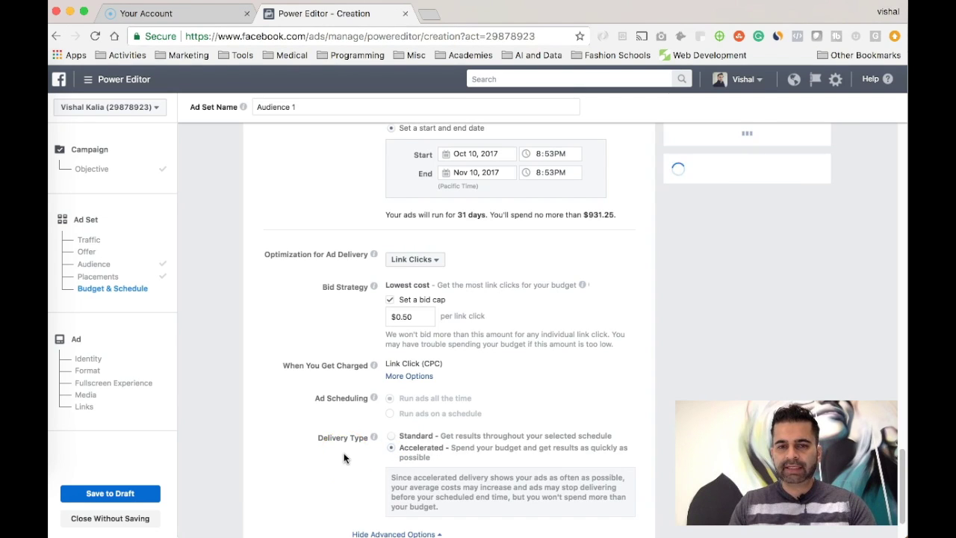
scroll(343, 454, "down", 2)
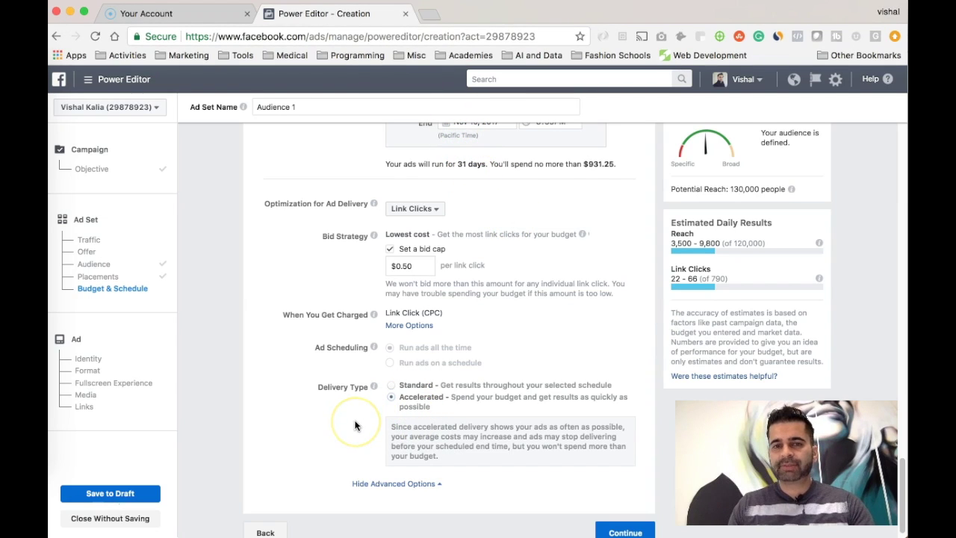
left_click(391, 385)
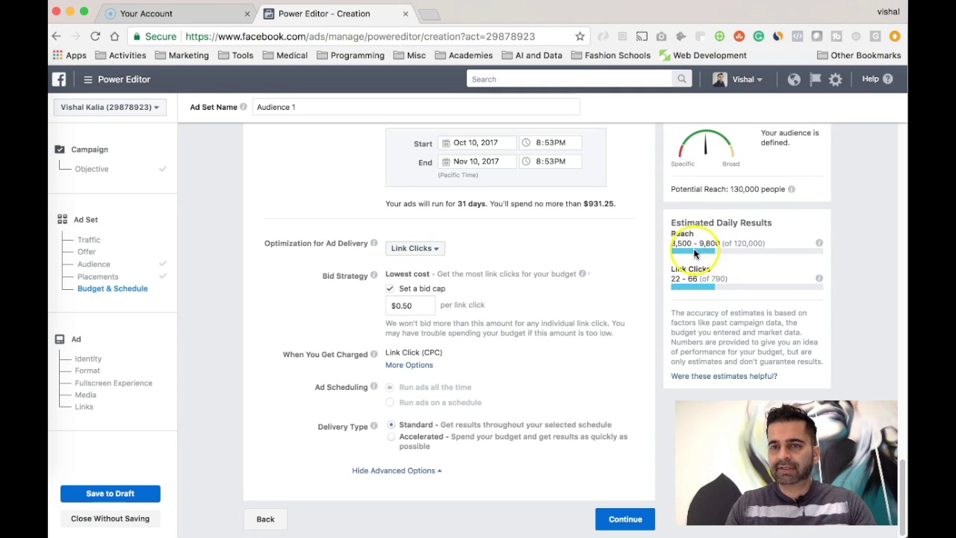
Rename the ad set from its generic name to "US CA BG Women 25 - 50", matching its targeted countries, gender and age range
scroll(883, 277, "up", 10)
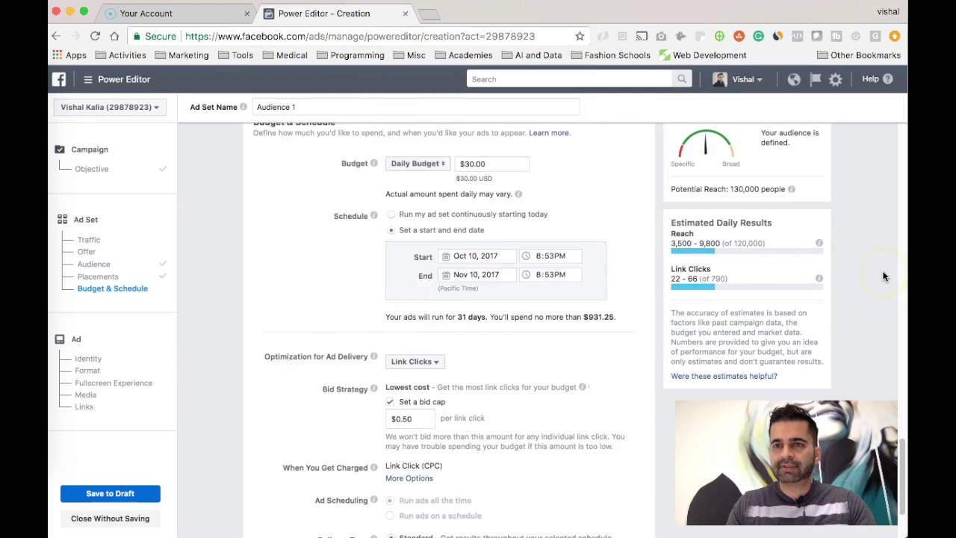
scroll(883, 276, "up", 8)
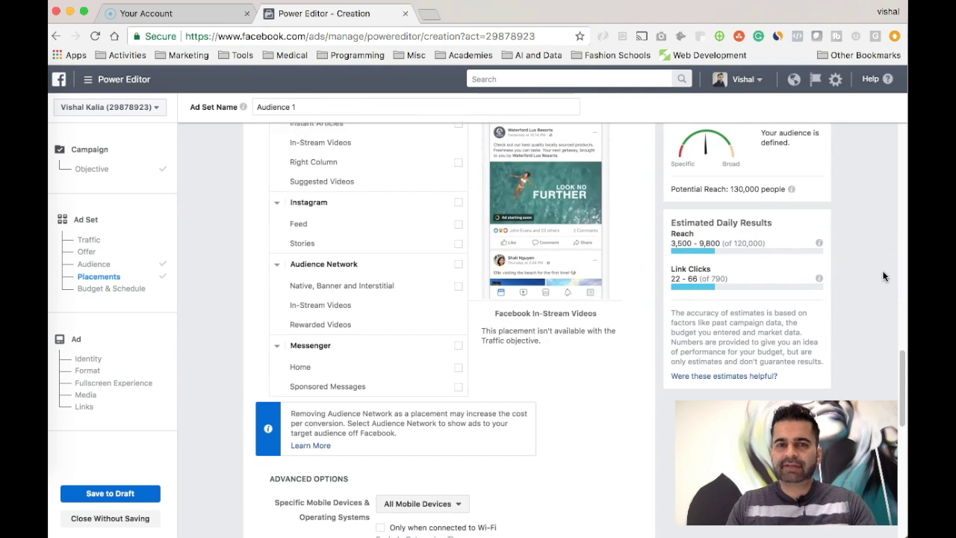
scroll(883, 276, "up", 5)
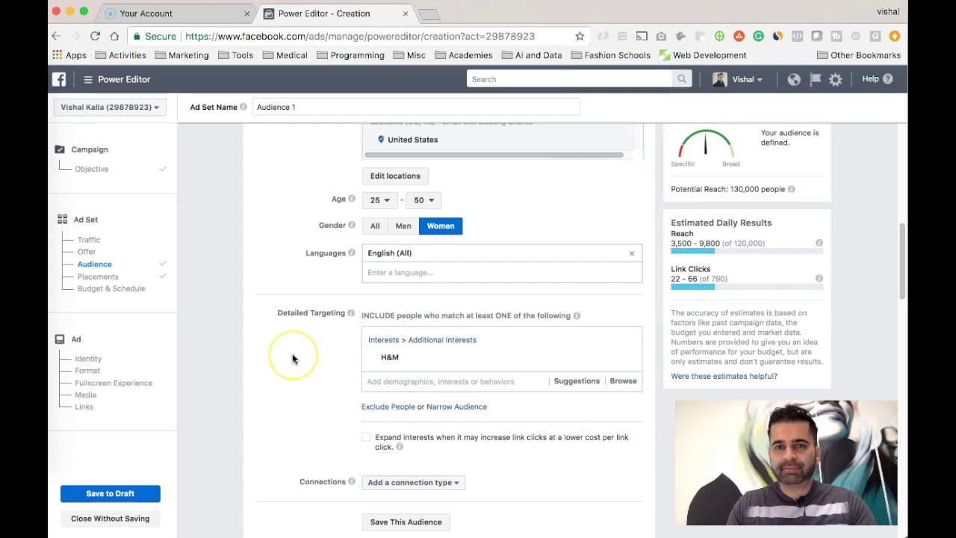
scroll(292, 354, "up", 3)
scroll(366, 160, "up", 12)
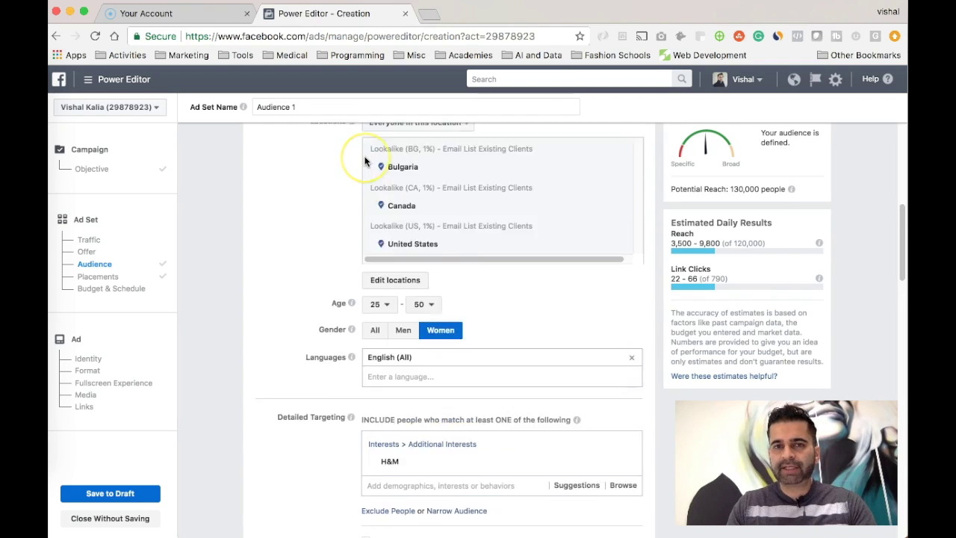
scroll(317, 280, "up", 7)
left_click(389, 152)
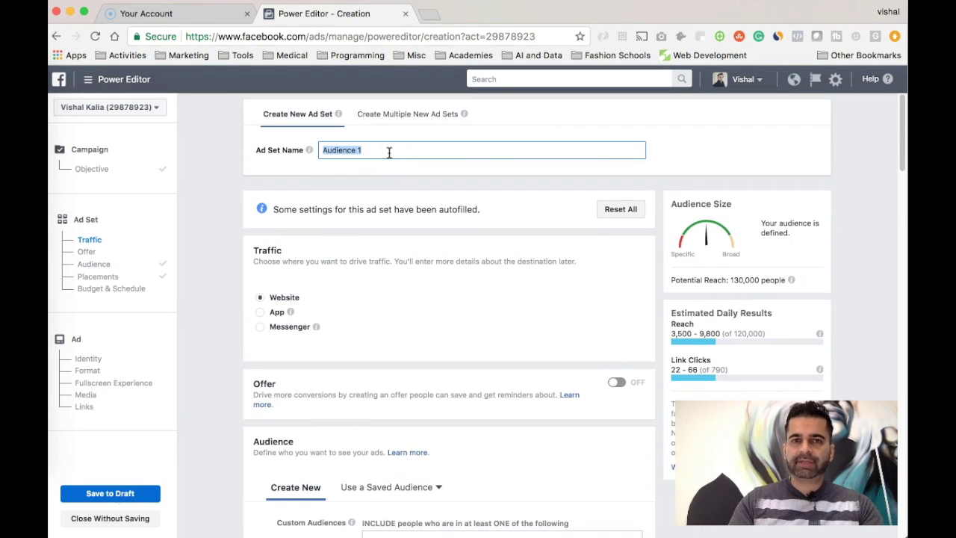
key("BackSpace")
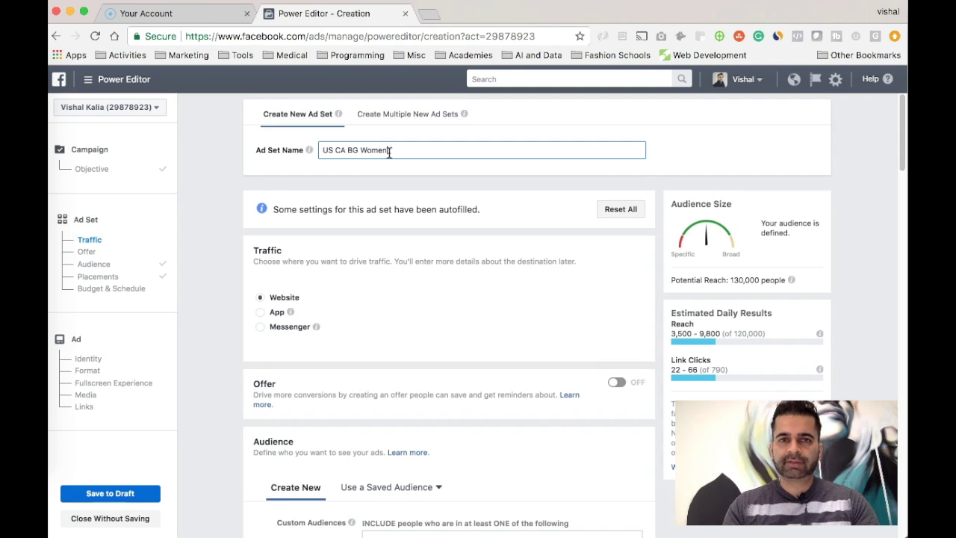
scroll(340, 291, "down", 12)
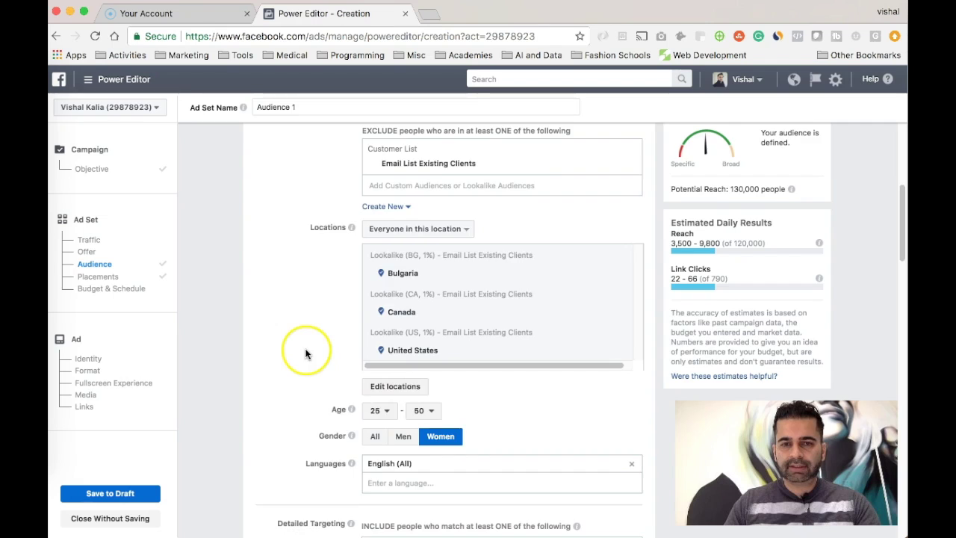
scroll(305, 354, "up", 12)
type("25")
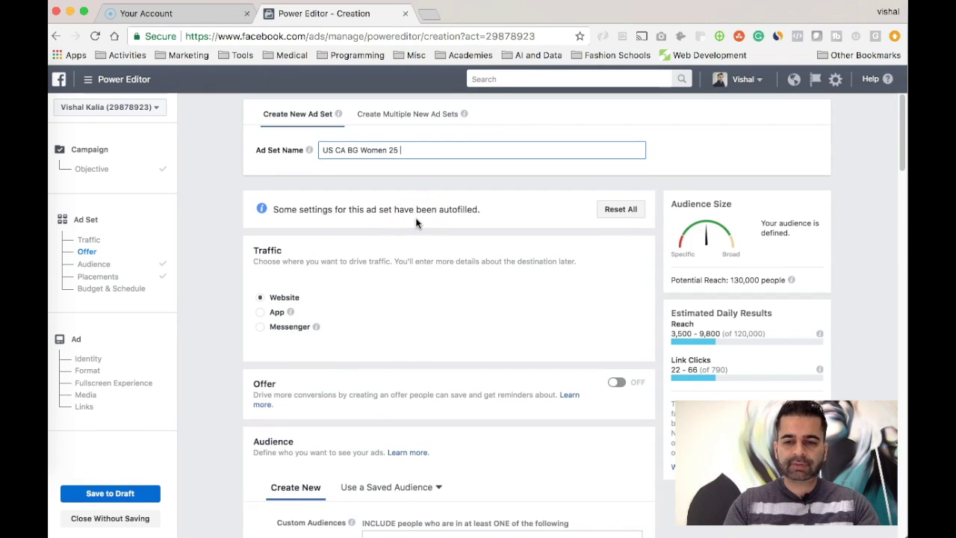
type(" - 50 C")
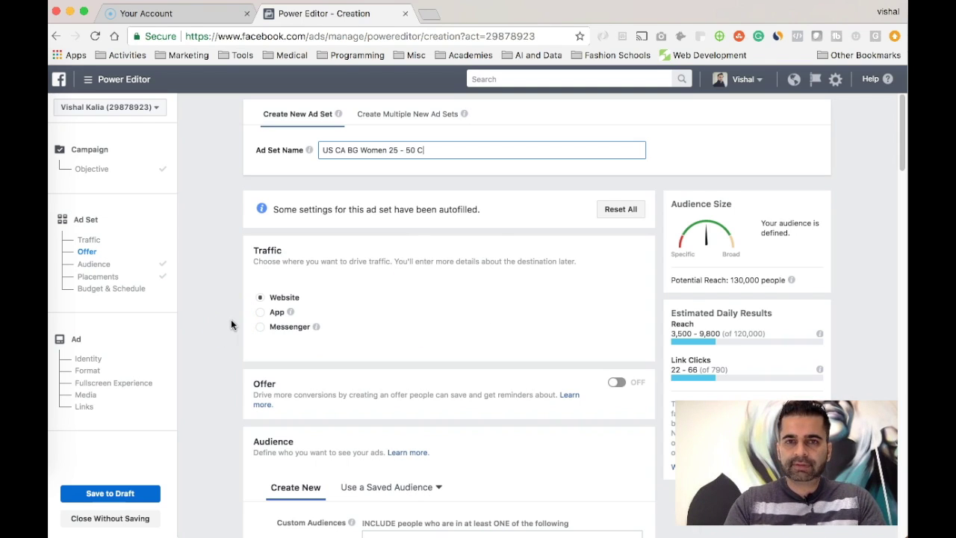
left_click(236, 354)
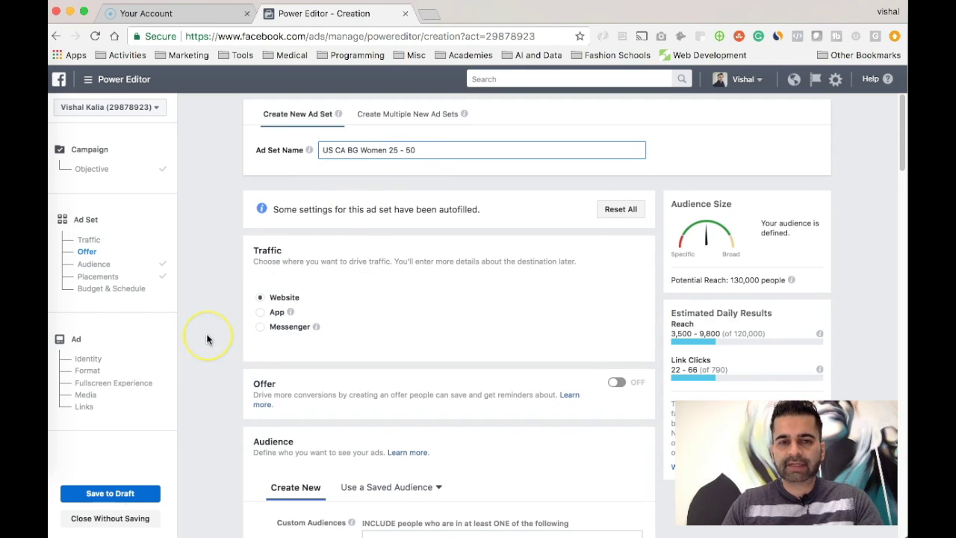
Review the ad set's audience settings, from custom audiences, locations and demographics to detailed targeting and the available connection types
scroll(207, 339, "down", 10)
scroll(207, 339, "down", 10)
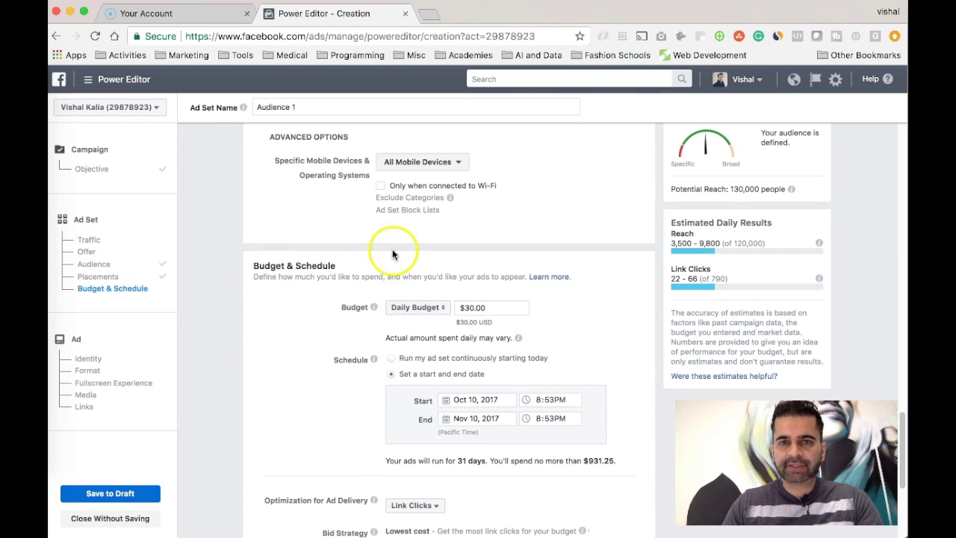
scroll(396, 254, "up", 2)
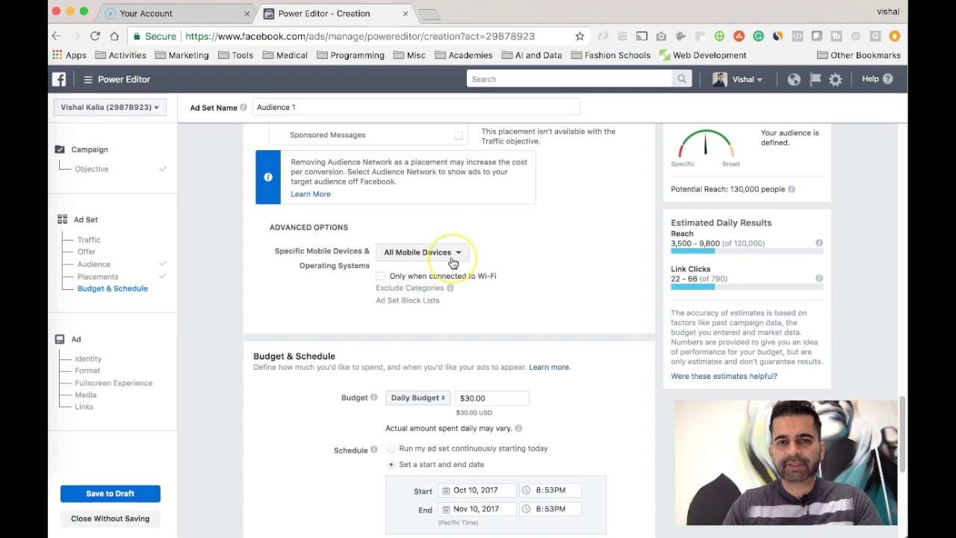
scroll(636, 327, "down", 2)
scroll(637, 327, "up", 15)
scroll(636, 325, "up", 6)
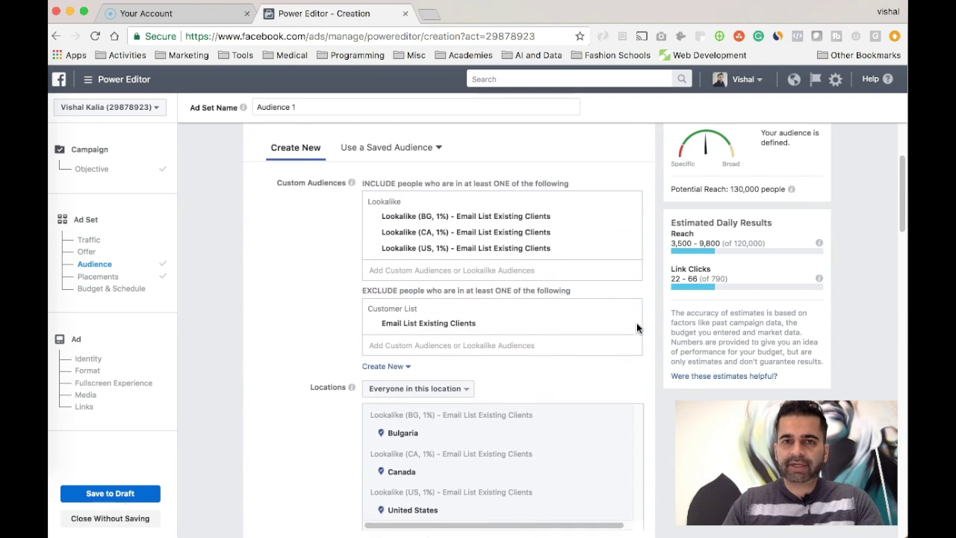
scroll(240, 328, "down", 2)
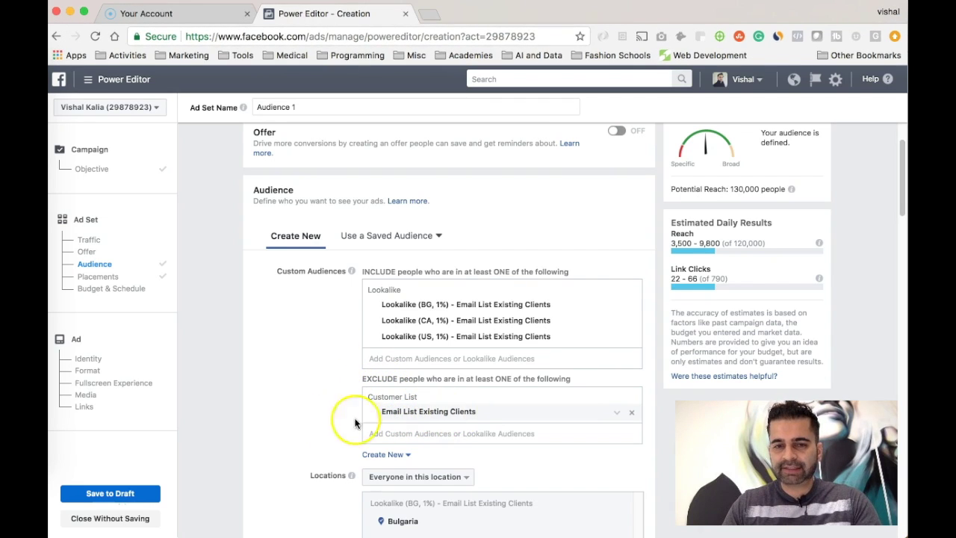
scroll(299, 421, "down", 3)
scroll(300, 424, "down", 1)
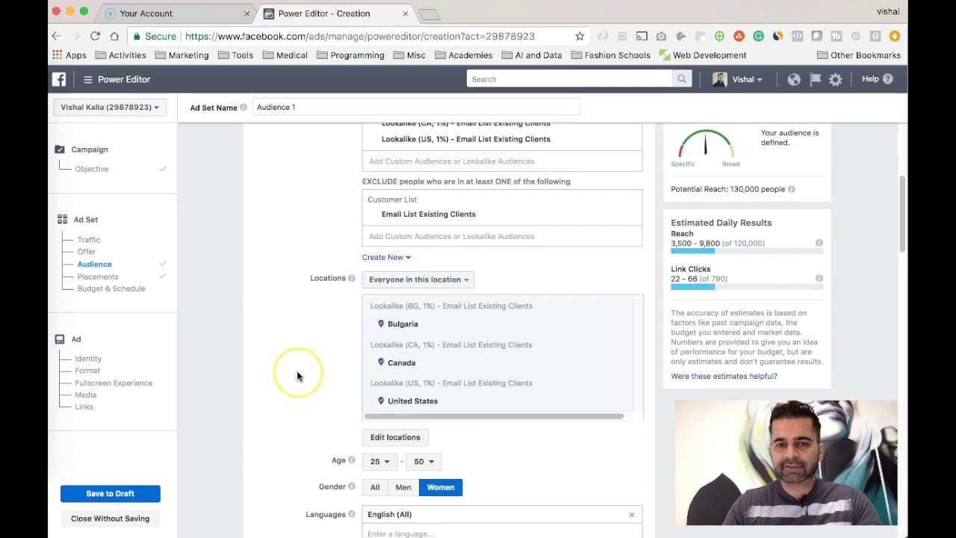
scroll(297, 372, "down", 2)
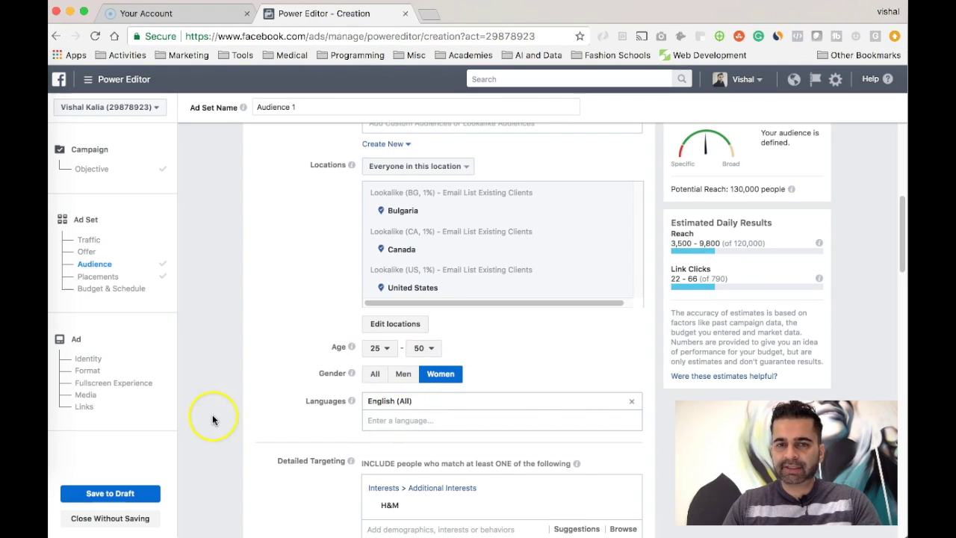
scroll(212, 415, "down", 5)
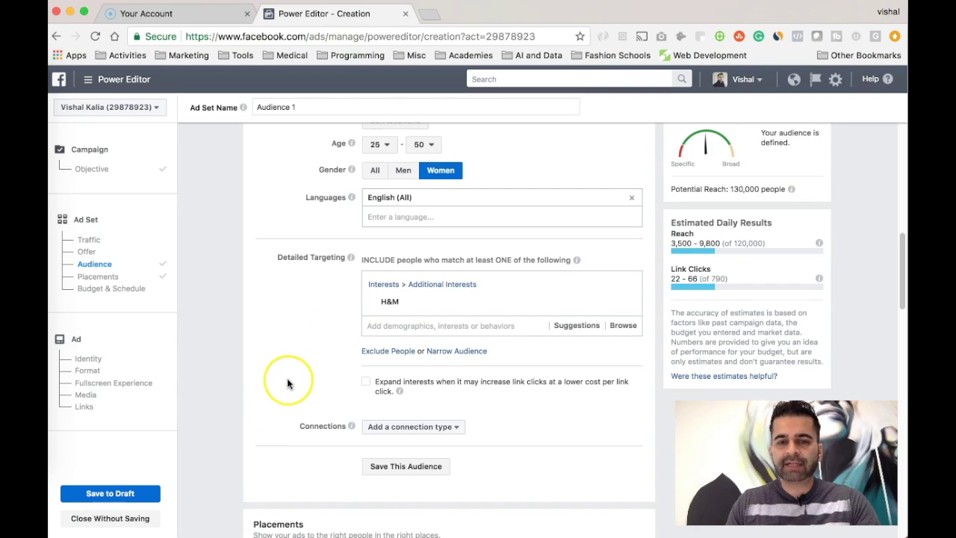
scroll(288, 383, "down", 5)
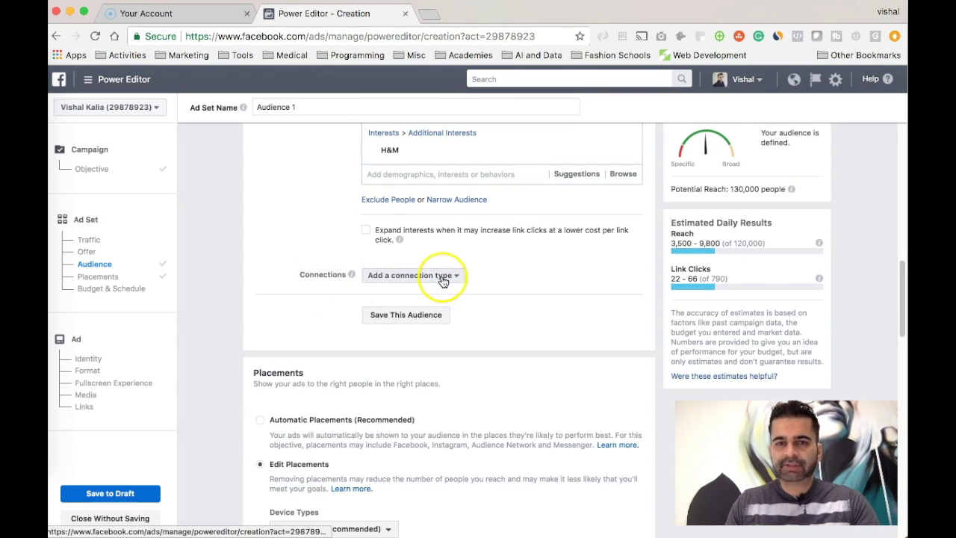
left_click(442, 278)
mouse_move(403, 224)
left_click(314, 300)
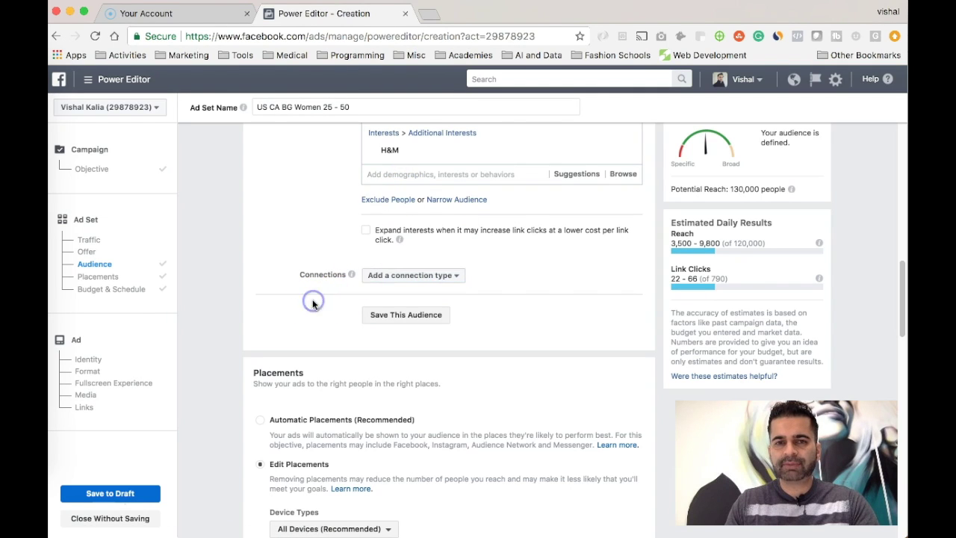
Review the ad set's placements, mobile device options, budget, schedule, bid strategy, charging and delivery settings
scroll(272, 307, "down", 5)
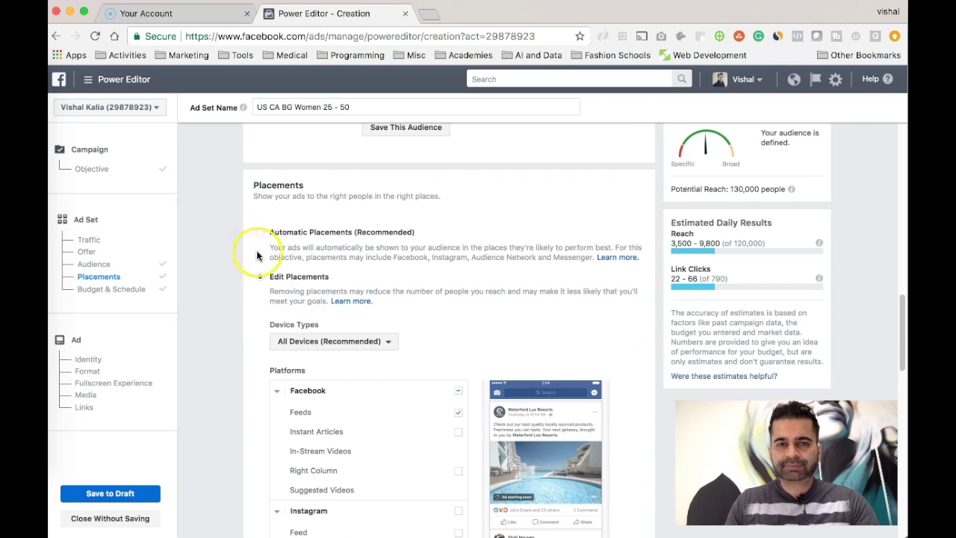
scroll(210, 334, "down", 2)
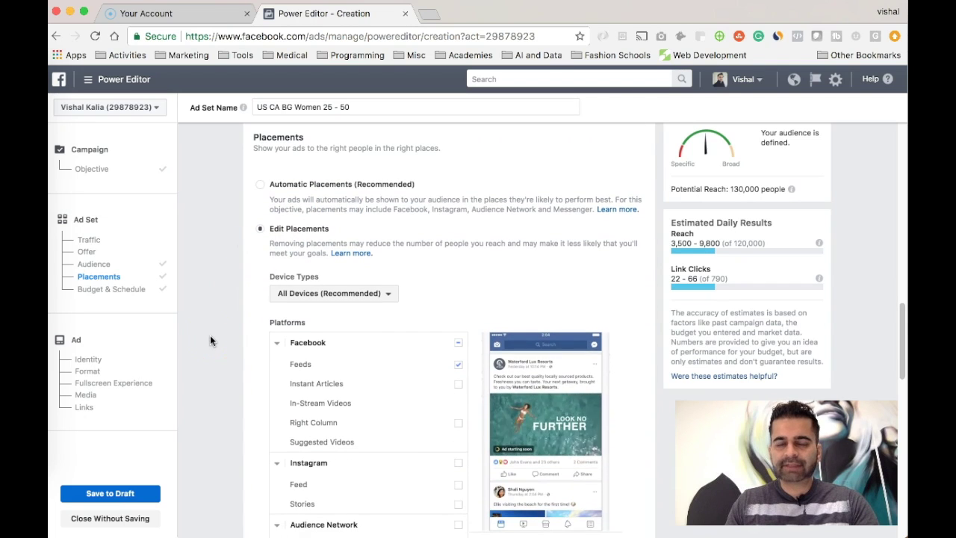
scroll(232, 344, "down", 2)
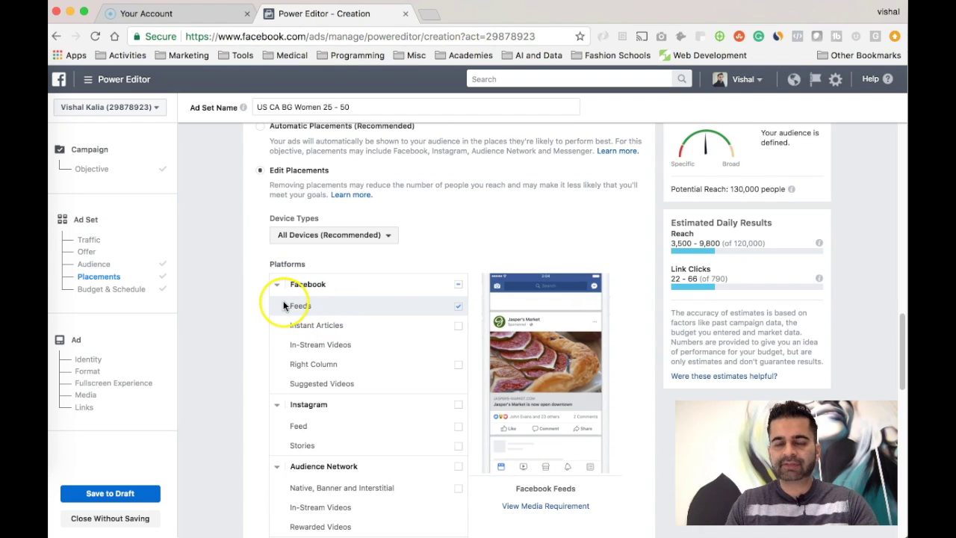
scroll(331, 447, "down", 10)
scroll(331, 445, "down", 3)
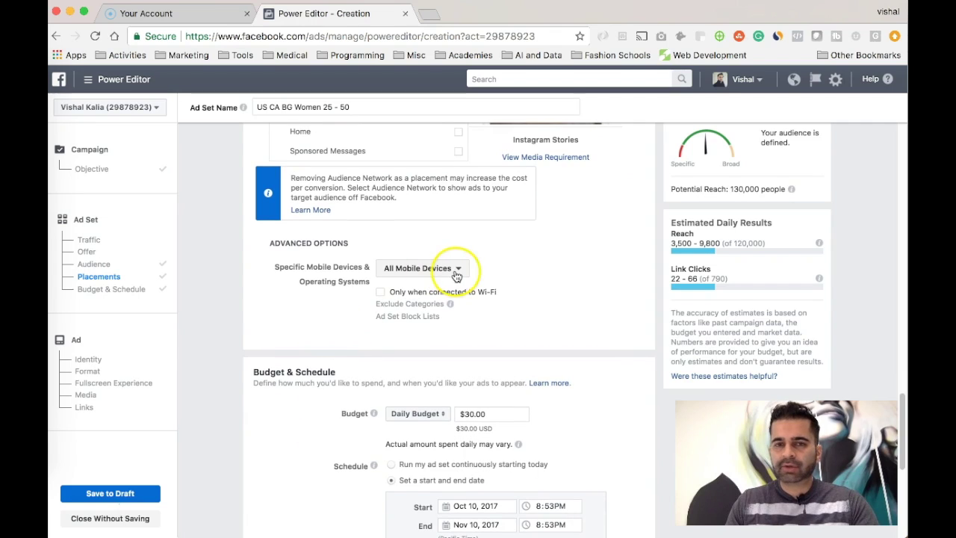
scroll(258, 464, "down", 5)
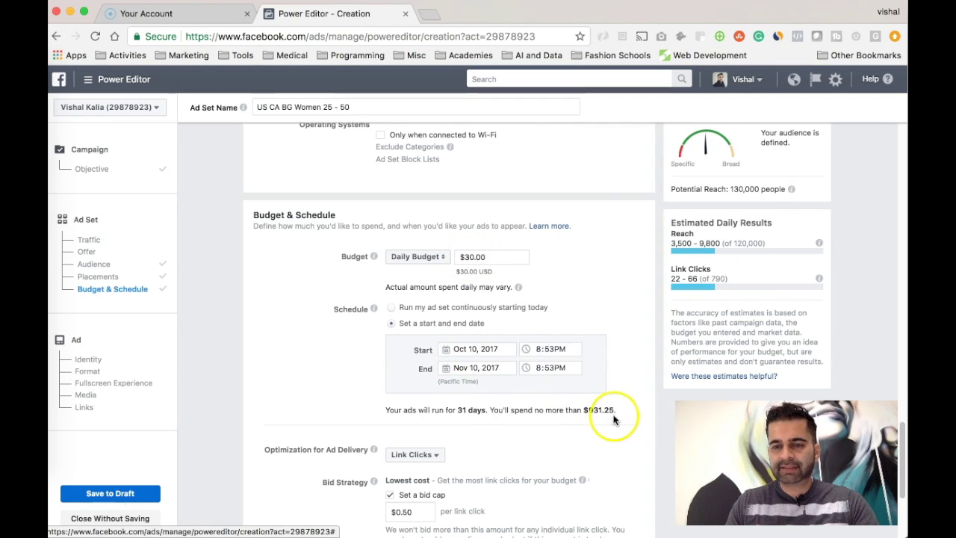
scroll(611, 416, "down", 3)
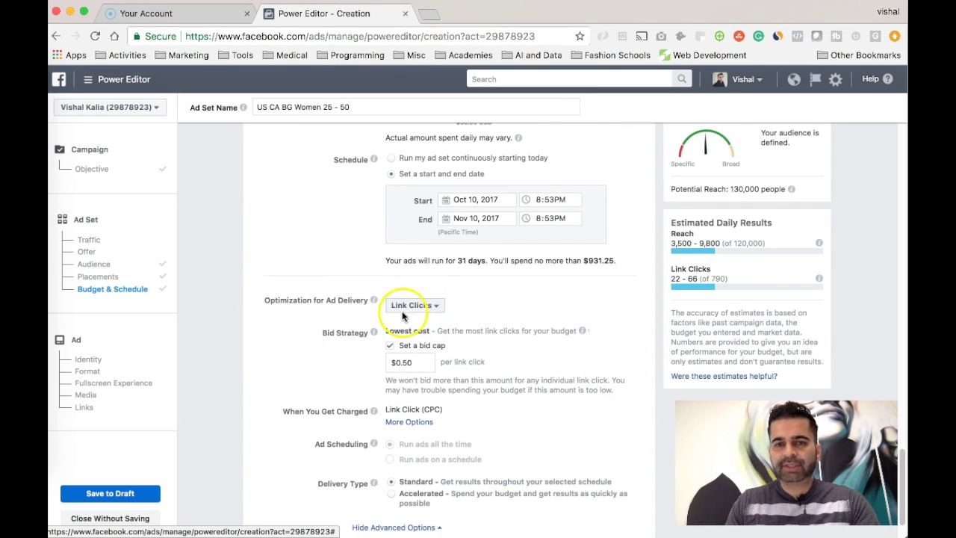
scroll(246, 364, "down", 2)
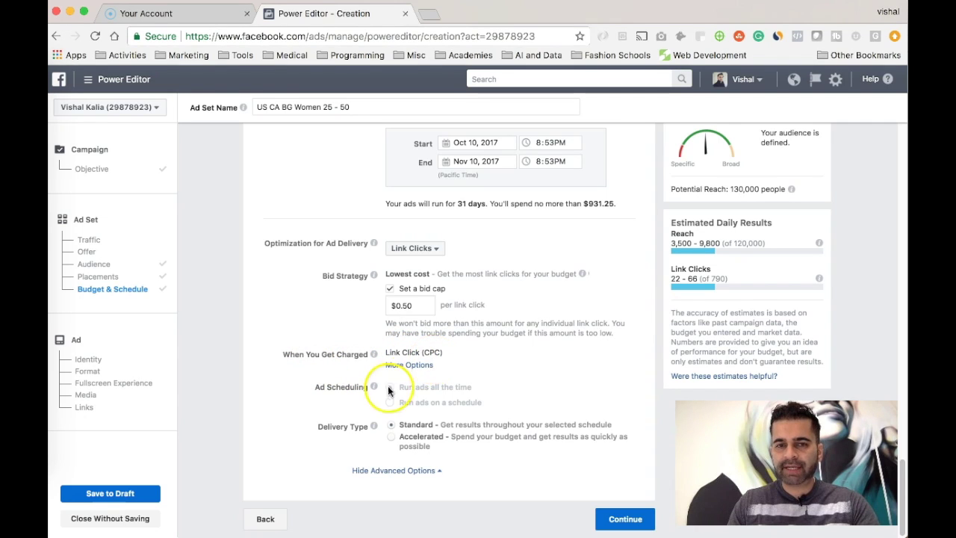
Check the availability of ad scheduling and review the budget, schedule and bid settings alongside the estimated daily results
mouse_move(412, 405)
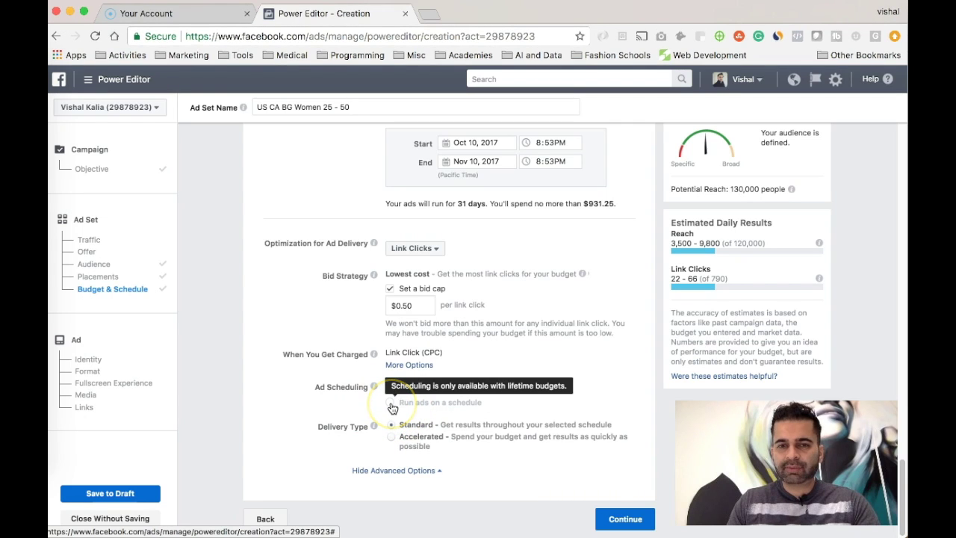
left_click(266, 398)
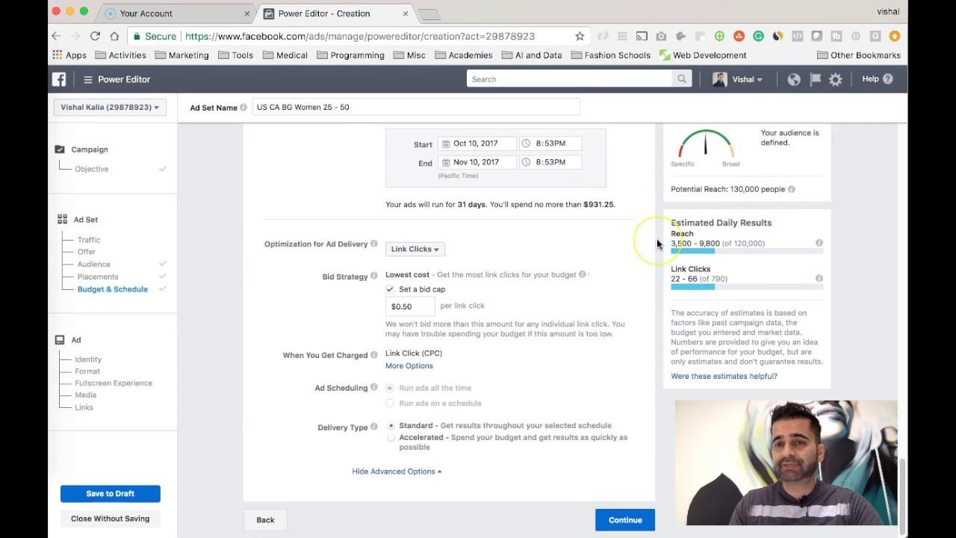
scroll(656, 243, "up", 5)
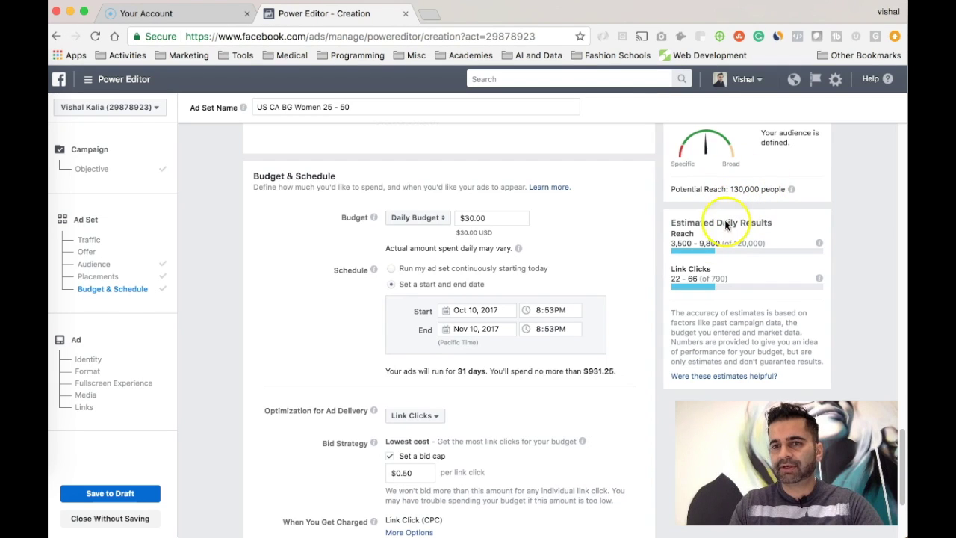
scroll(658, 282, "down", 5)
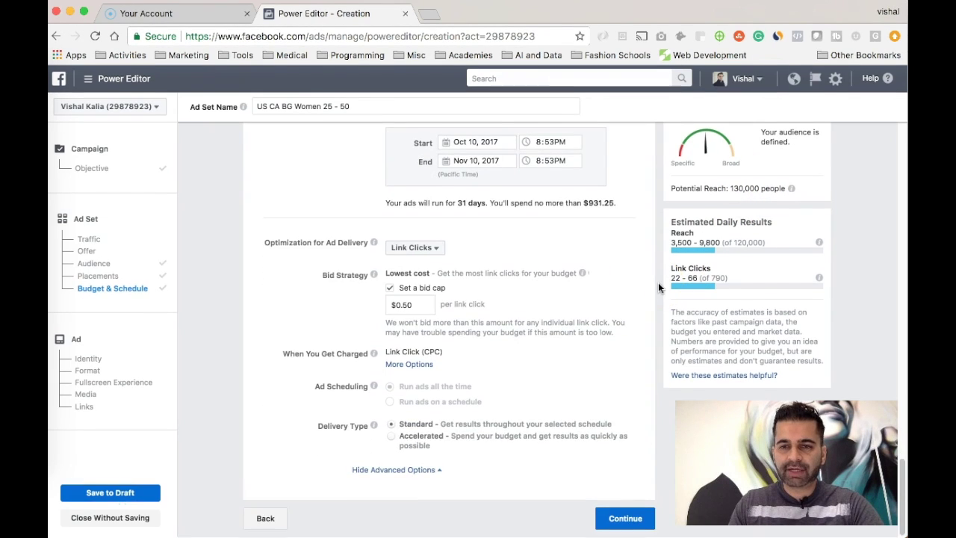
left_click(639, 521)
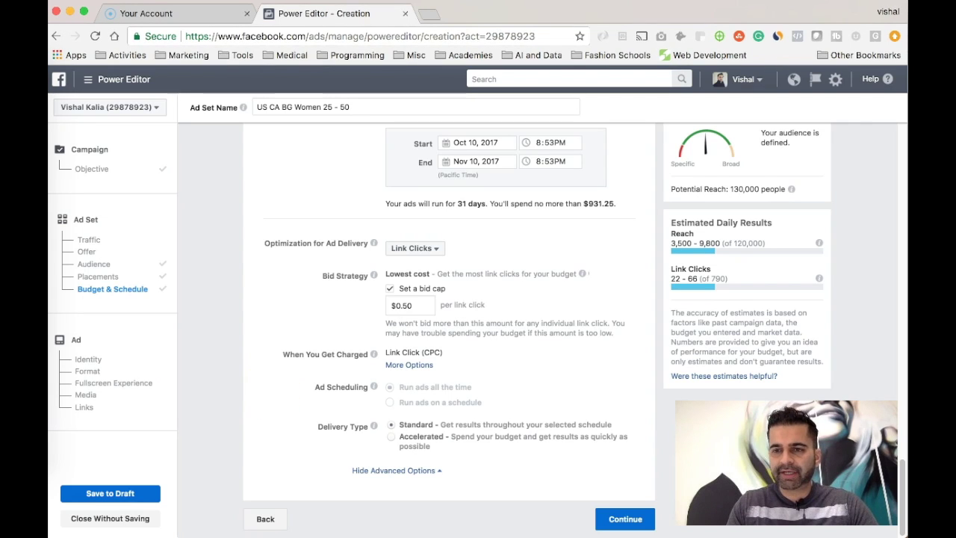
left_click(272, 404)
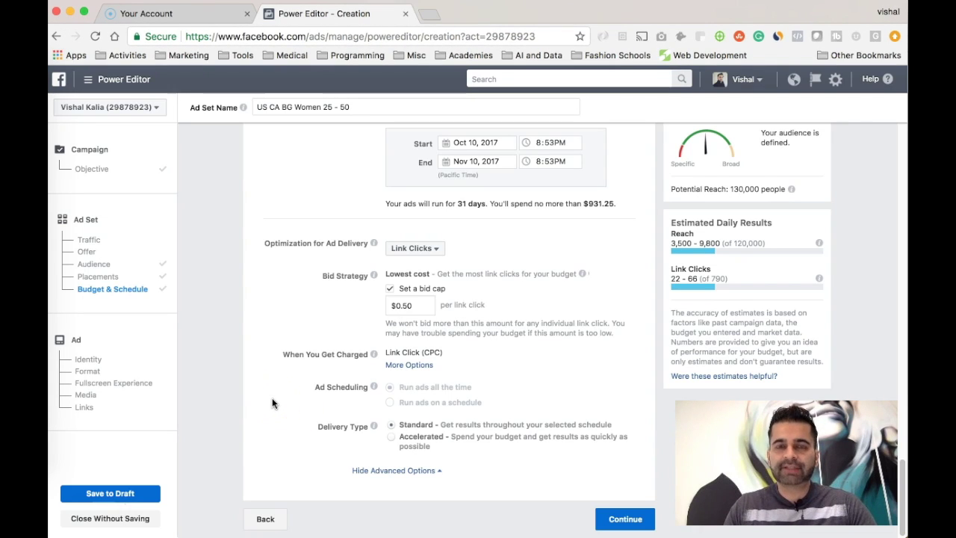